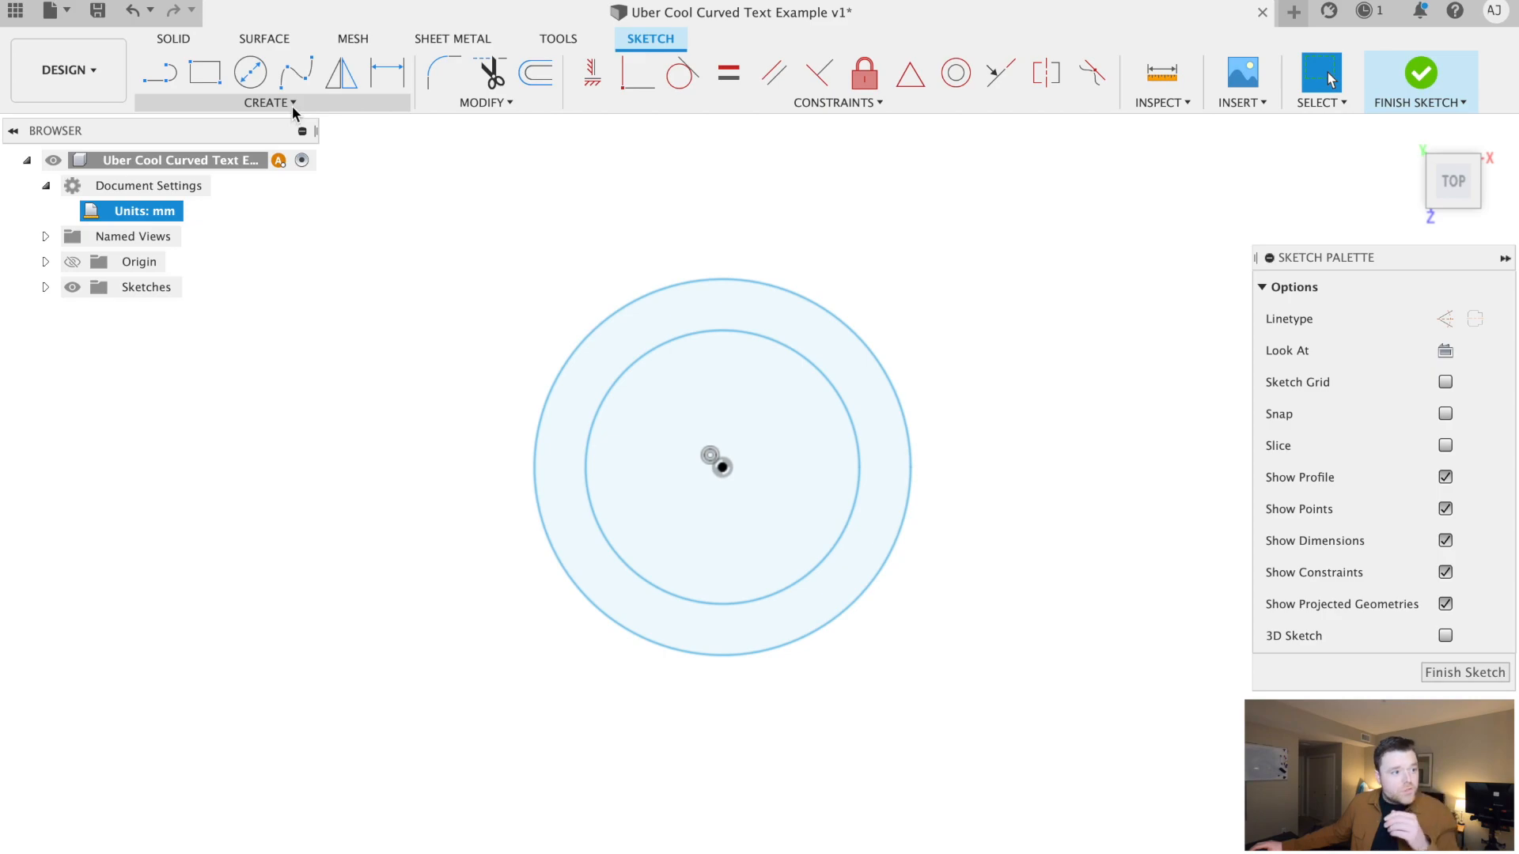
Start a text on path along the inner circle, trying a height of 45 mm before setting it to 10 mm
left_click(292, 106)
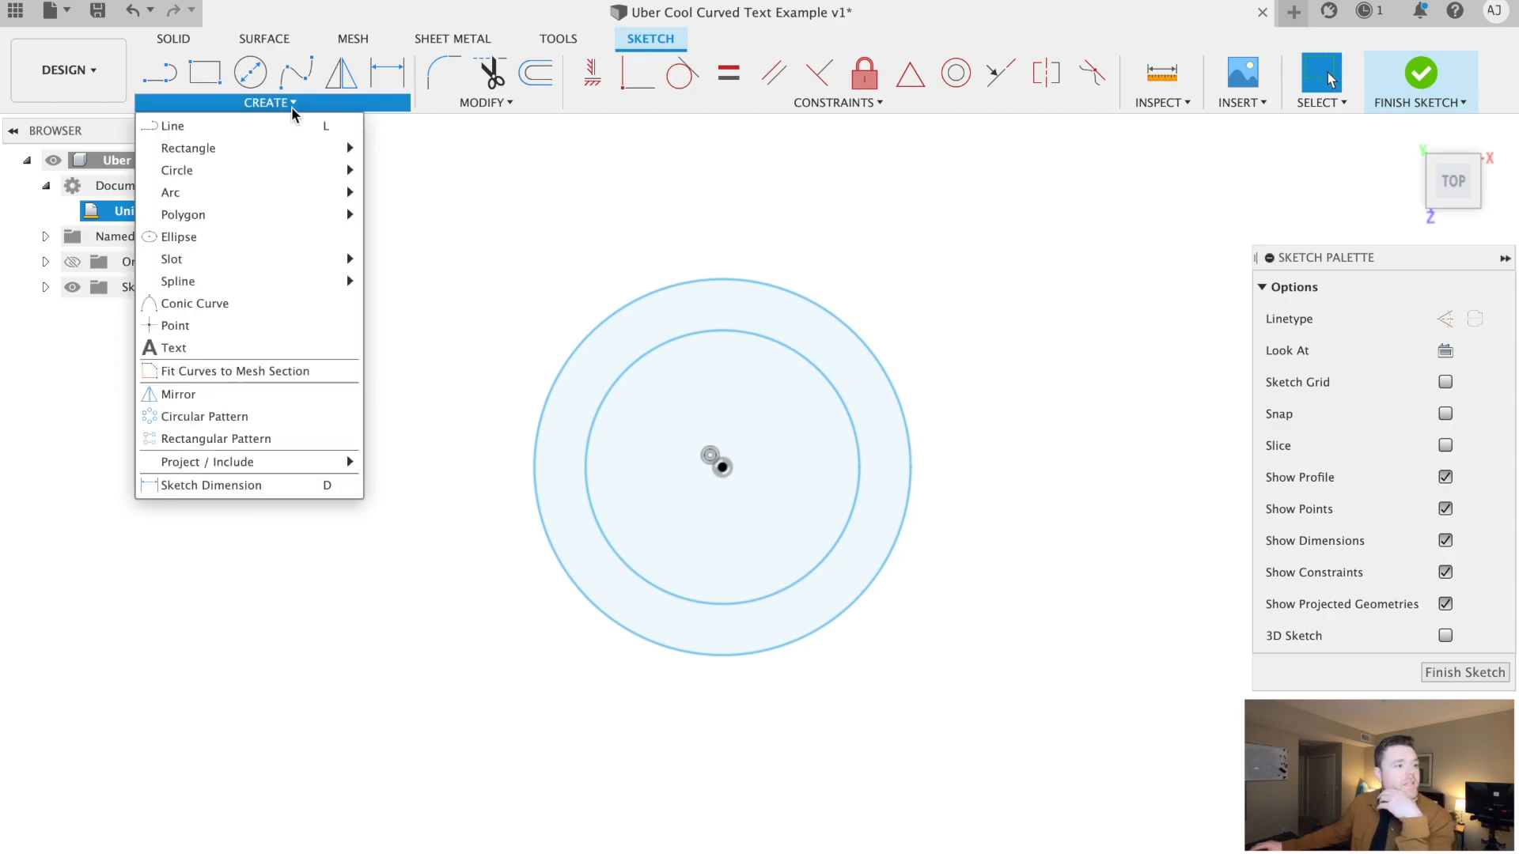
left_click(167, 356)
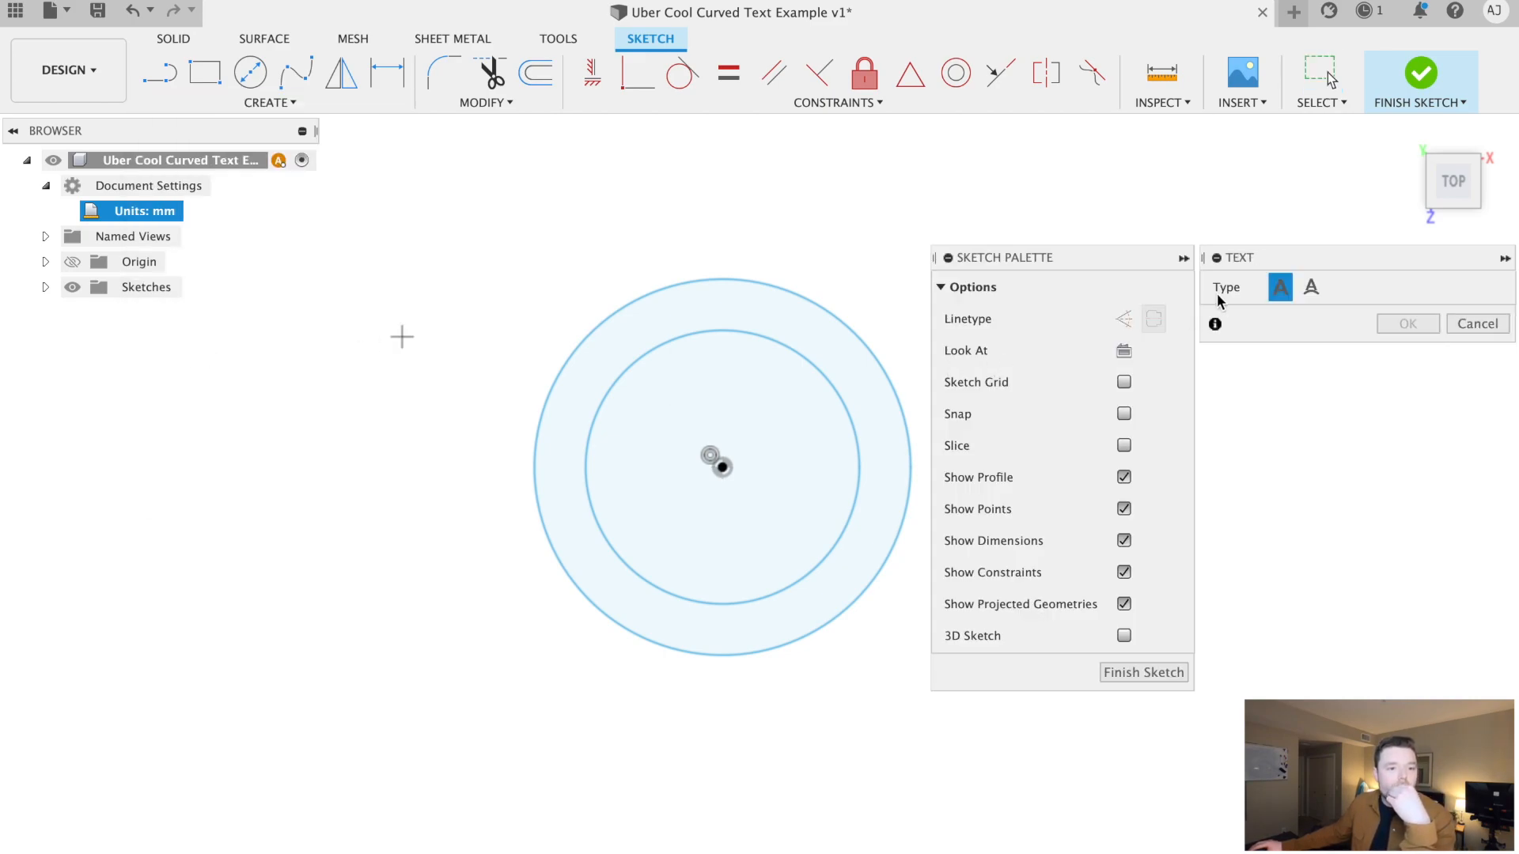
left_click(1311, 293)
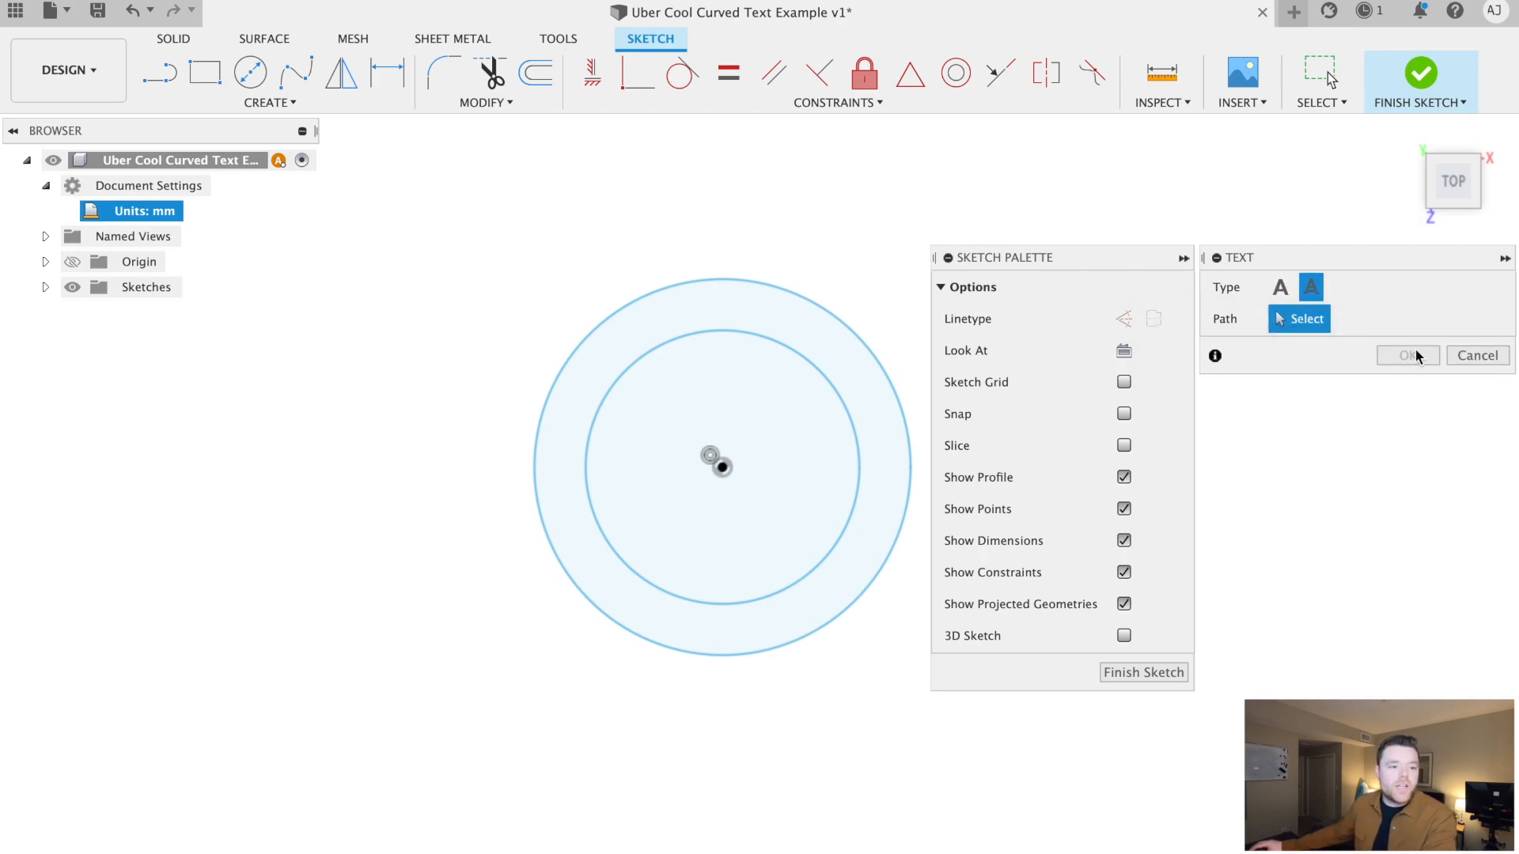
left_click(605, 396)
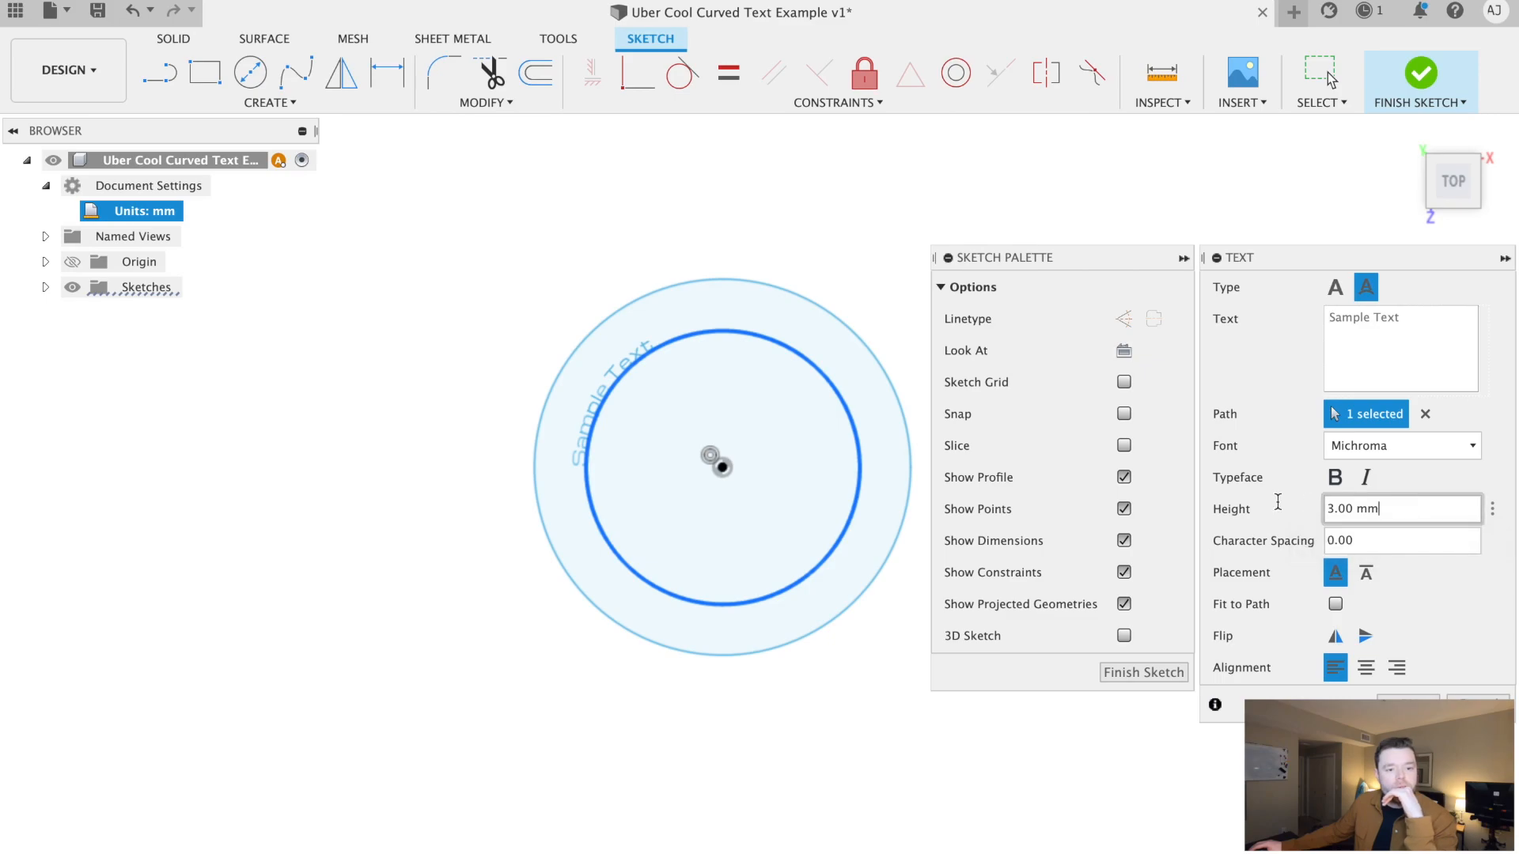
double_click(1416, 504)
type("45")
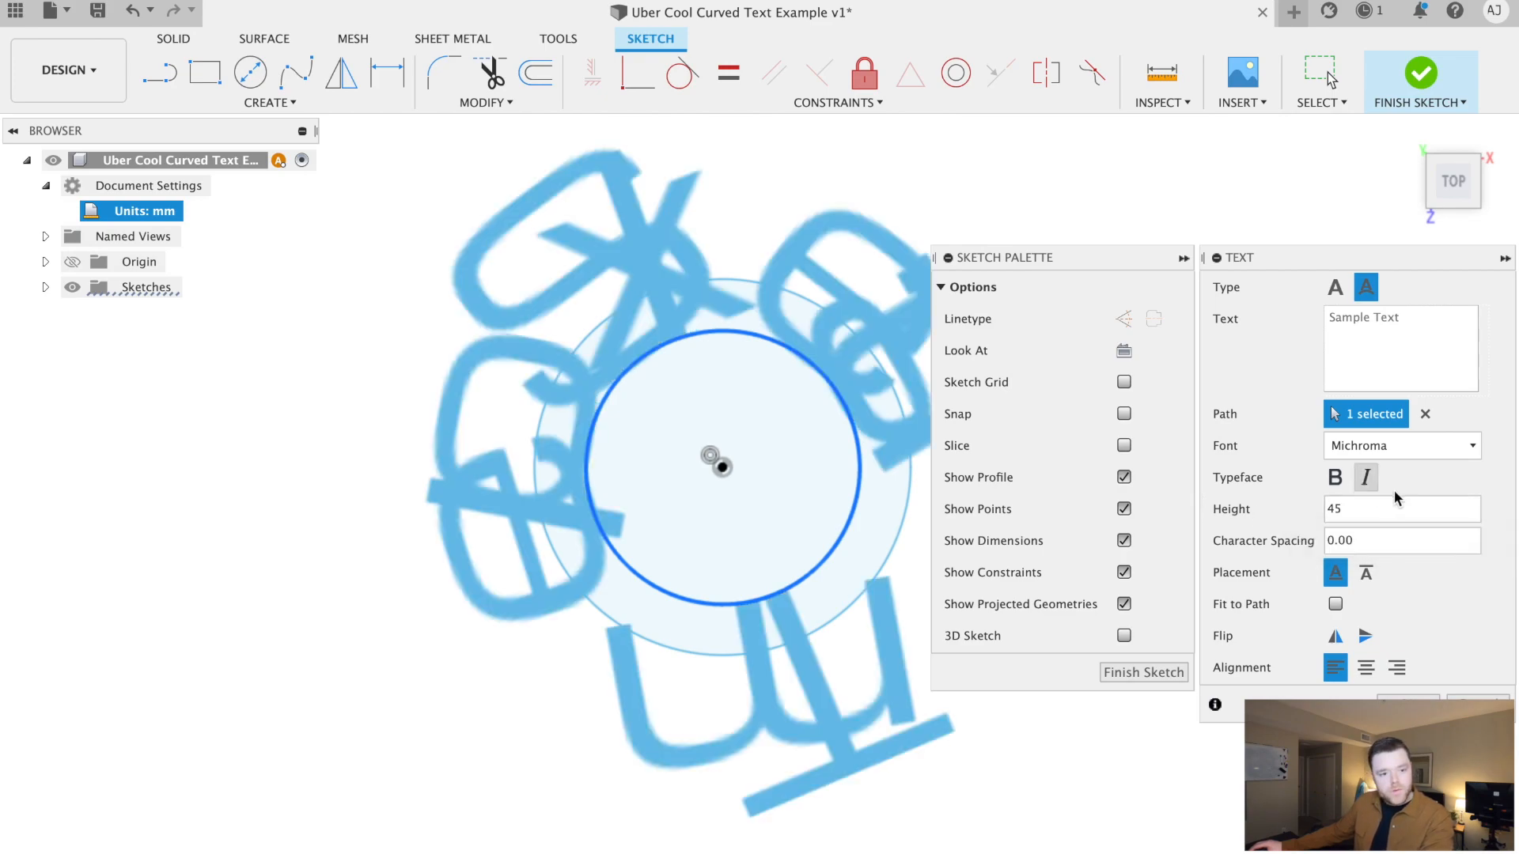
type("10")
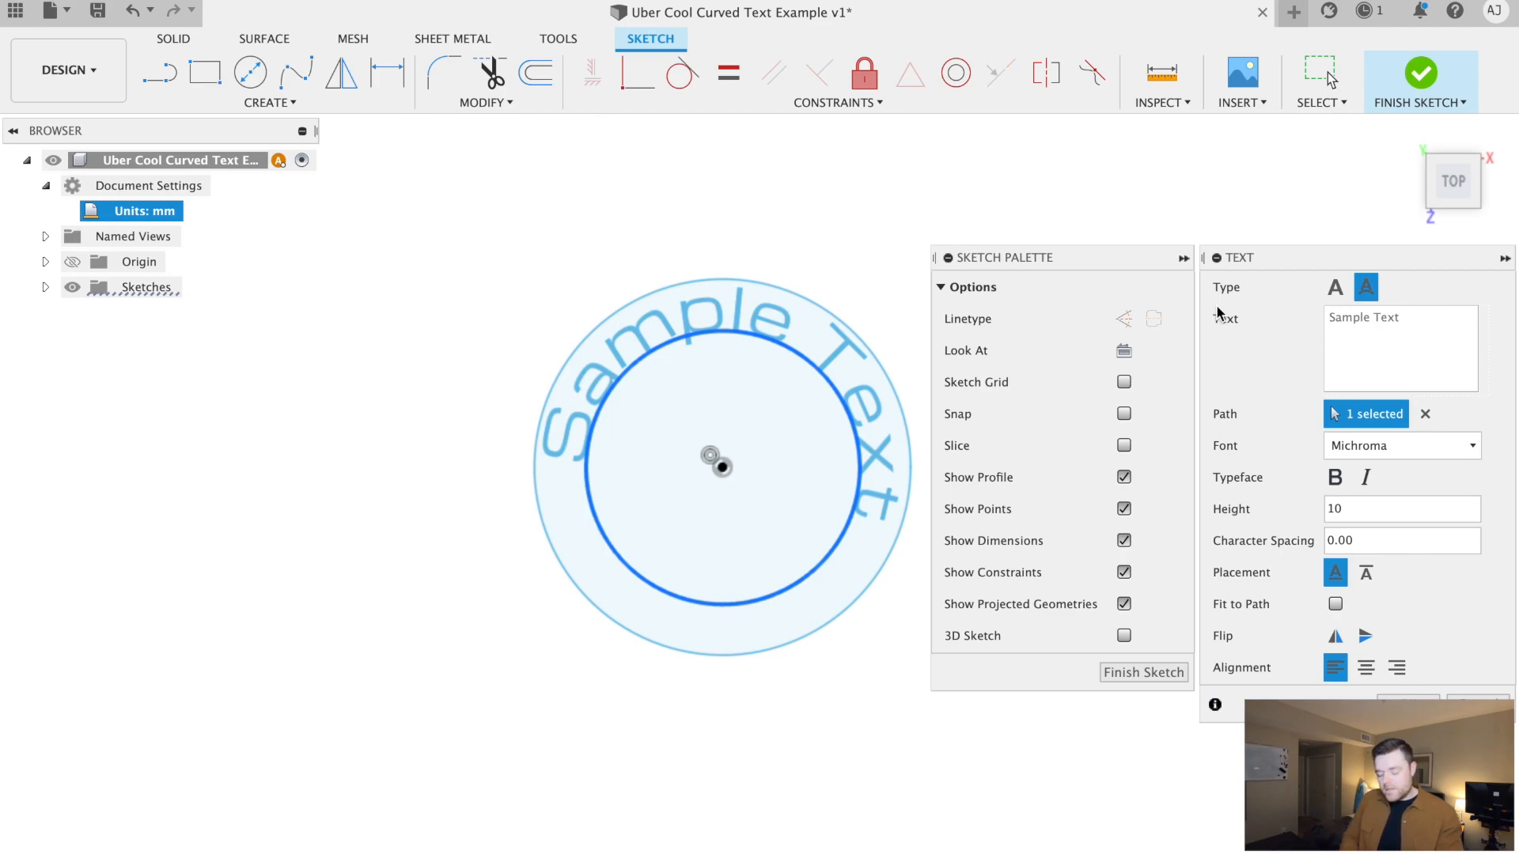
Enter "This proves fusion 360 rocks" as the text around the inner circle
type("This i")
key("BackSpace")
type("priv")
key("BackSpace")
key("BackSpace")
type("oves")
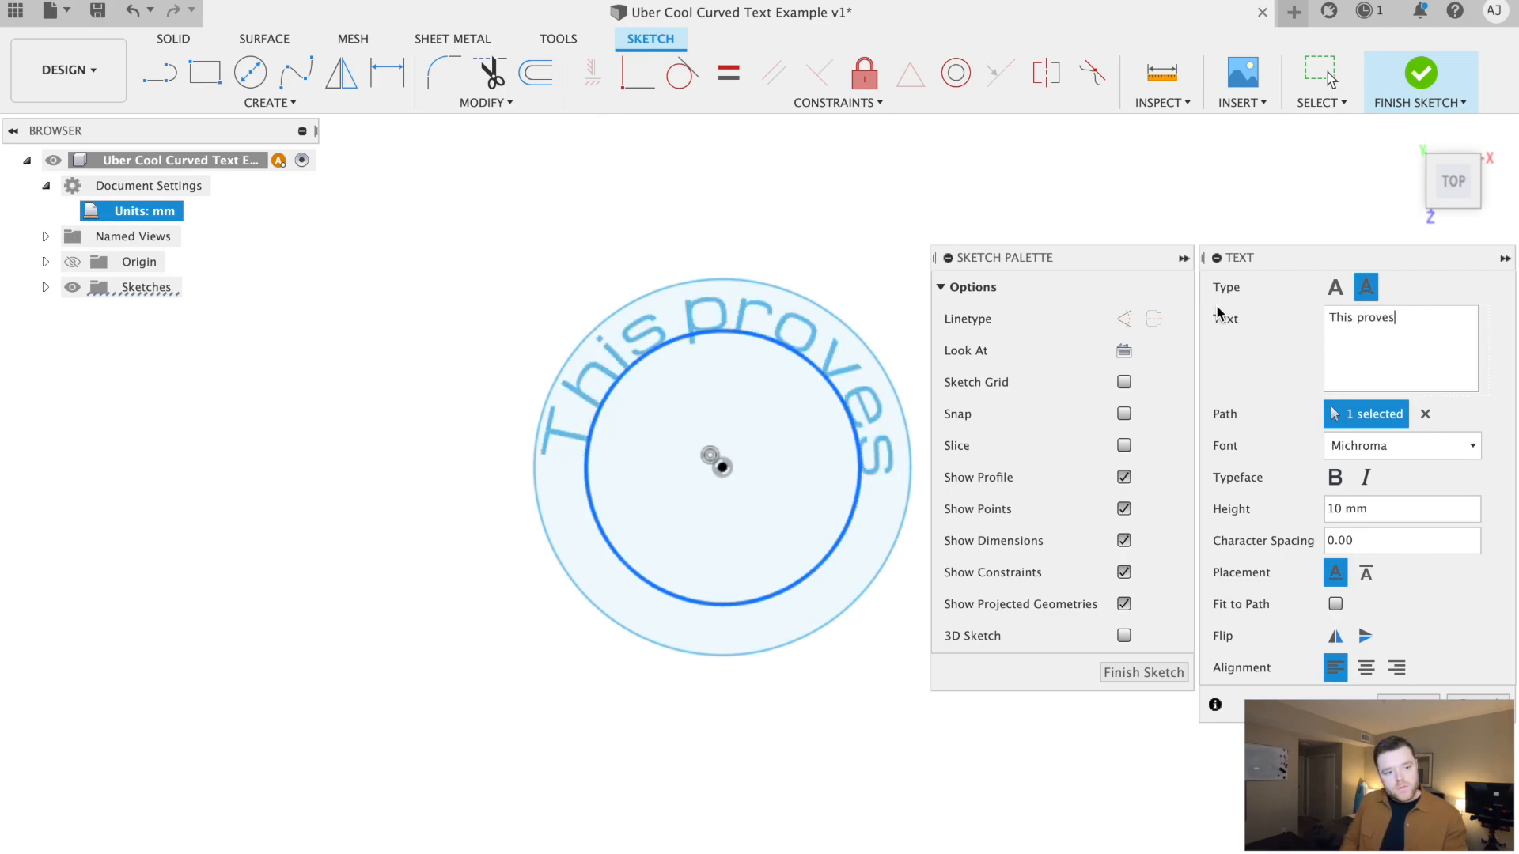
type(" fusion 360 rocks")
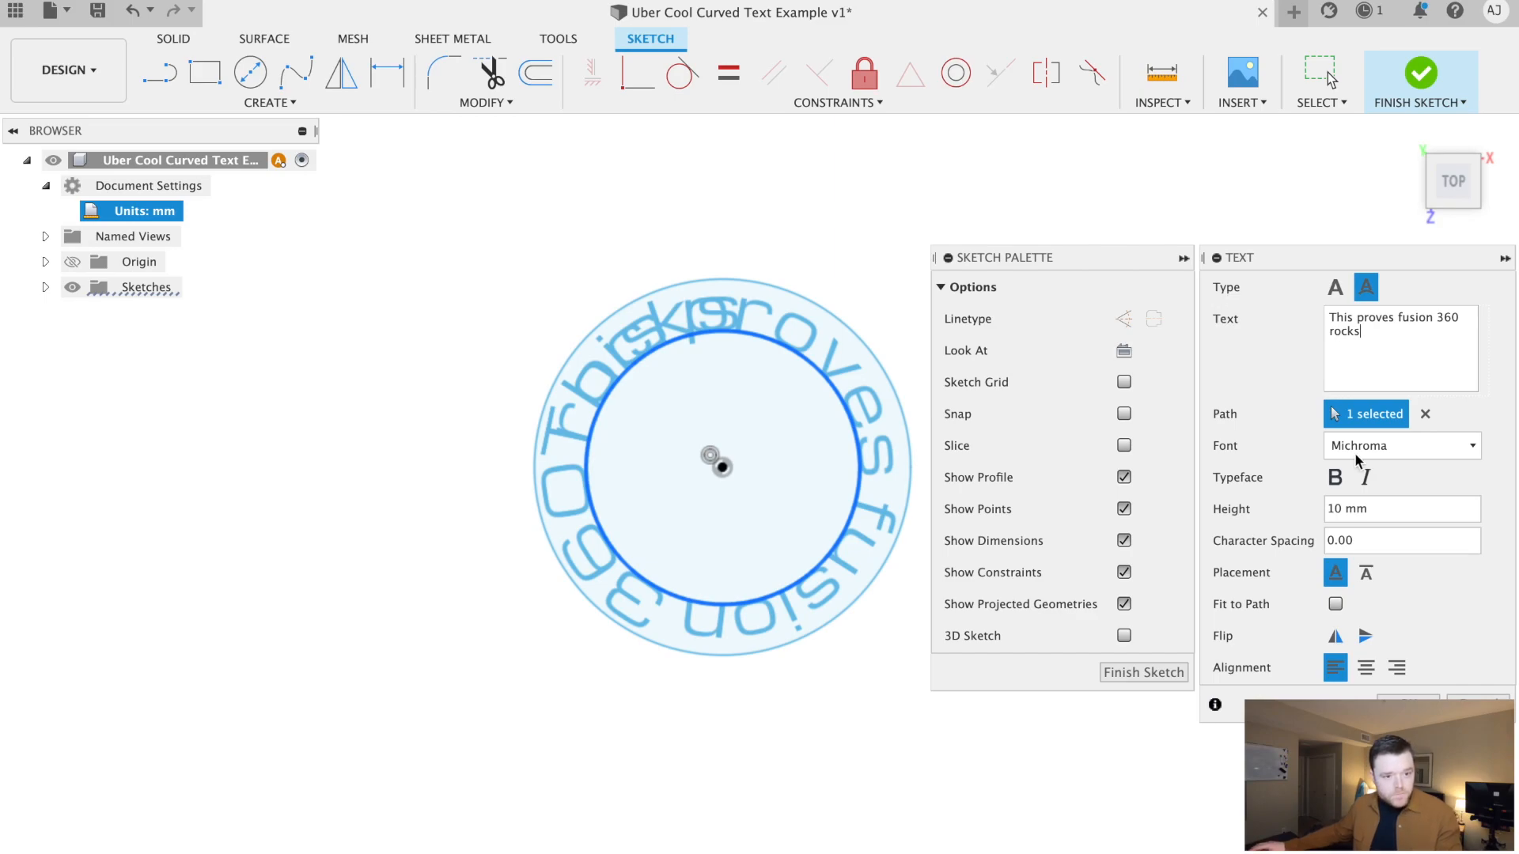
Set the circular text's height to 8 mm and create the text
left_click(1392, 509)
key("super+a")
type("8")
key("Return")
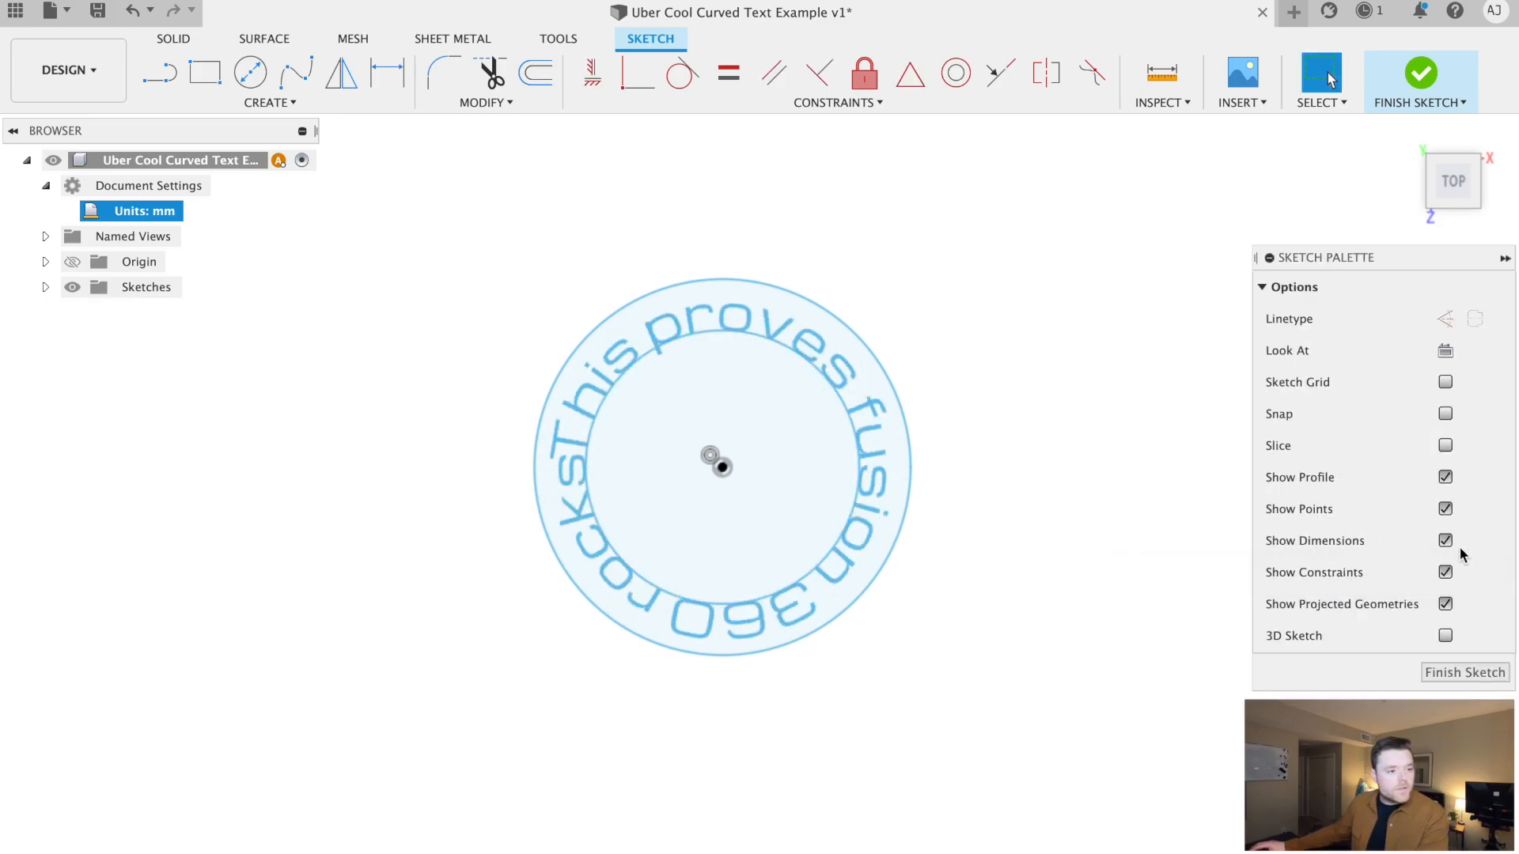
Edit the circular text to reduce its height to 7 mm
double_click(578, 467)
left_click(1396, 509)
type("7")
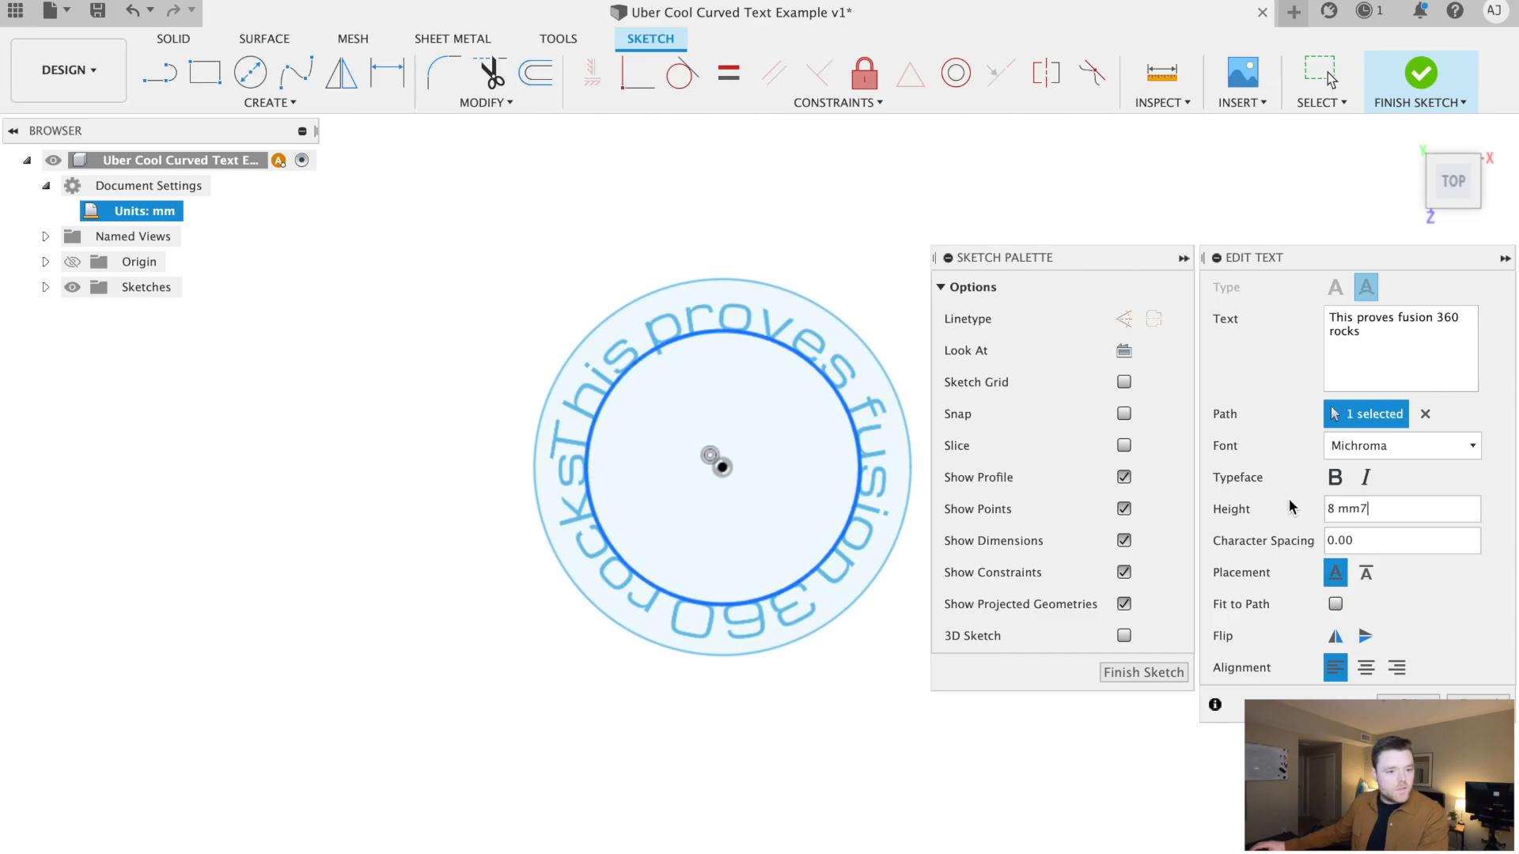
key("BackSpace")
key("BackSpace")
key("BackSpace")
key("BackSpace")
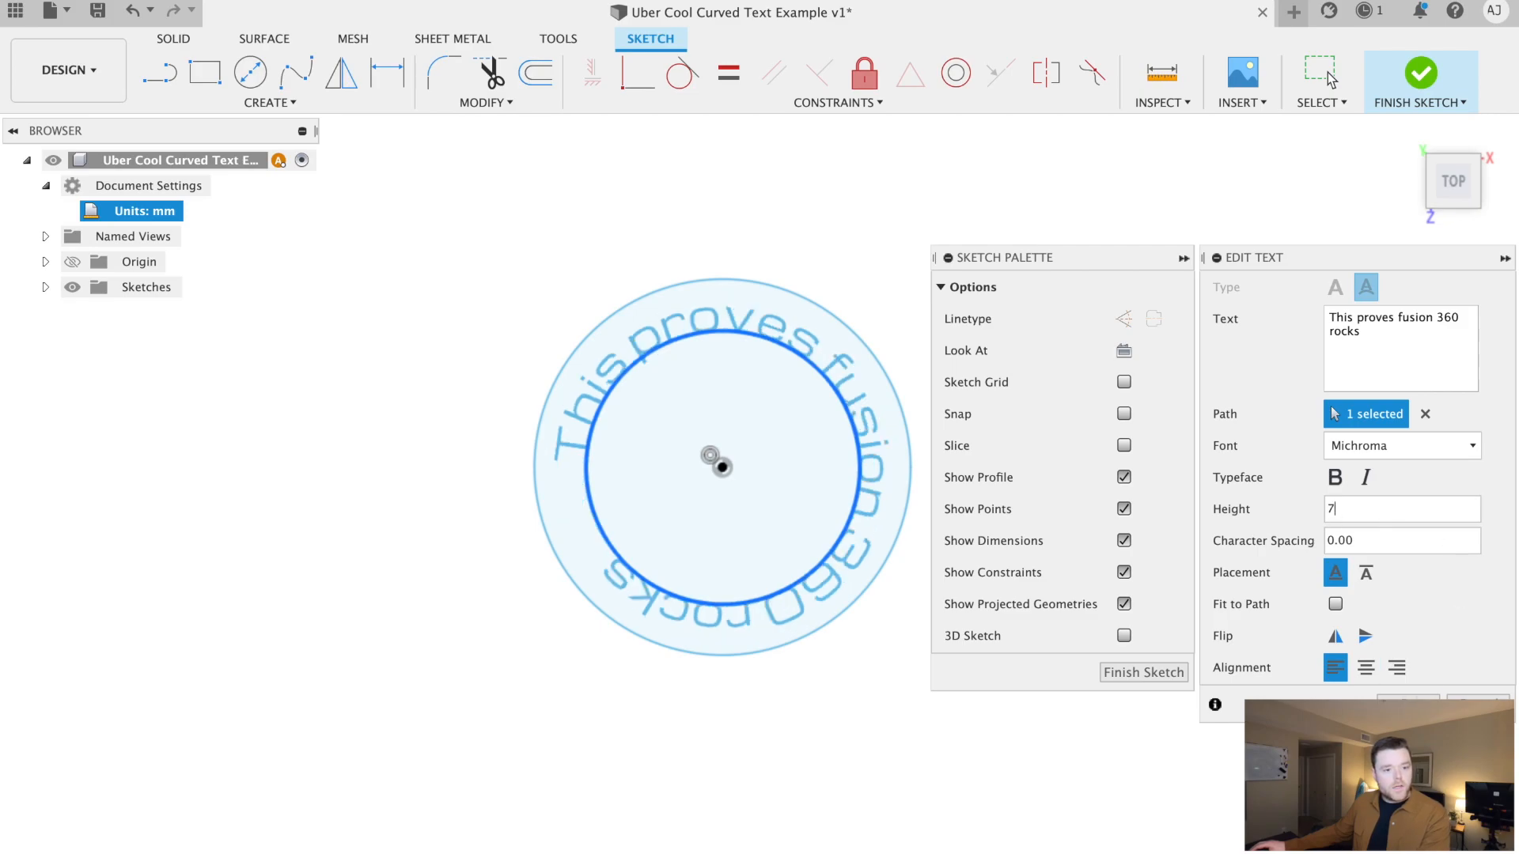
left_click(1408, 704)
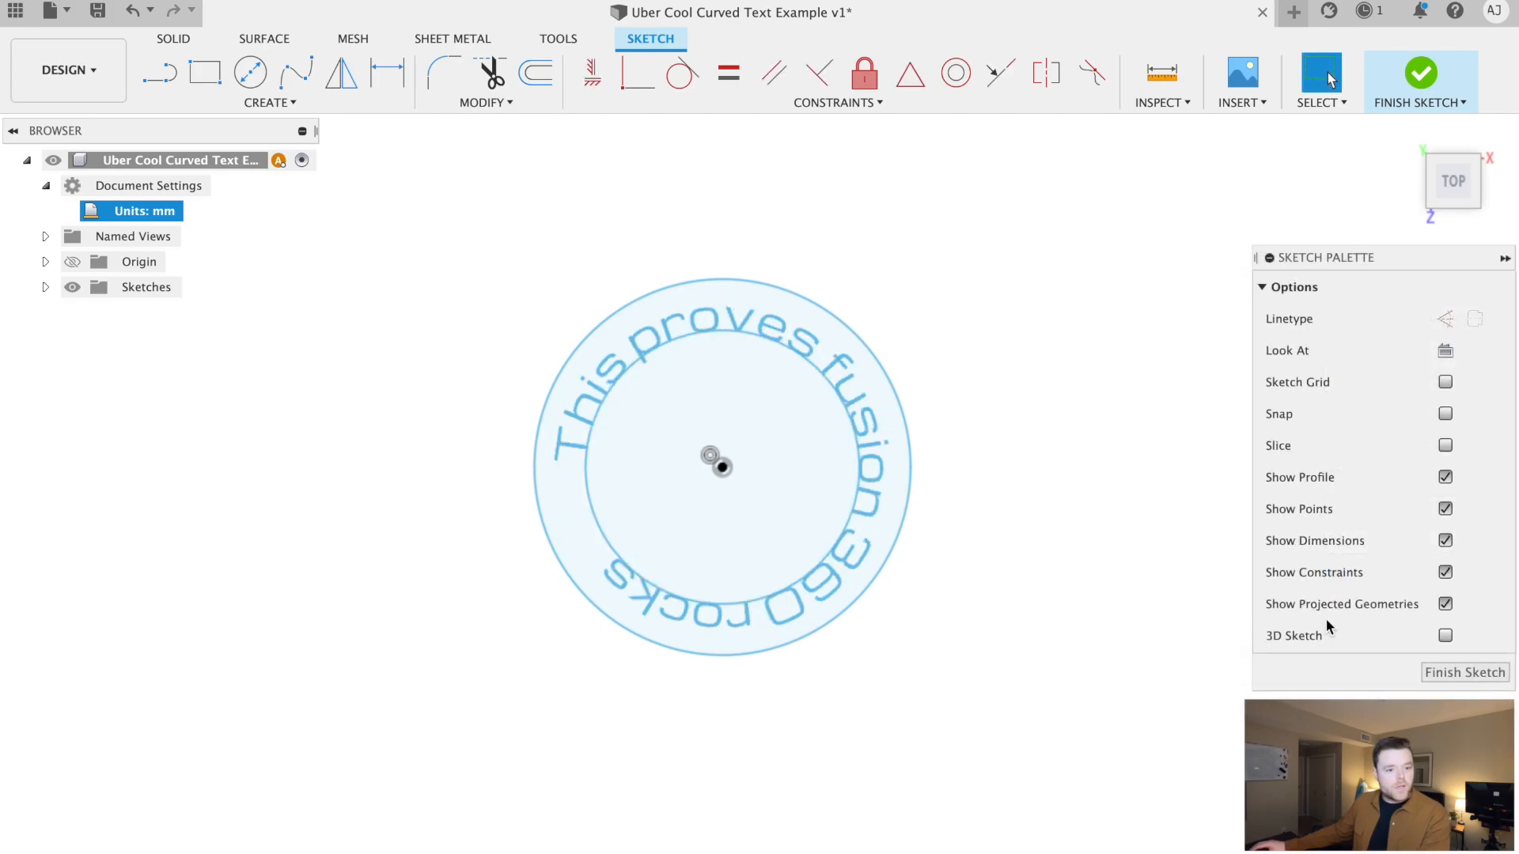
Finish the sketch and extrude the circular text 10 mm as a new body
left_click(1443, 675)
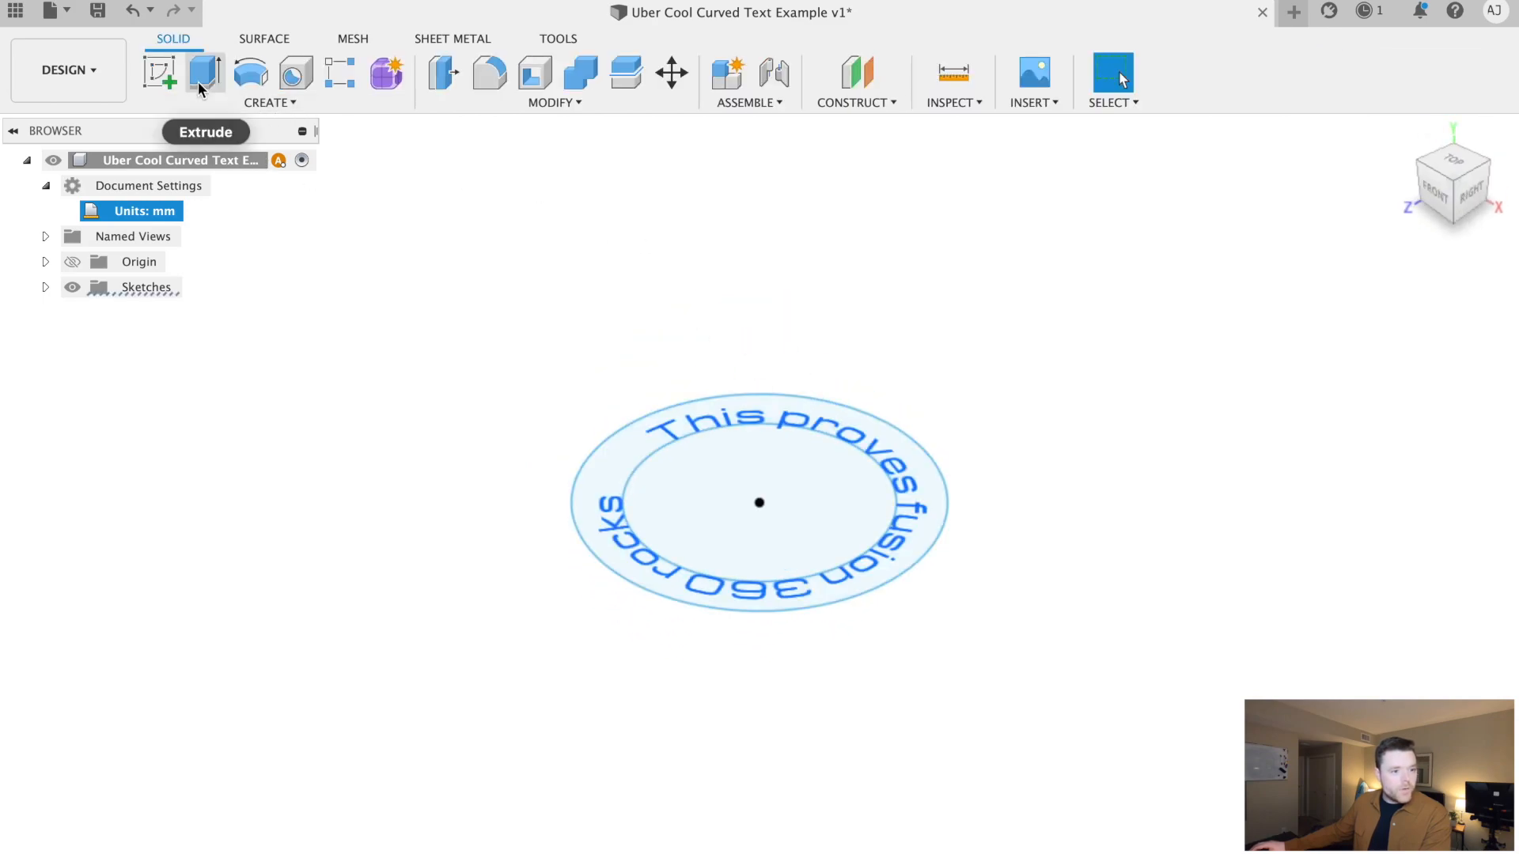
key("e")
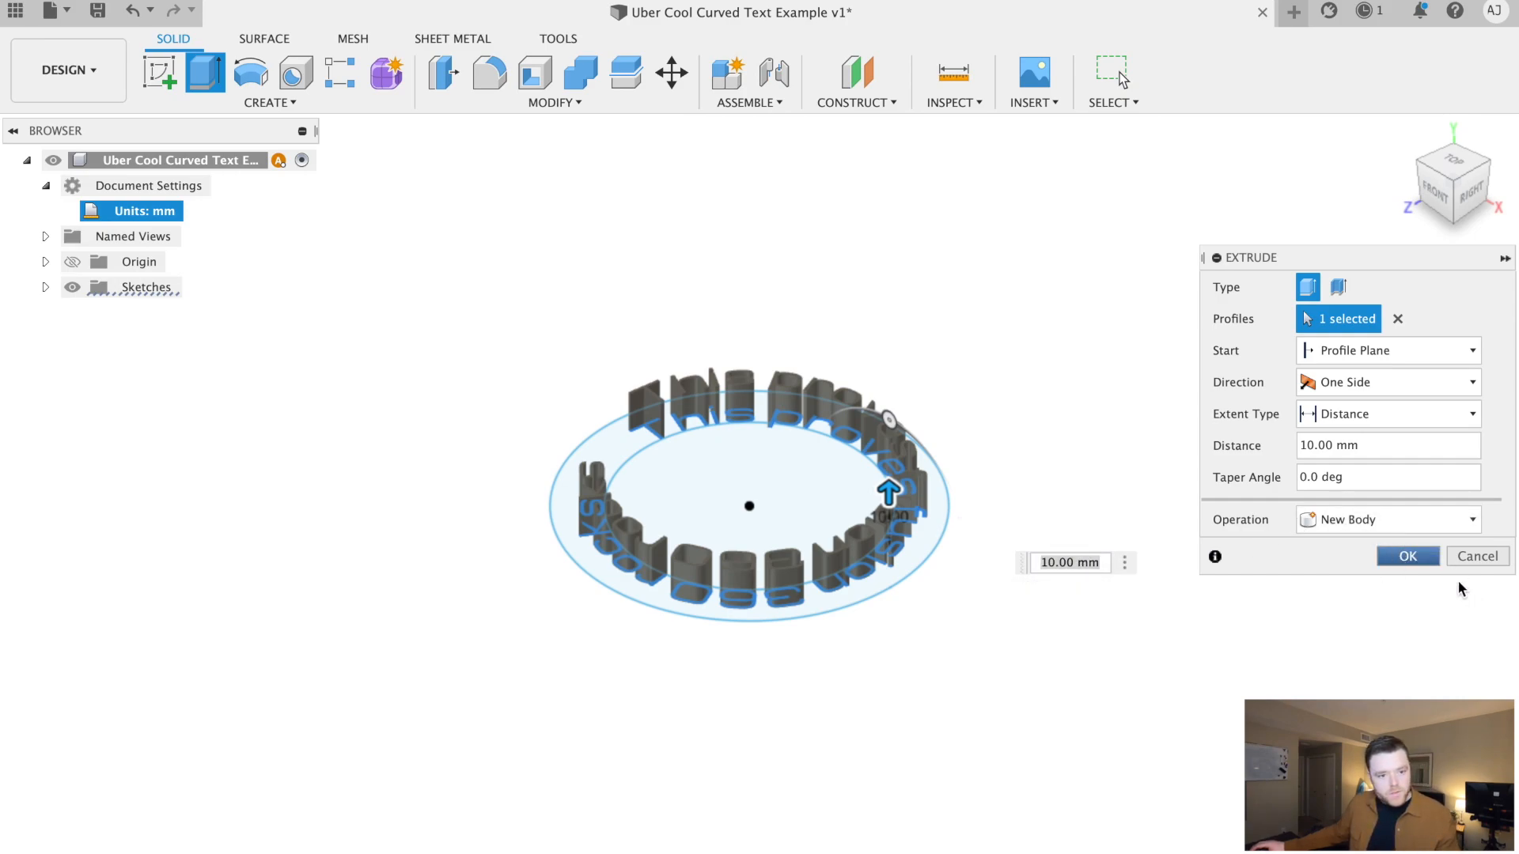
left_click(1421, 561)
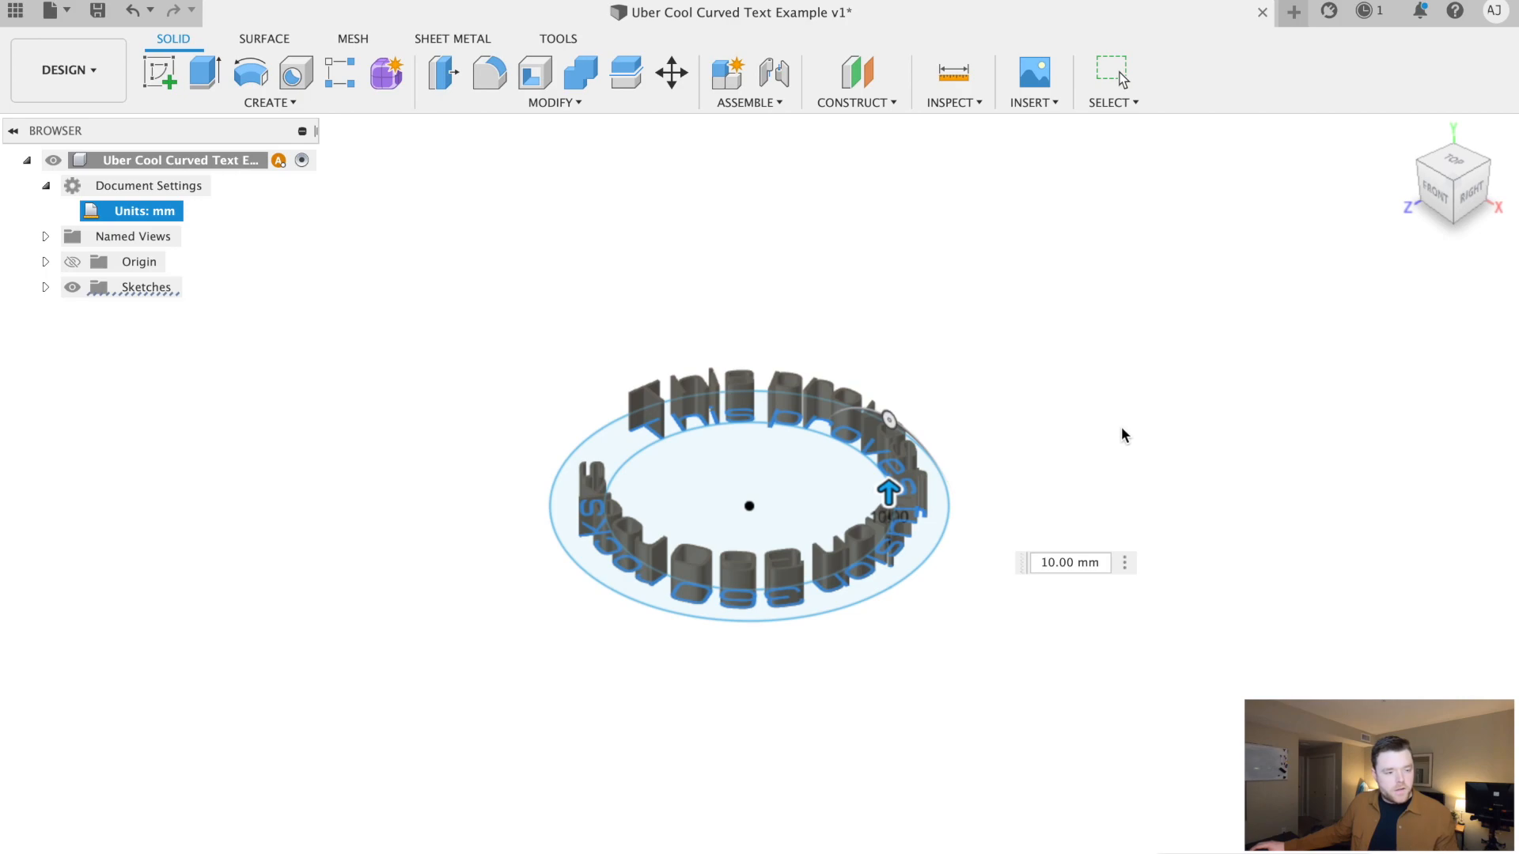
Examine the extruded letters from several angles, including the underside face of the letter T
middle_click_drag(921, 528, 915, 500)
middle_click_drag(823, 332, 930, 417, "shift")
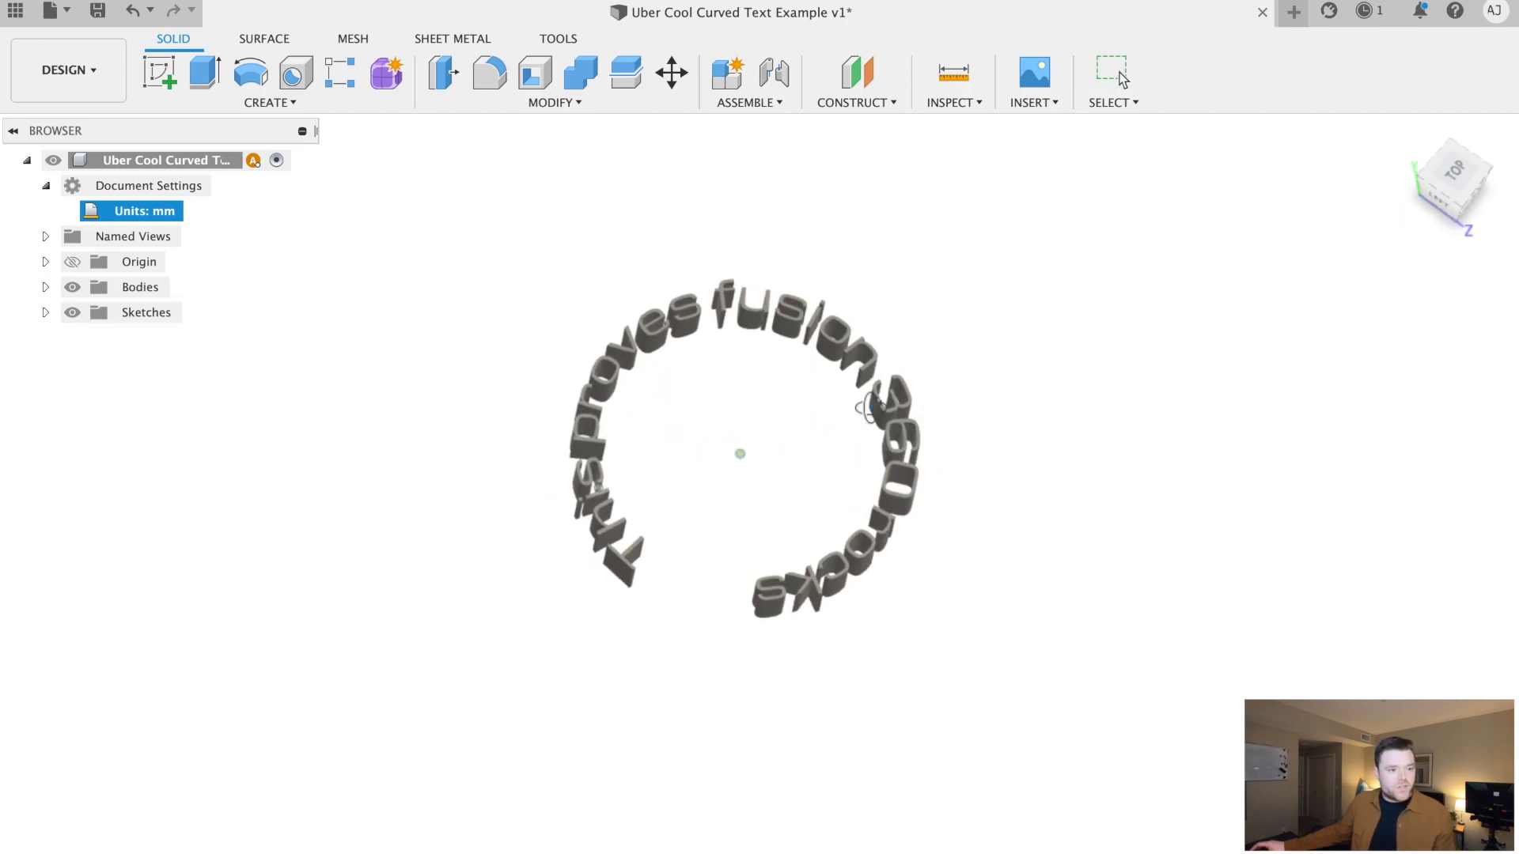
scroll(750, 442, "up", 5)
scroll(766, 450, "down", 3)
middle_click_drag(766, 451, 717, 325, "shift")
scroll(554, 452, "up", 8)
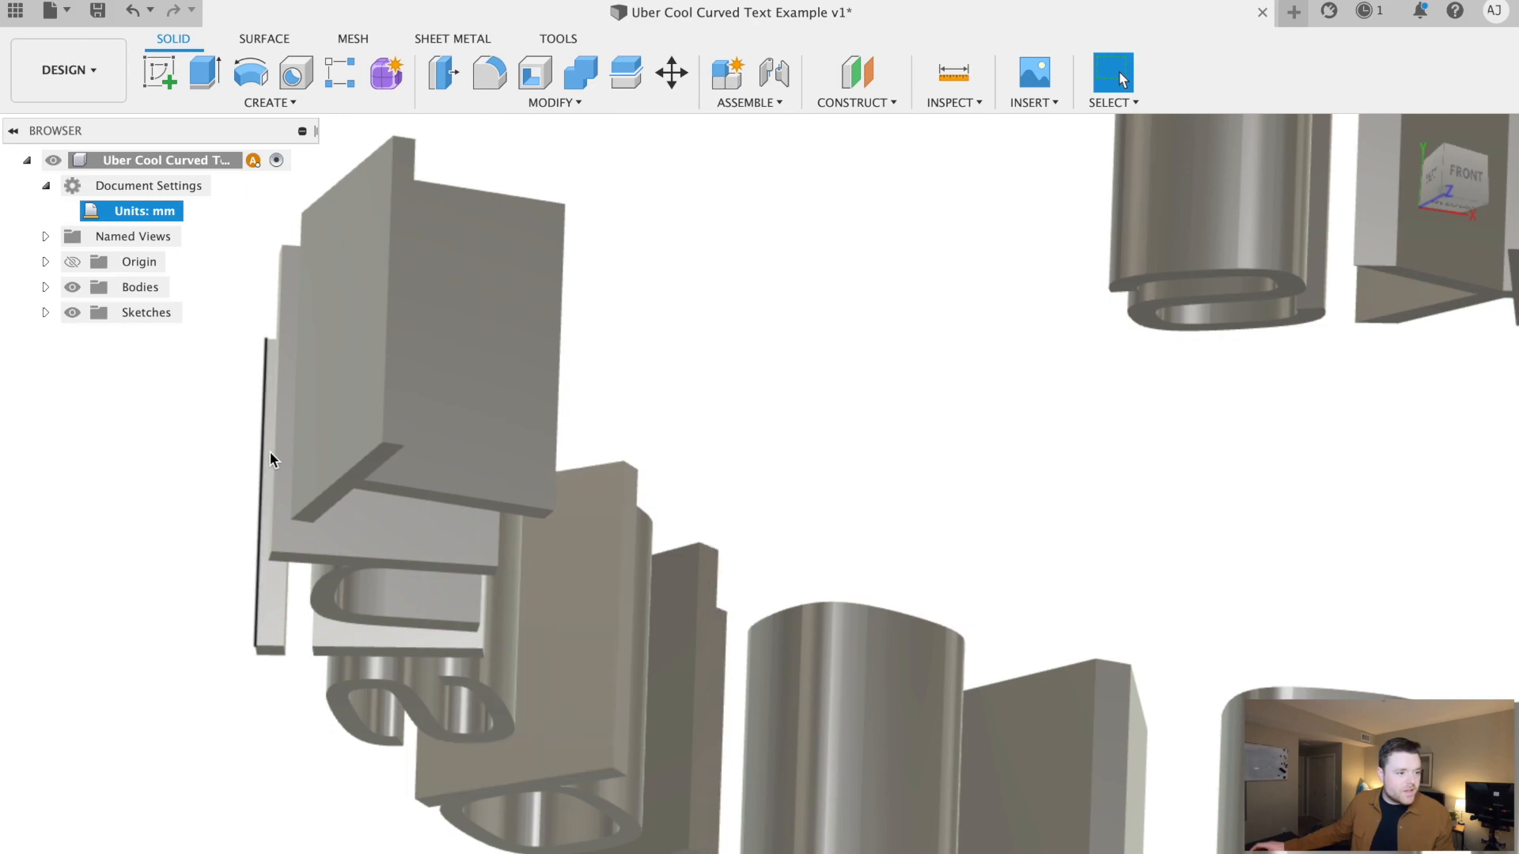
scroll(356, 474, "up", 5)
left_click(361, 496)
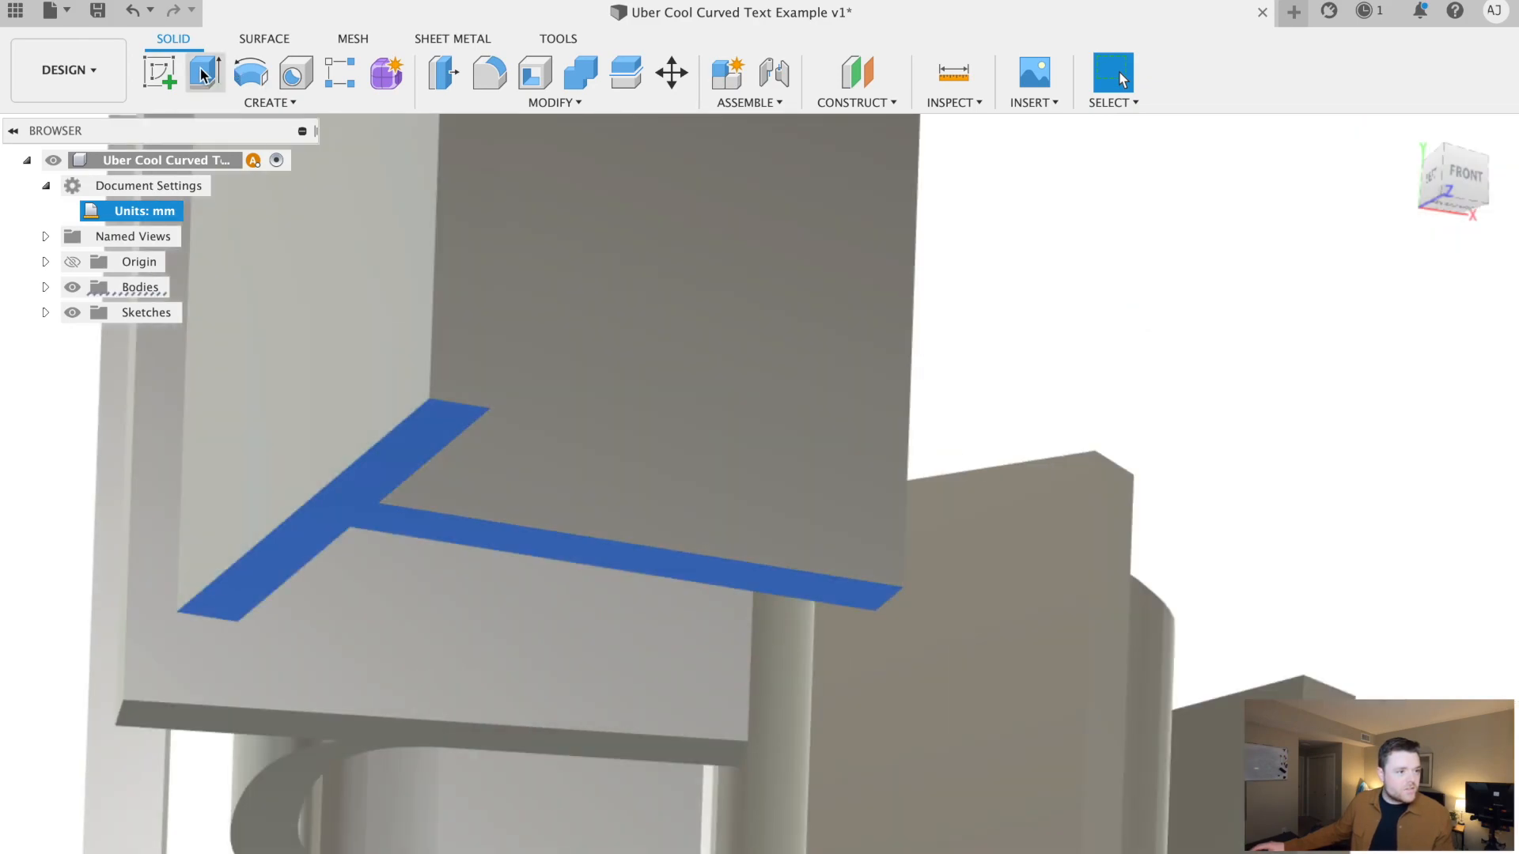
scroll(875, 465, "down", 10)
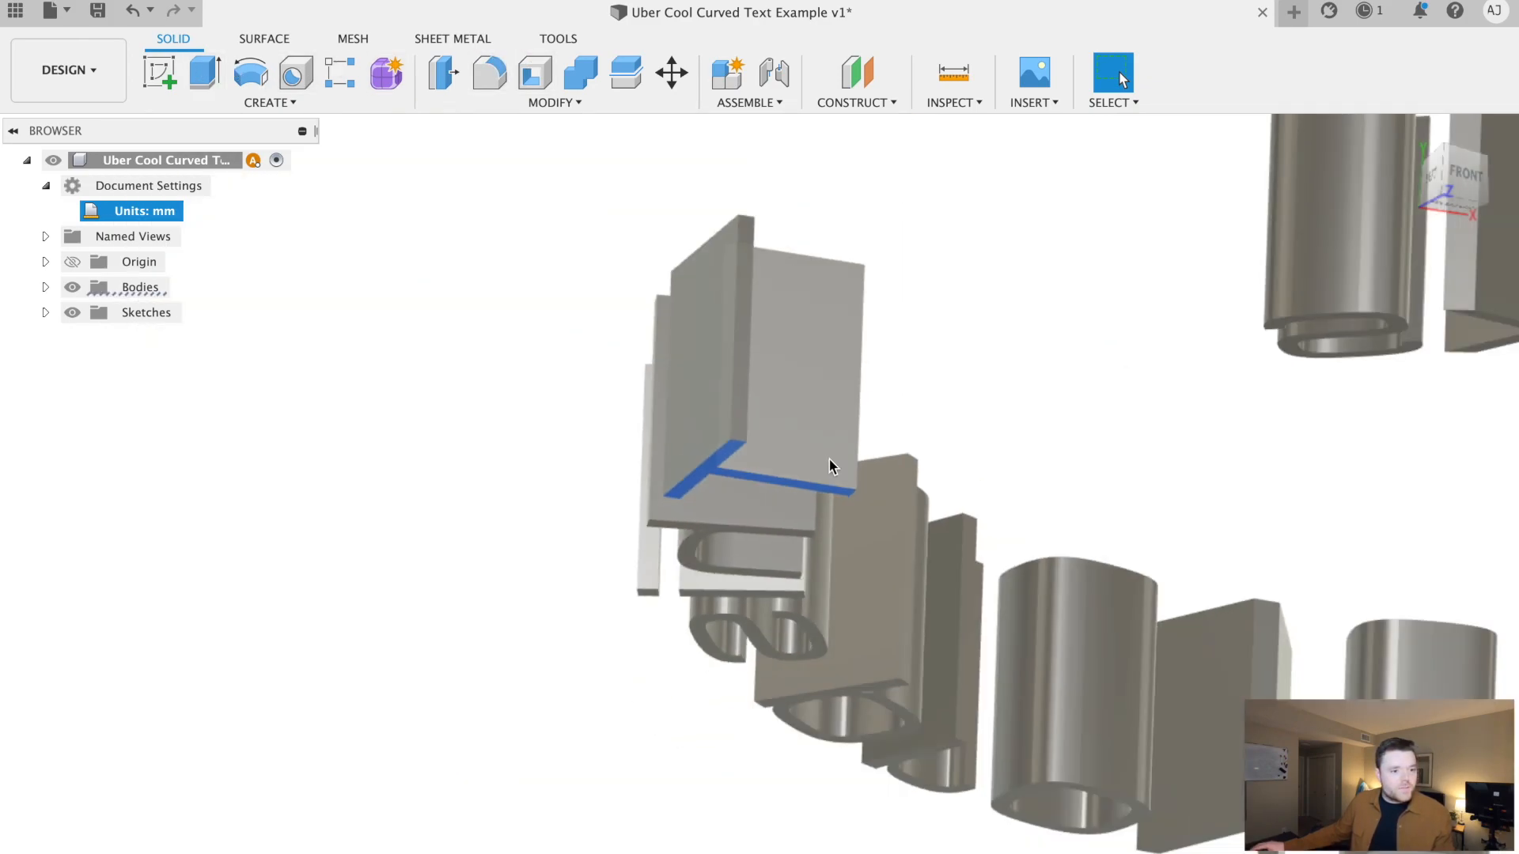
middle_click_drag(787, 444, 749, 522, "shift")
scroll(750, 522, "down", 3)
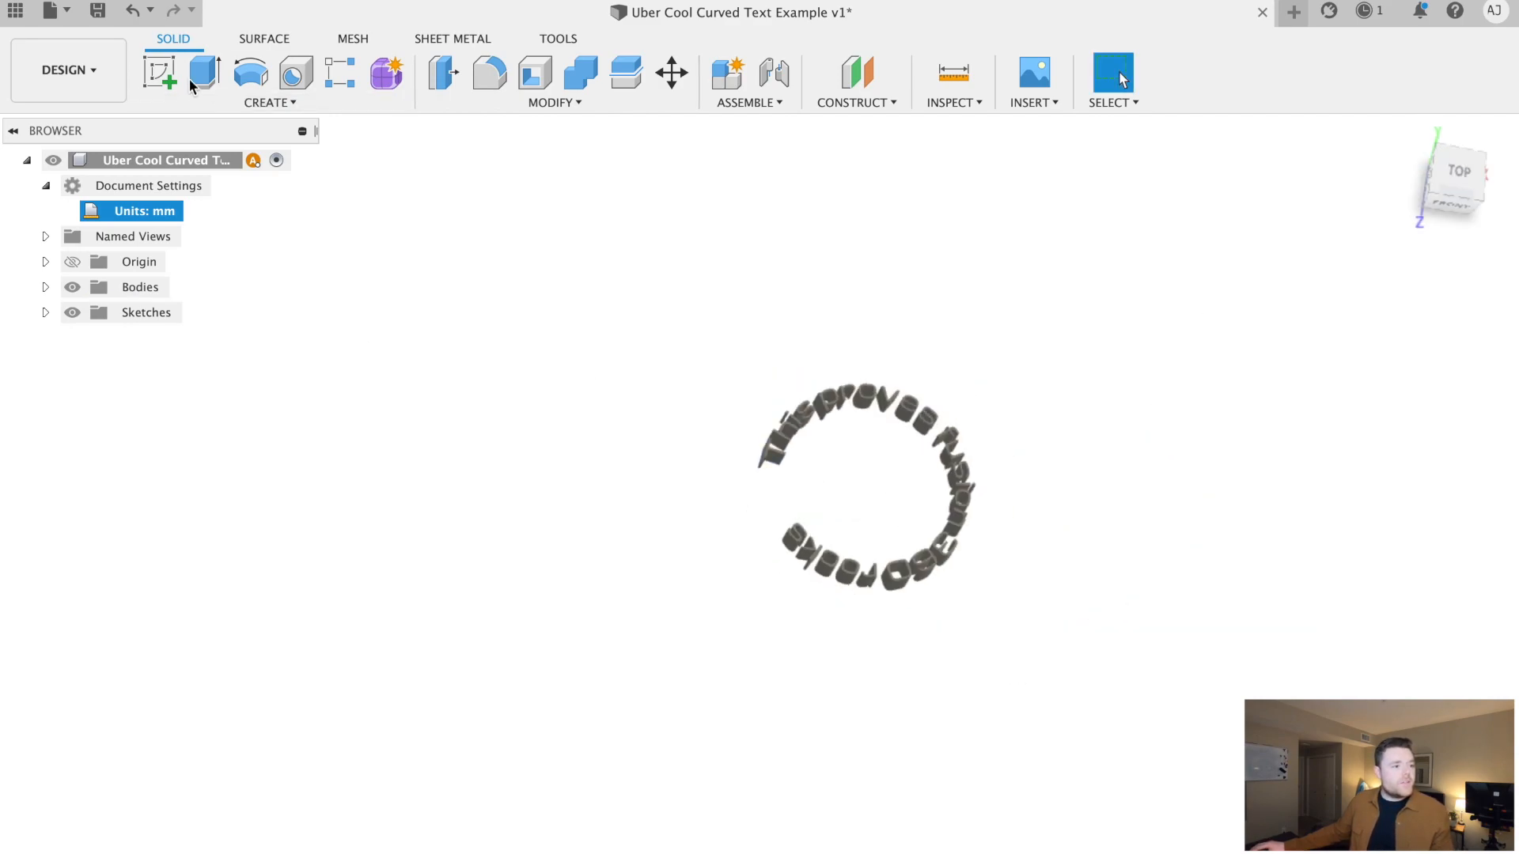
Start a new sketch on the horizontal origin plane beneath the extruded letters
left_click(160, 72)
middle_click_drag(906, 518, 857, 524, "shift")
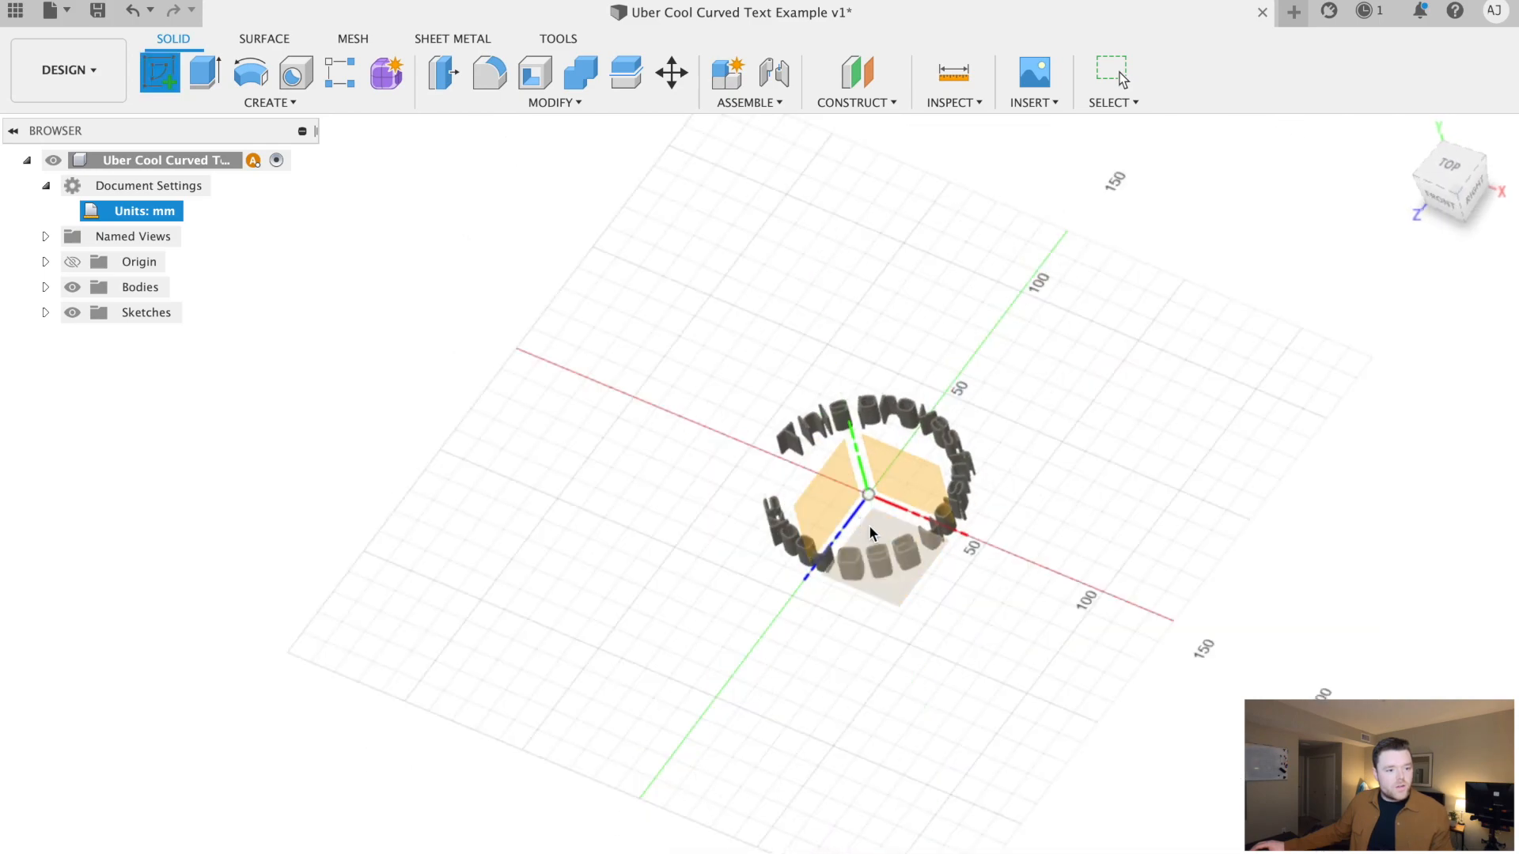
left_click(870, 533)
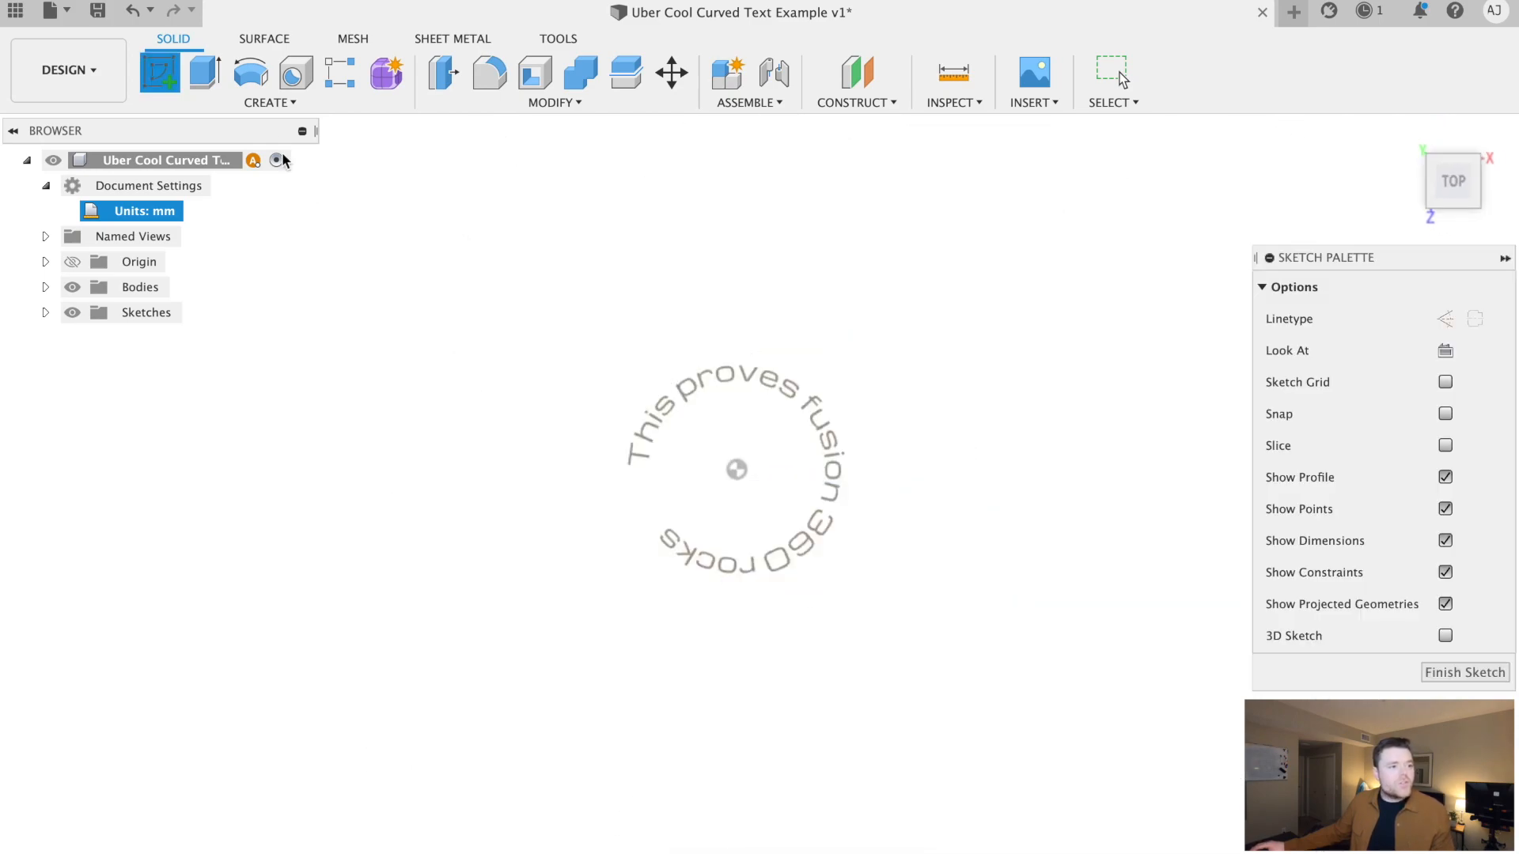
scroll(271, 123, "down", 3)
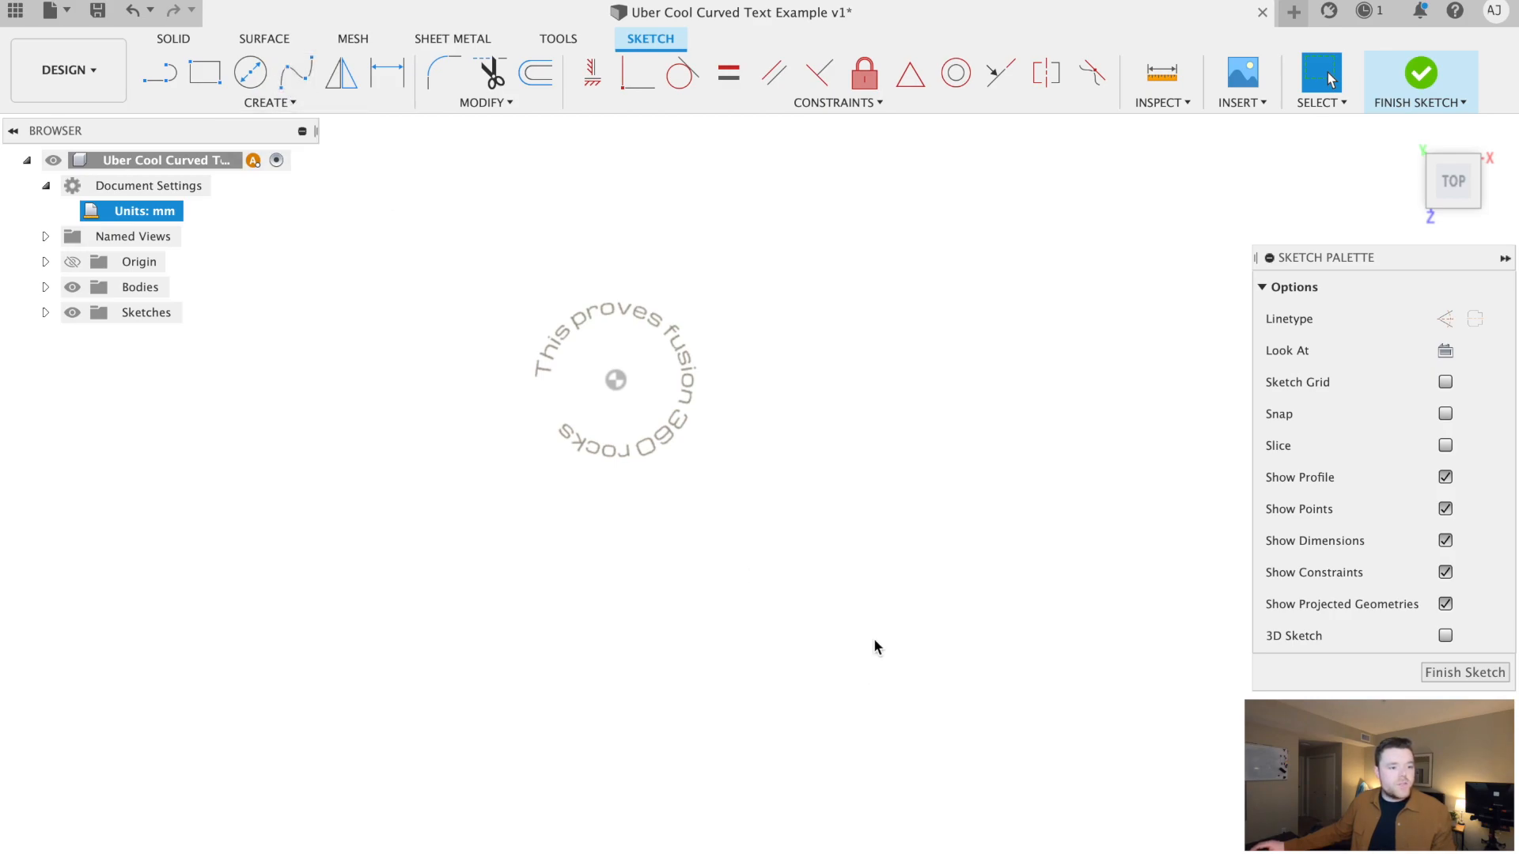
Sketch a rising four-point fit point spline beside the ring of letters
key("s")
left_click(738, 541)
left_click(869, 393)
left_click(1001, 331)
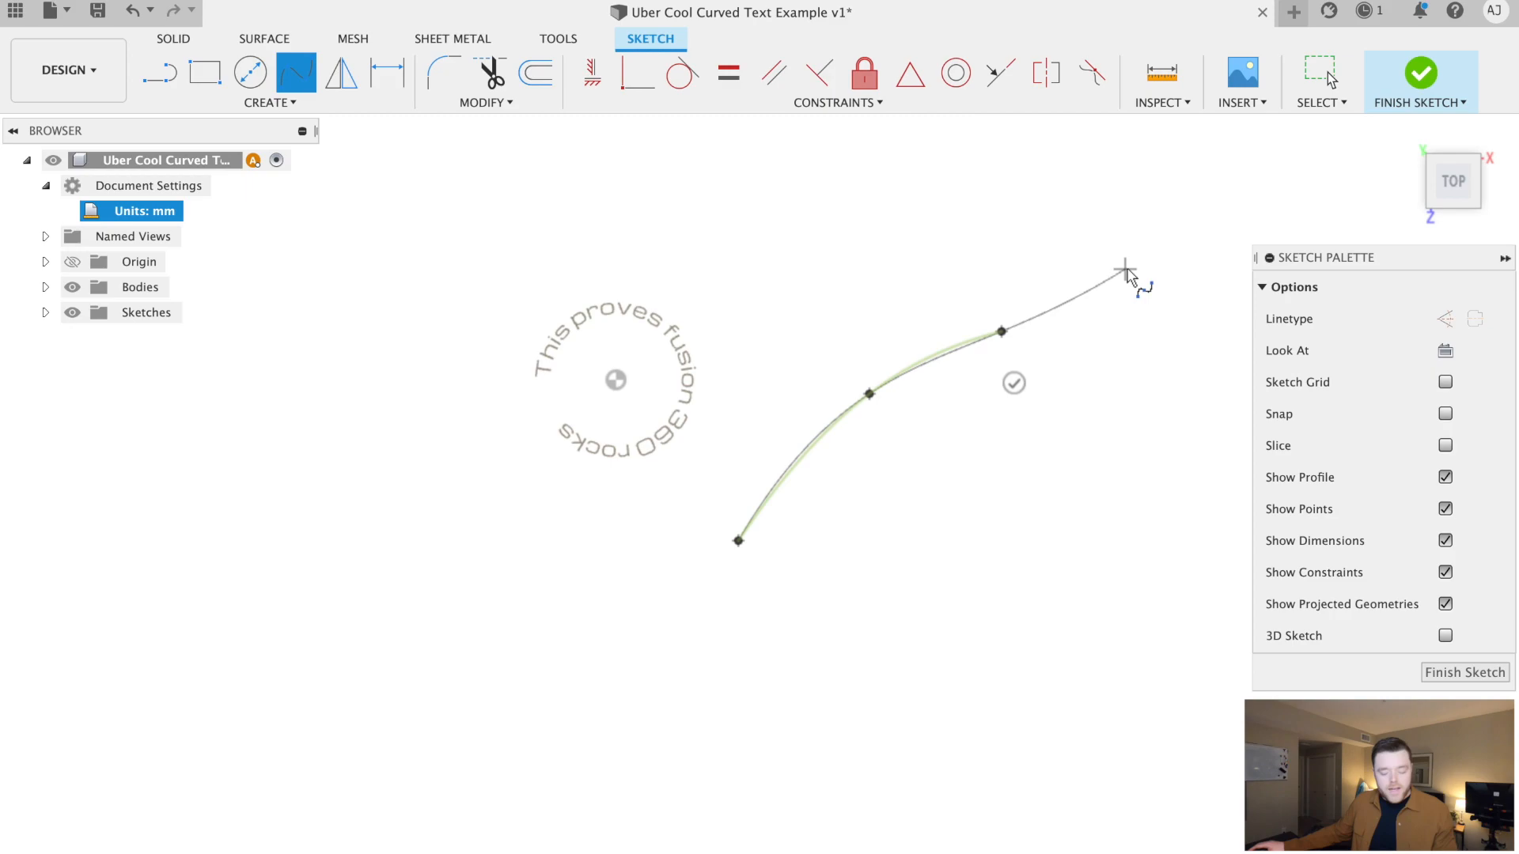
left_click(1124, 269)
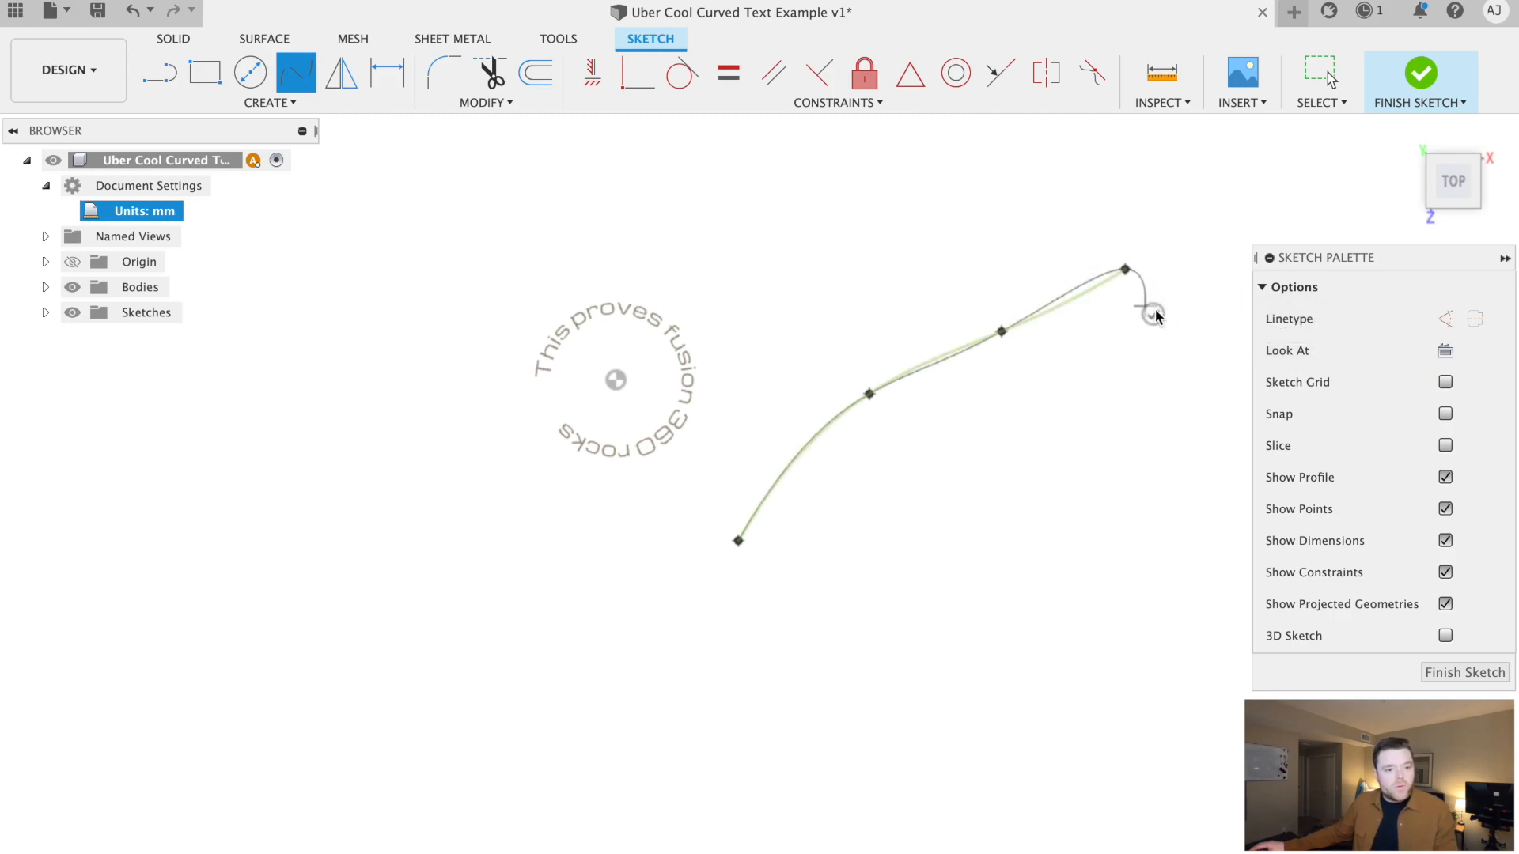
left_click(1153, 314)
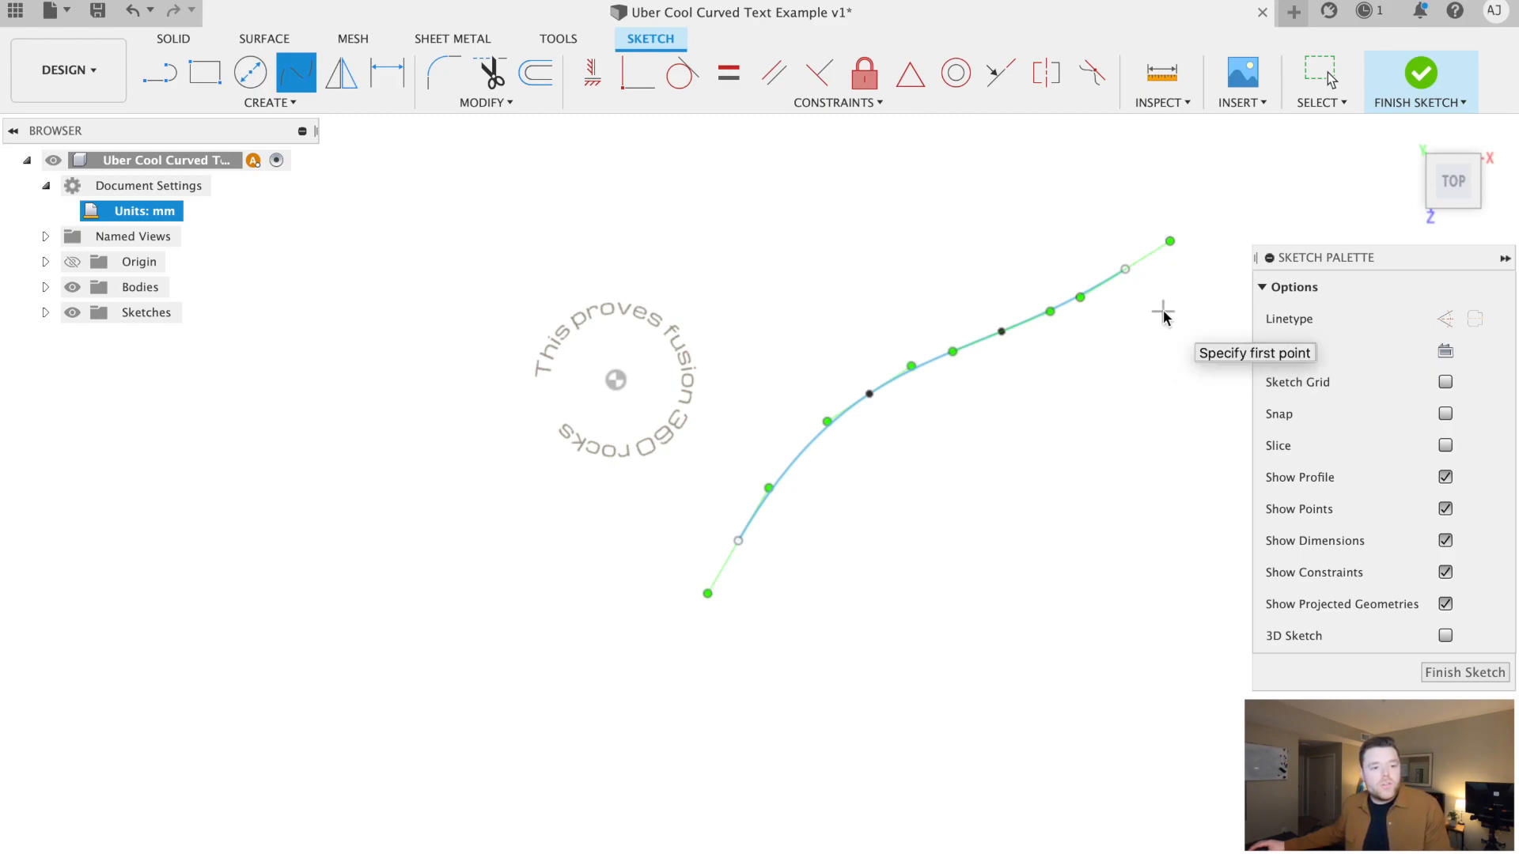
key("Escape")
left_click(1130, 445)
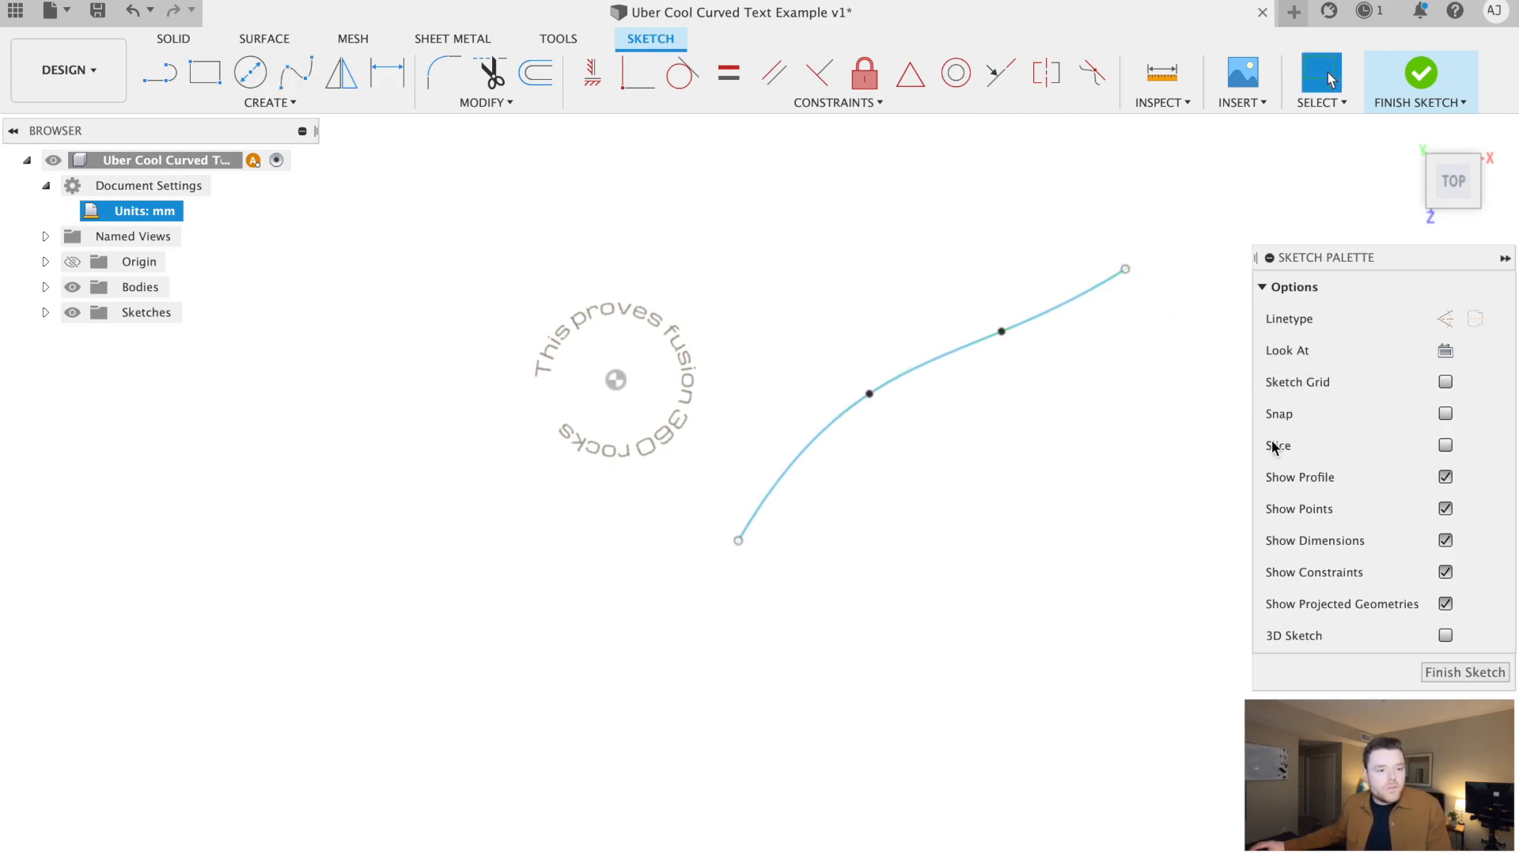
left_click(1037, 323)
left_click(984, 518)
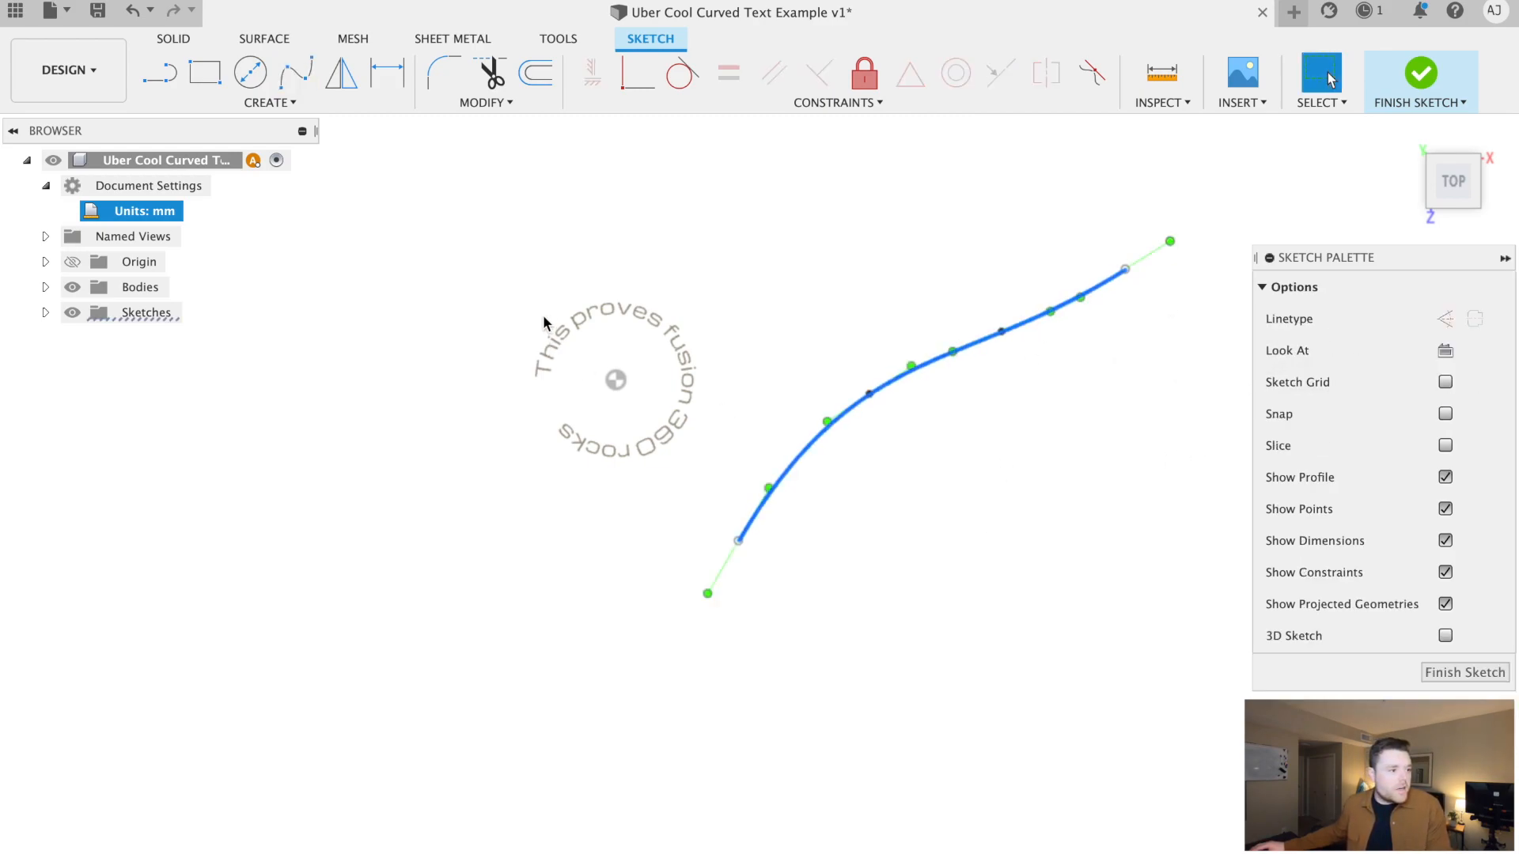
Place text on path along the spline reading "fusion 360 is super cool and I'm just going to keep typing until I run out of things to say"
left_click(263, 108)
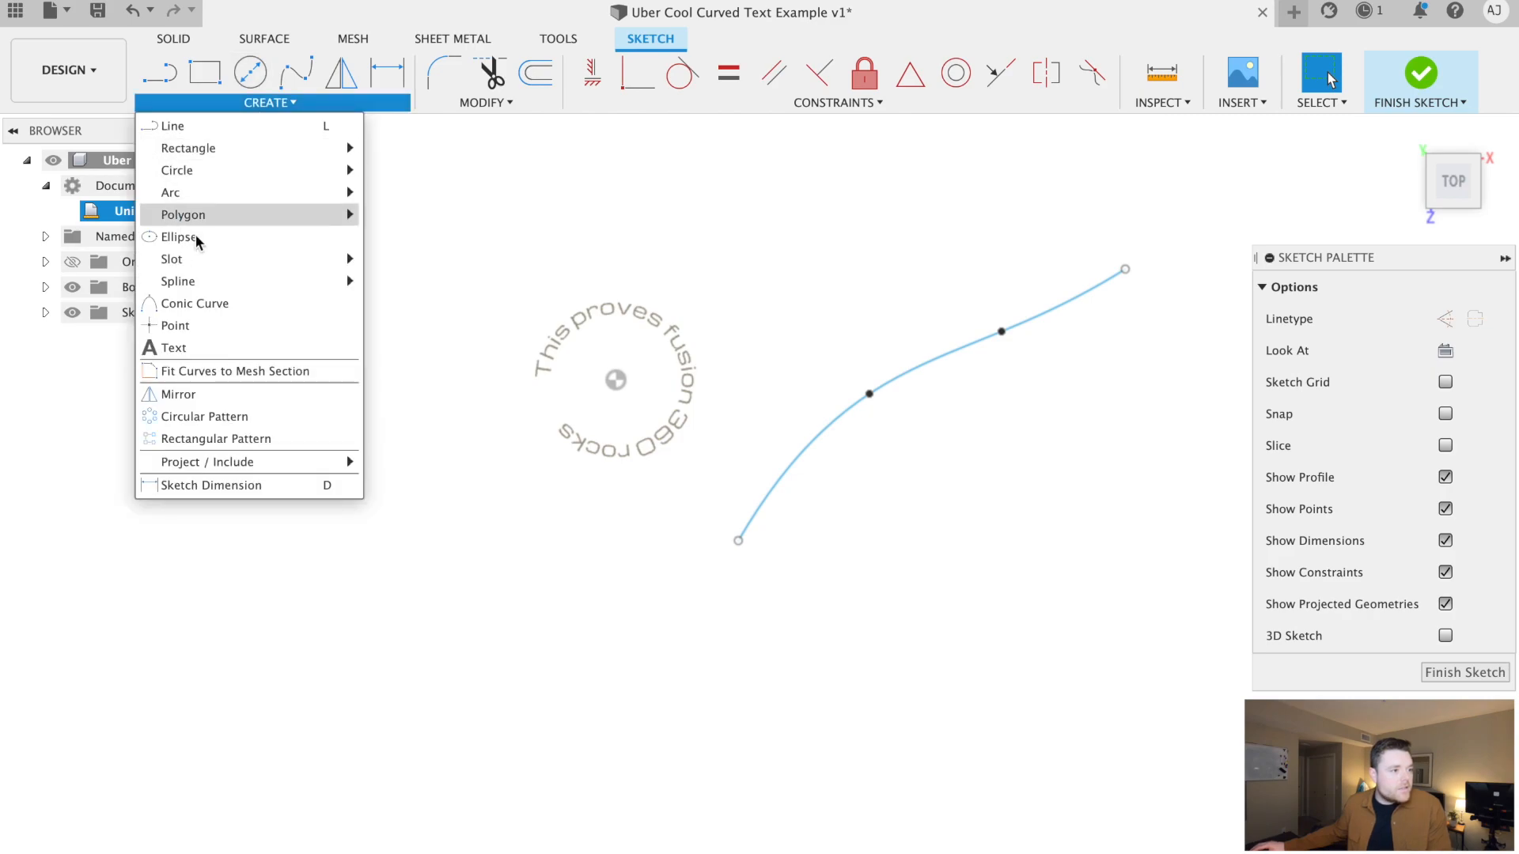
left_click(175, 347)
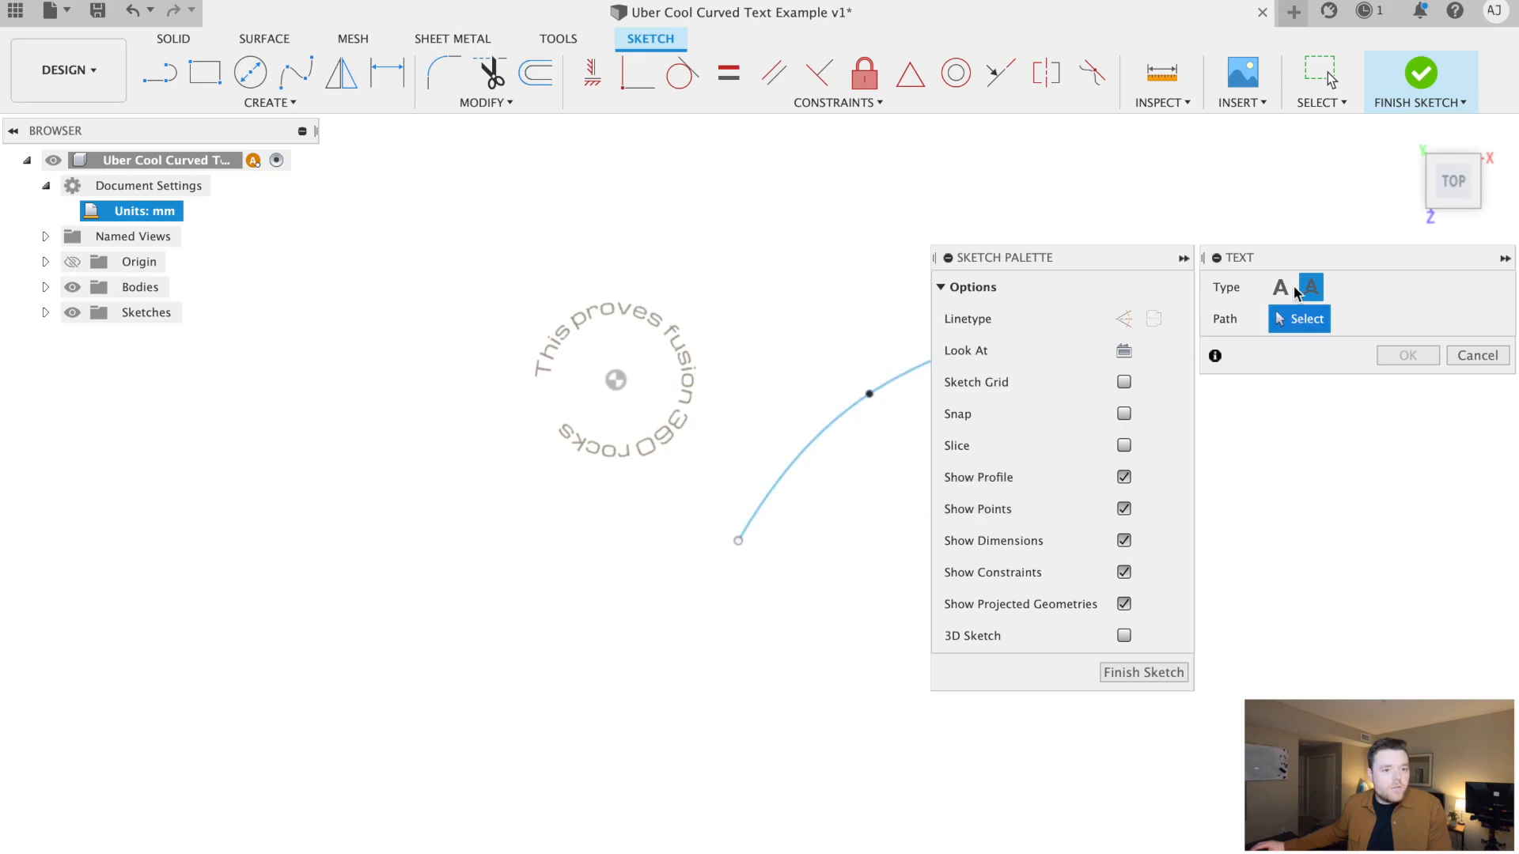
left_click(821, 429)
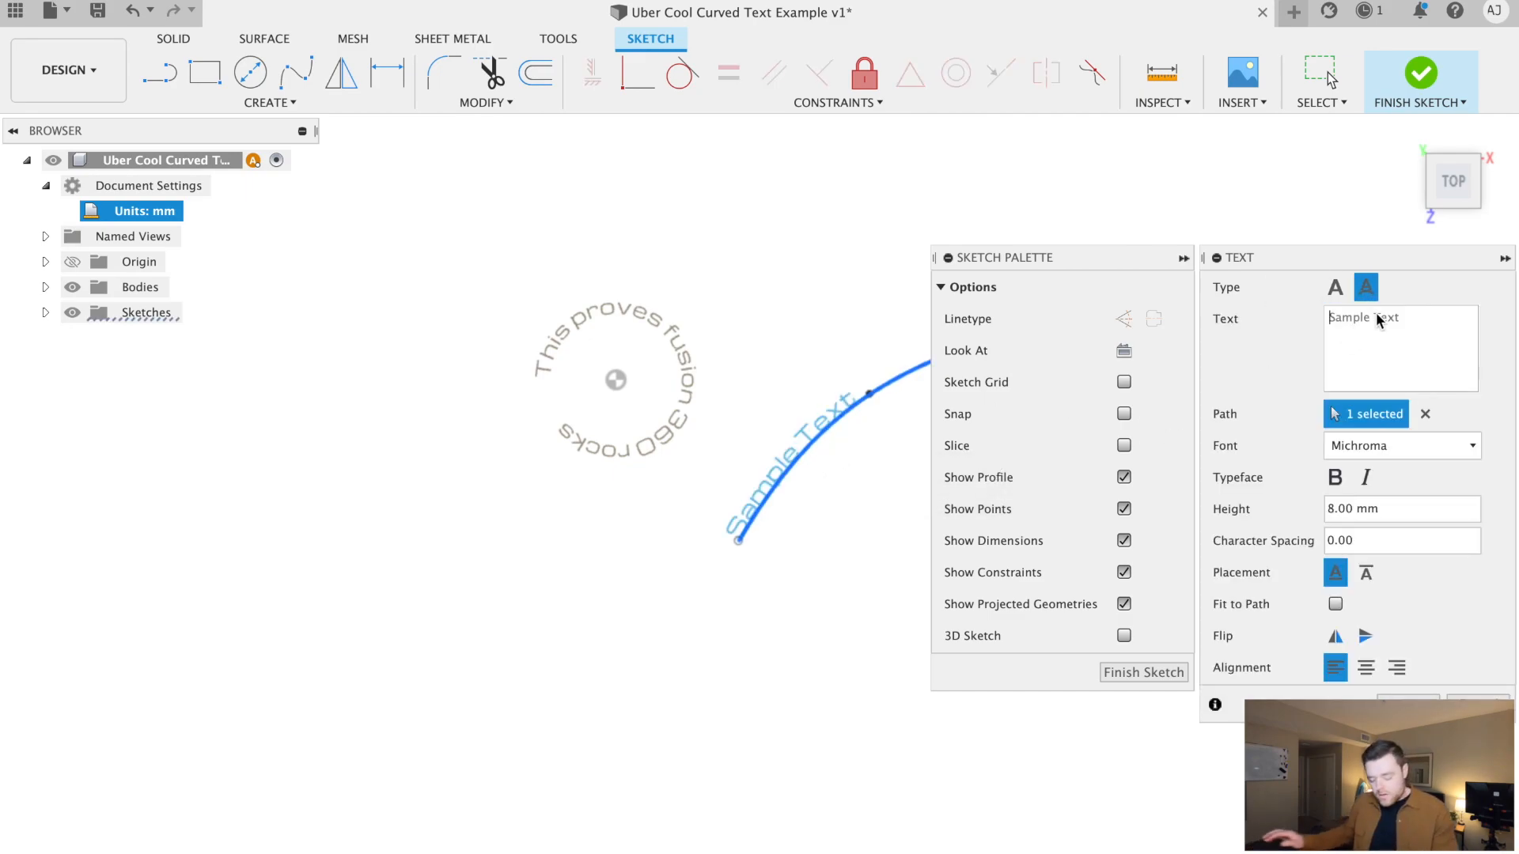
type("fusion 3")
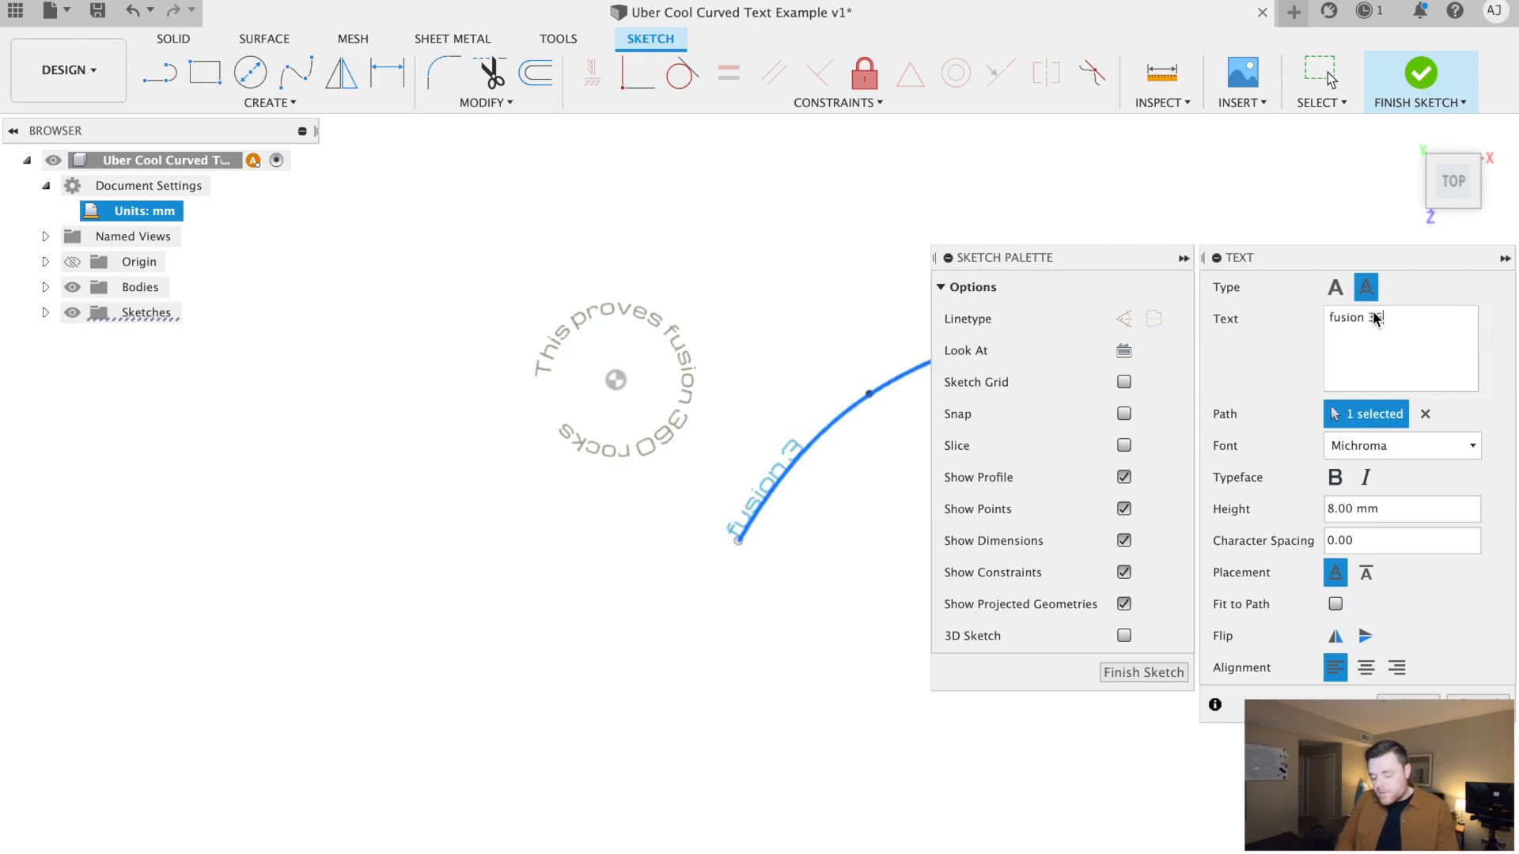
type("60 is super cool and I'm just going to keep typing until I run out of thing")
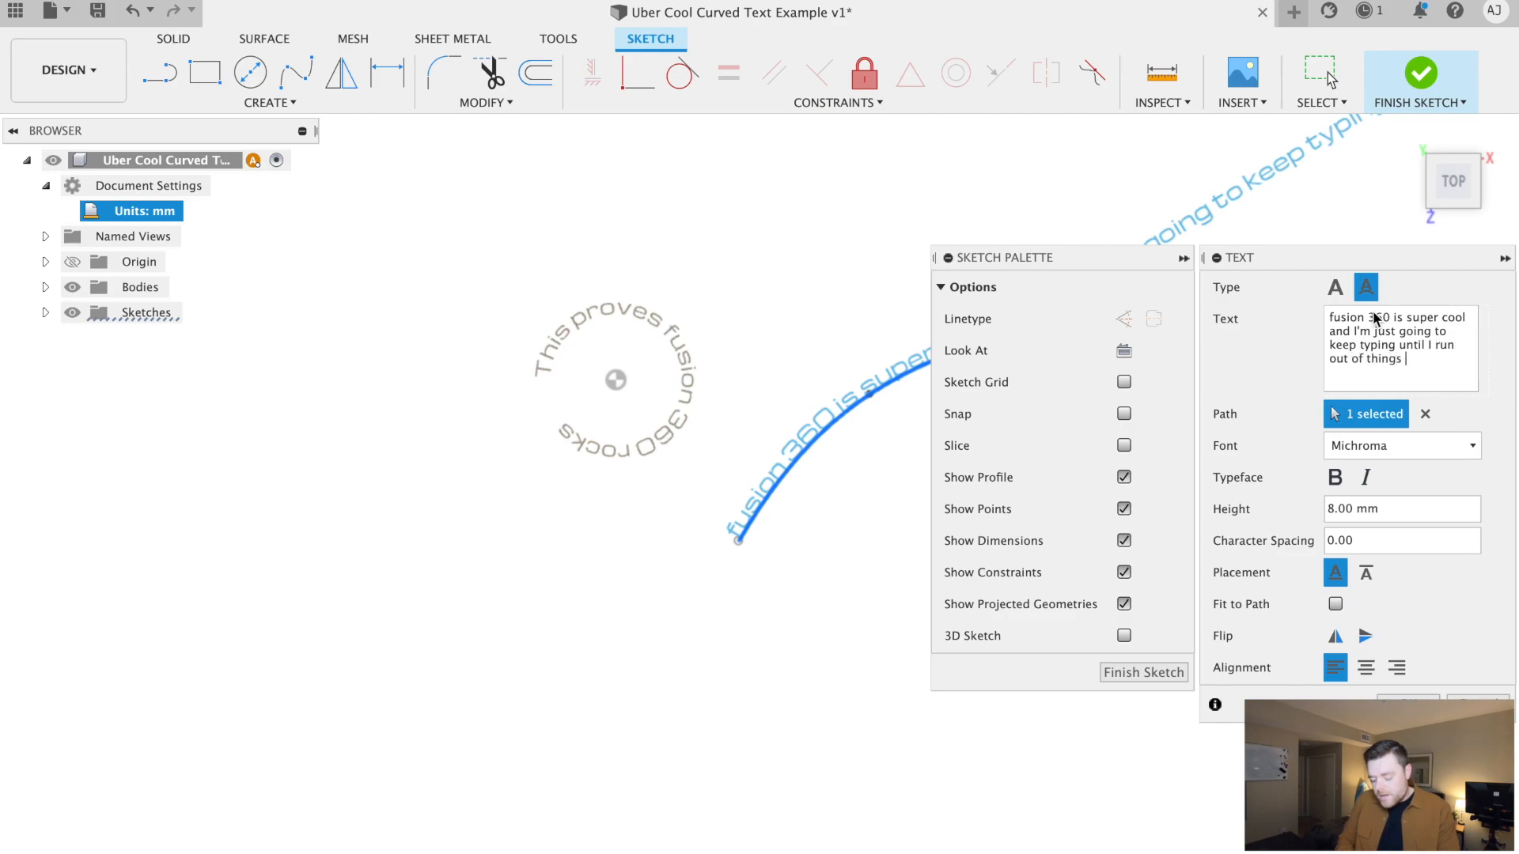
type("say")
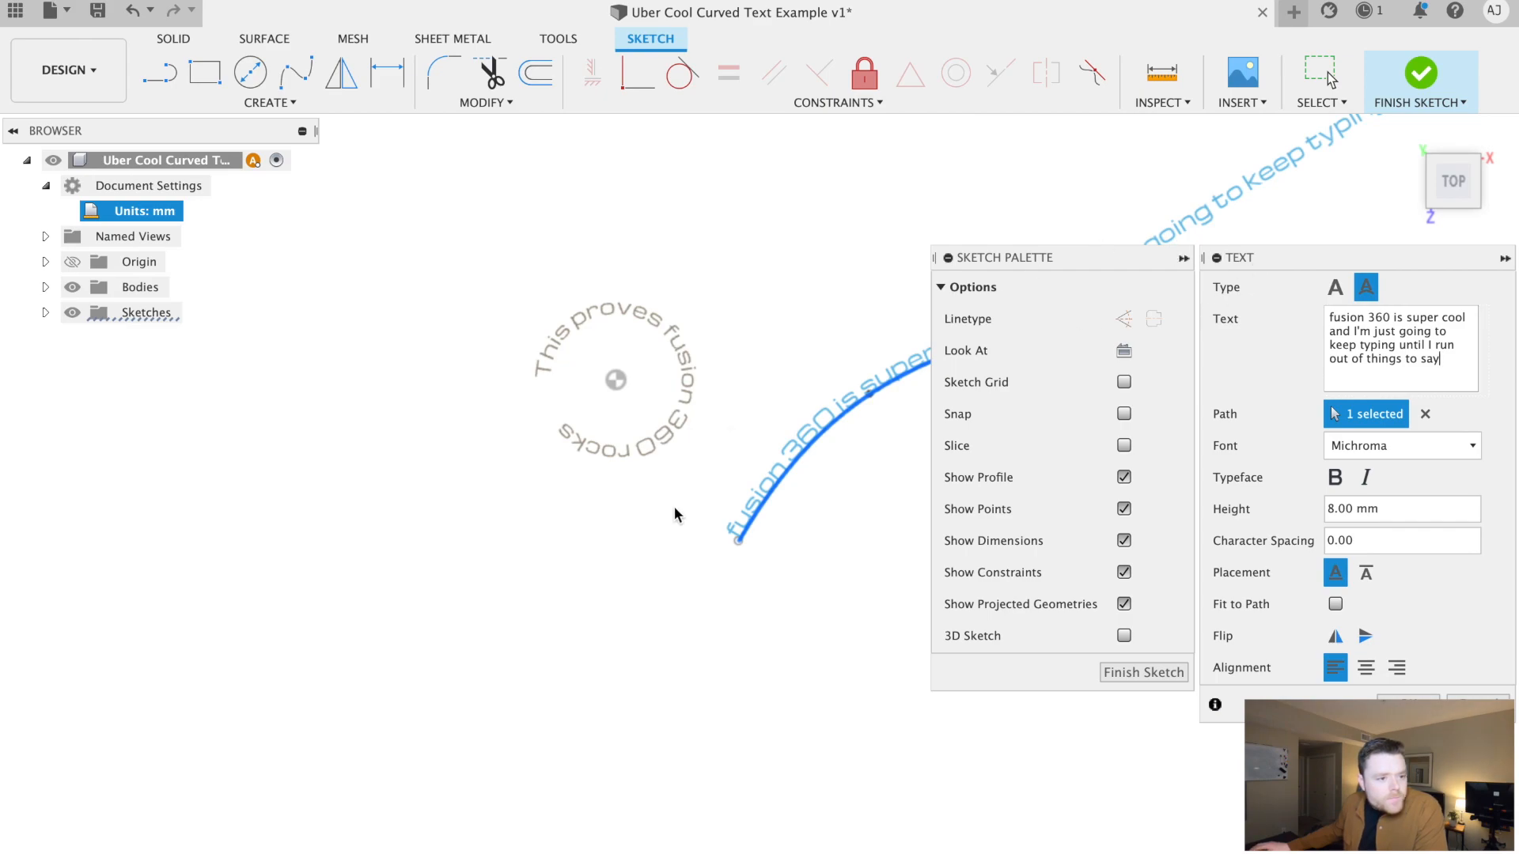
Reselect the spline as the text's path and accept the path text at 8 mm height
scroll(419, 620, "down", 3)
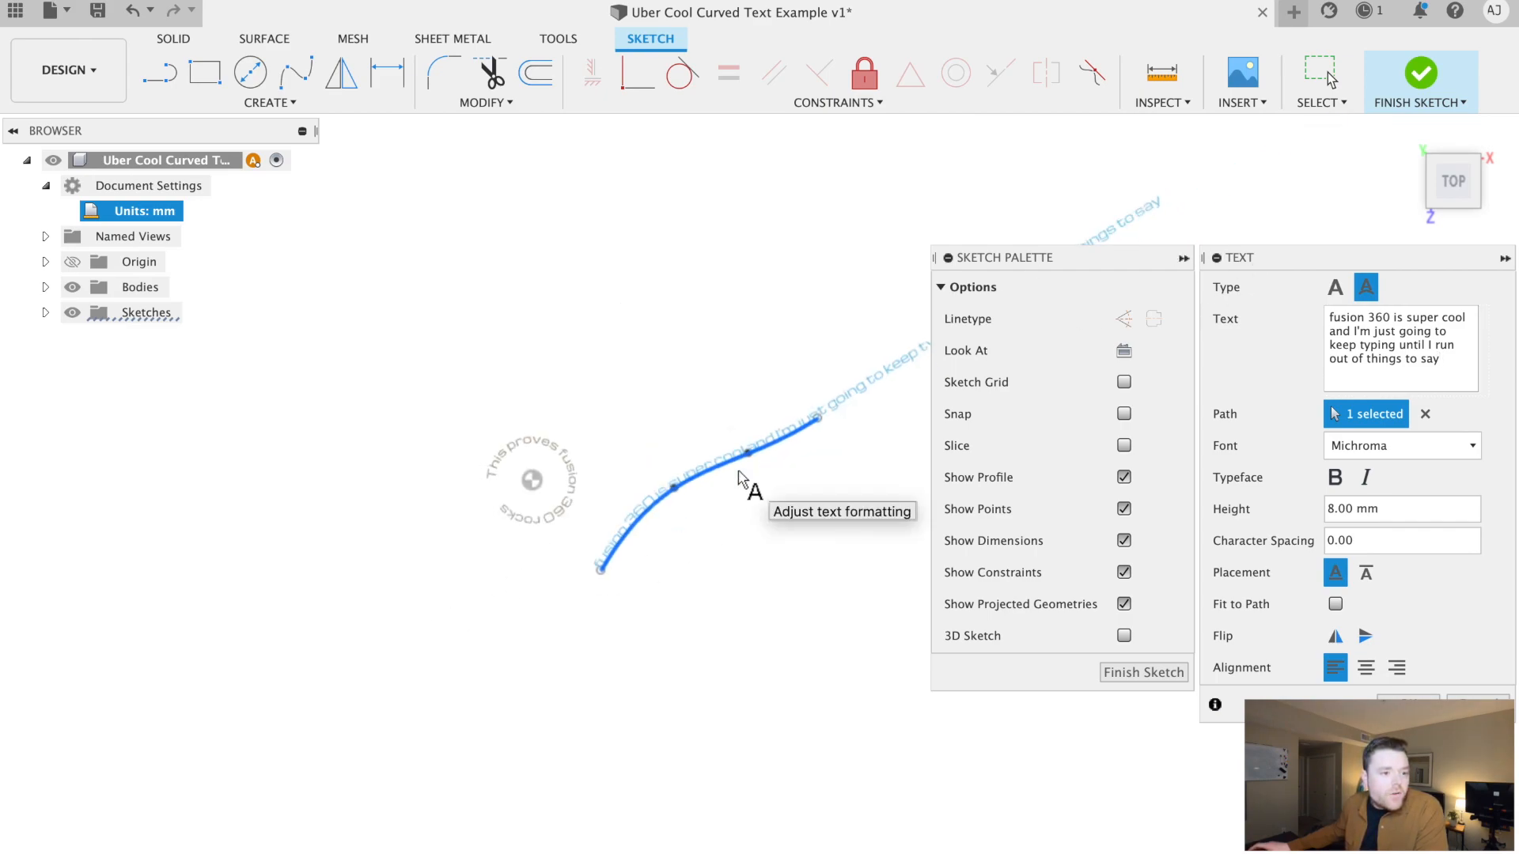
scroll(722, 462, "up", 3)
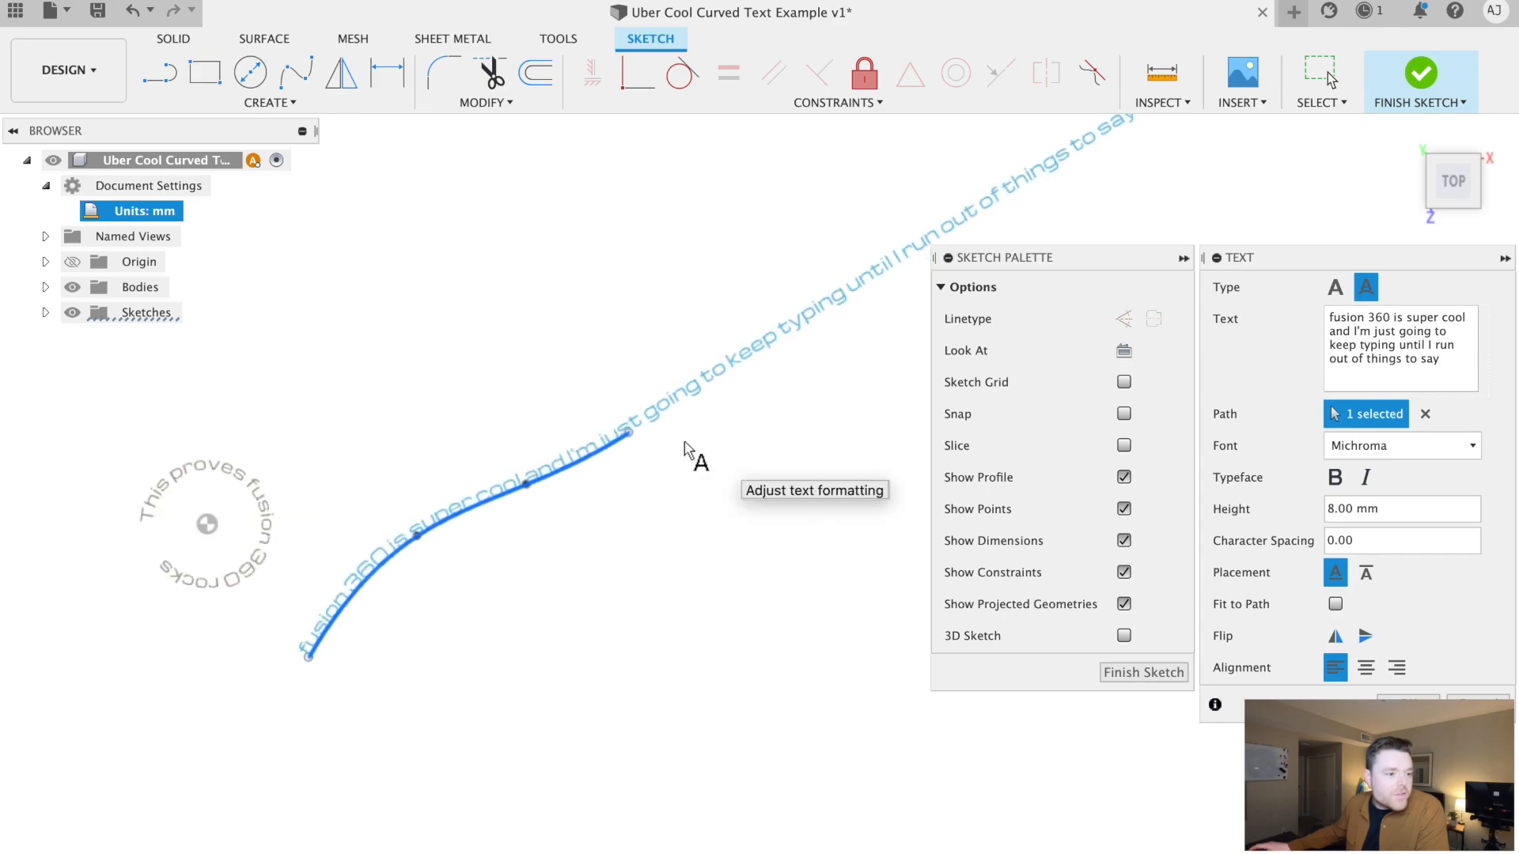
double_click(1367, 509)
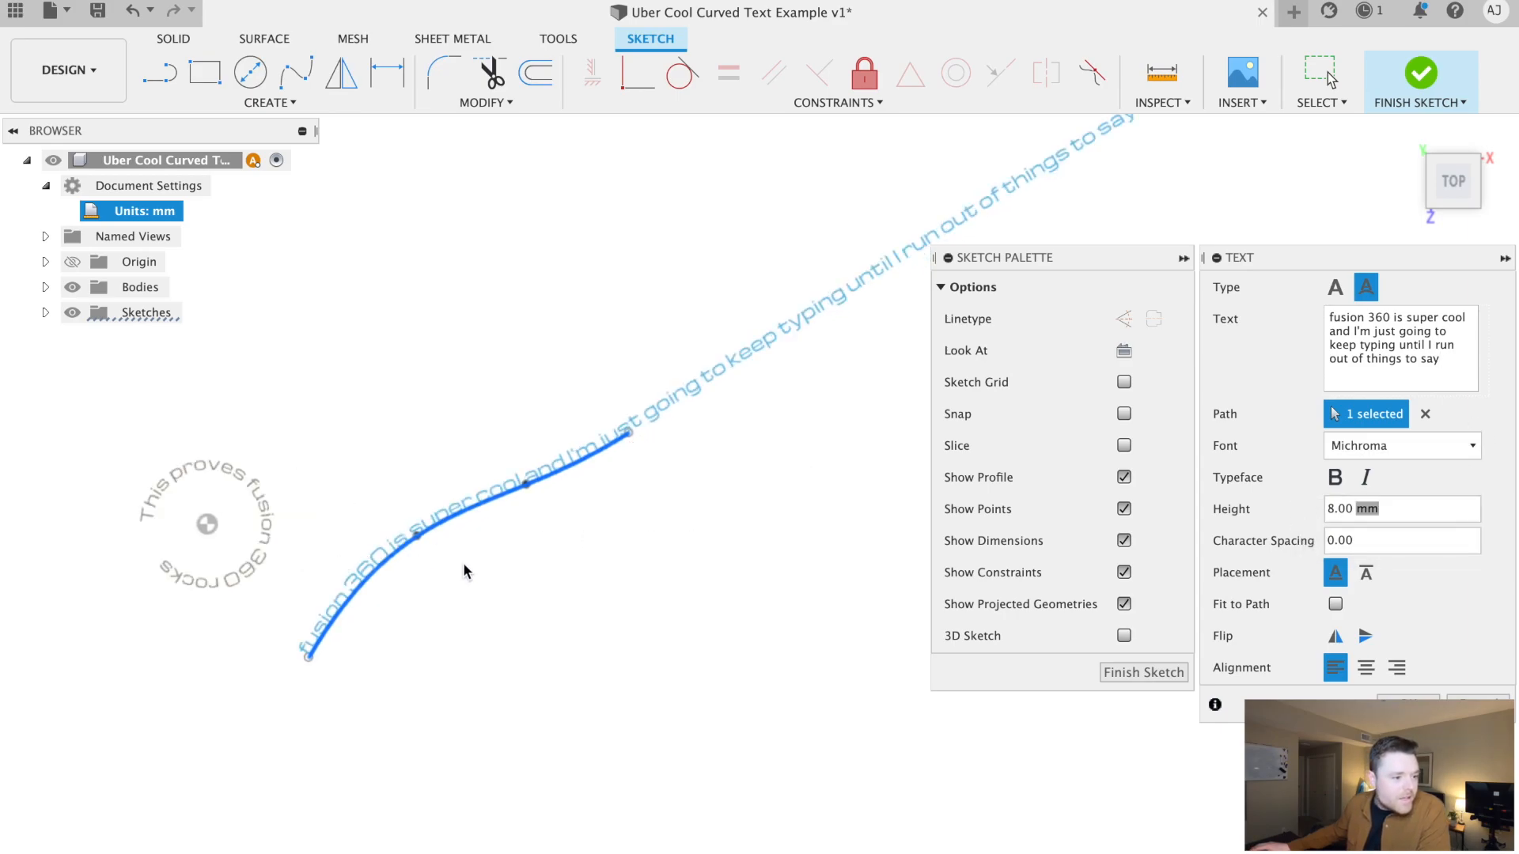
left_click(417, 544)
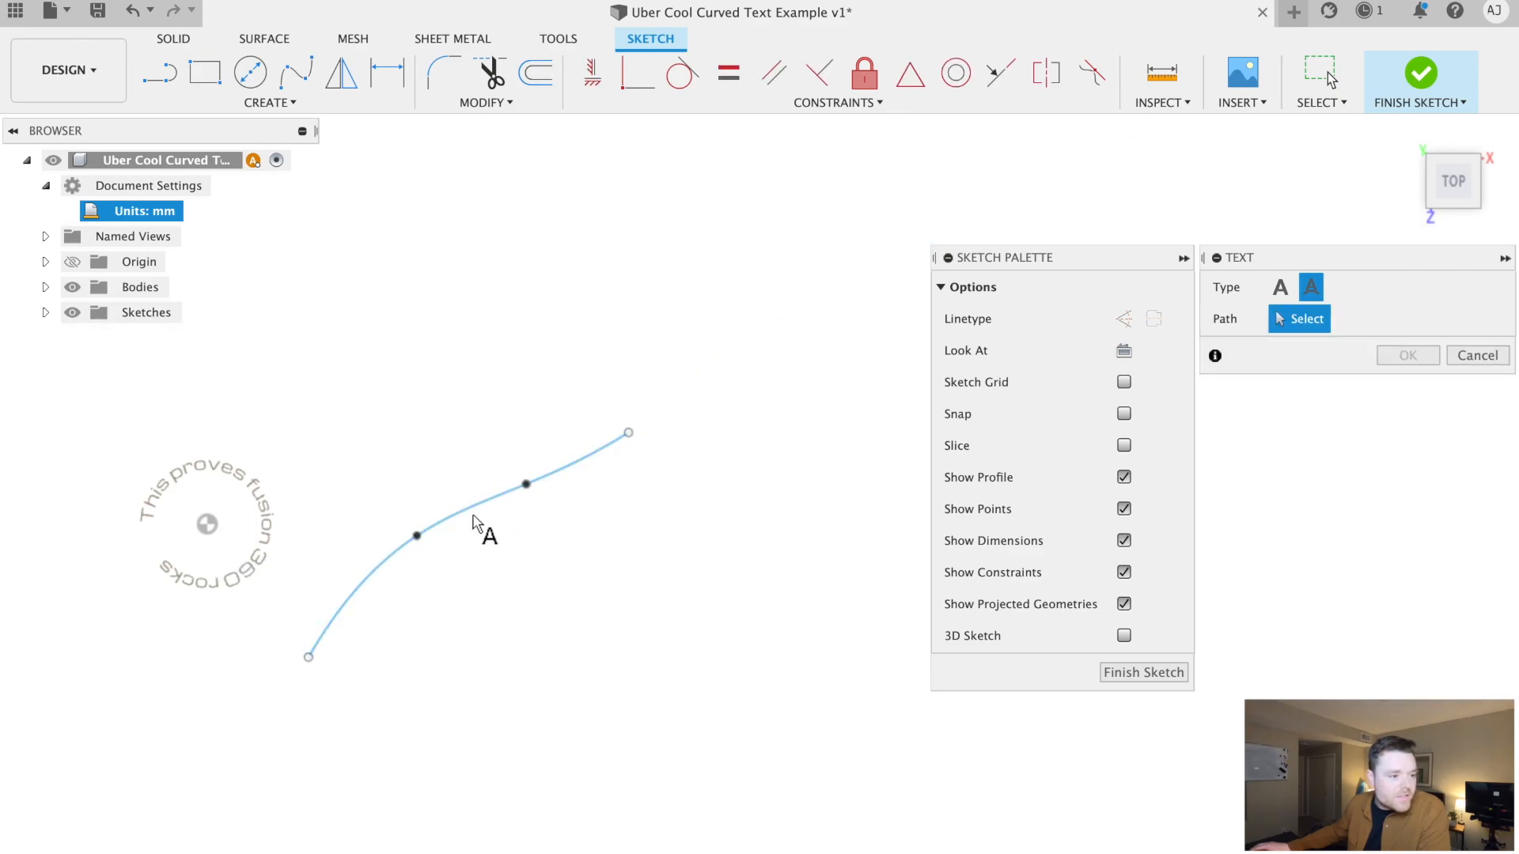
left_click(475, 512)
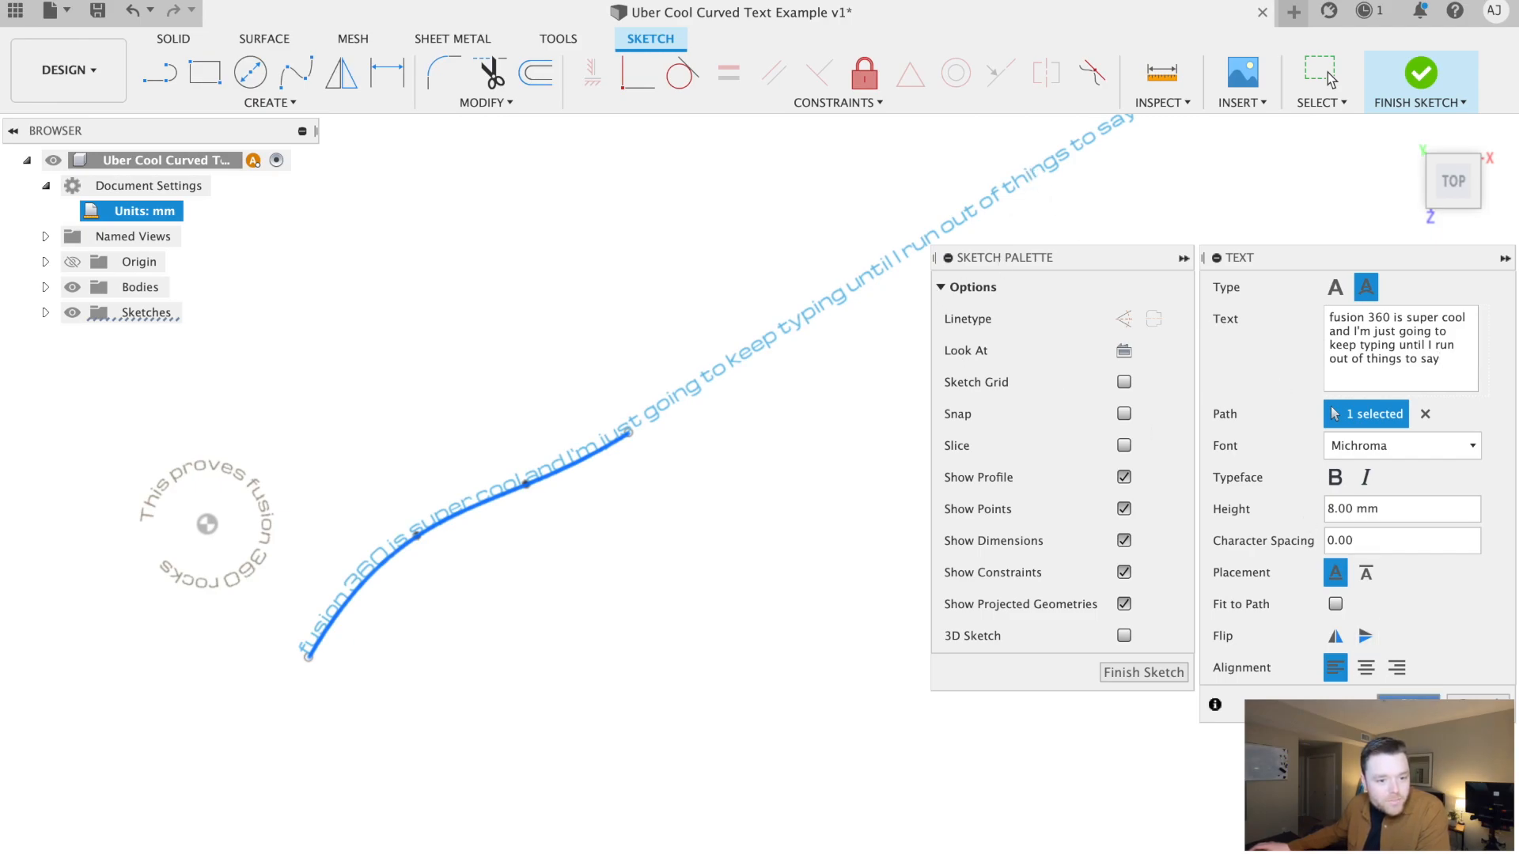
left_click(1408, 704)
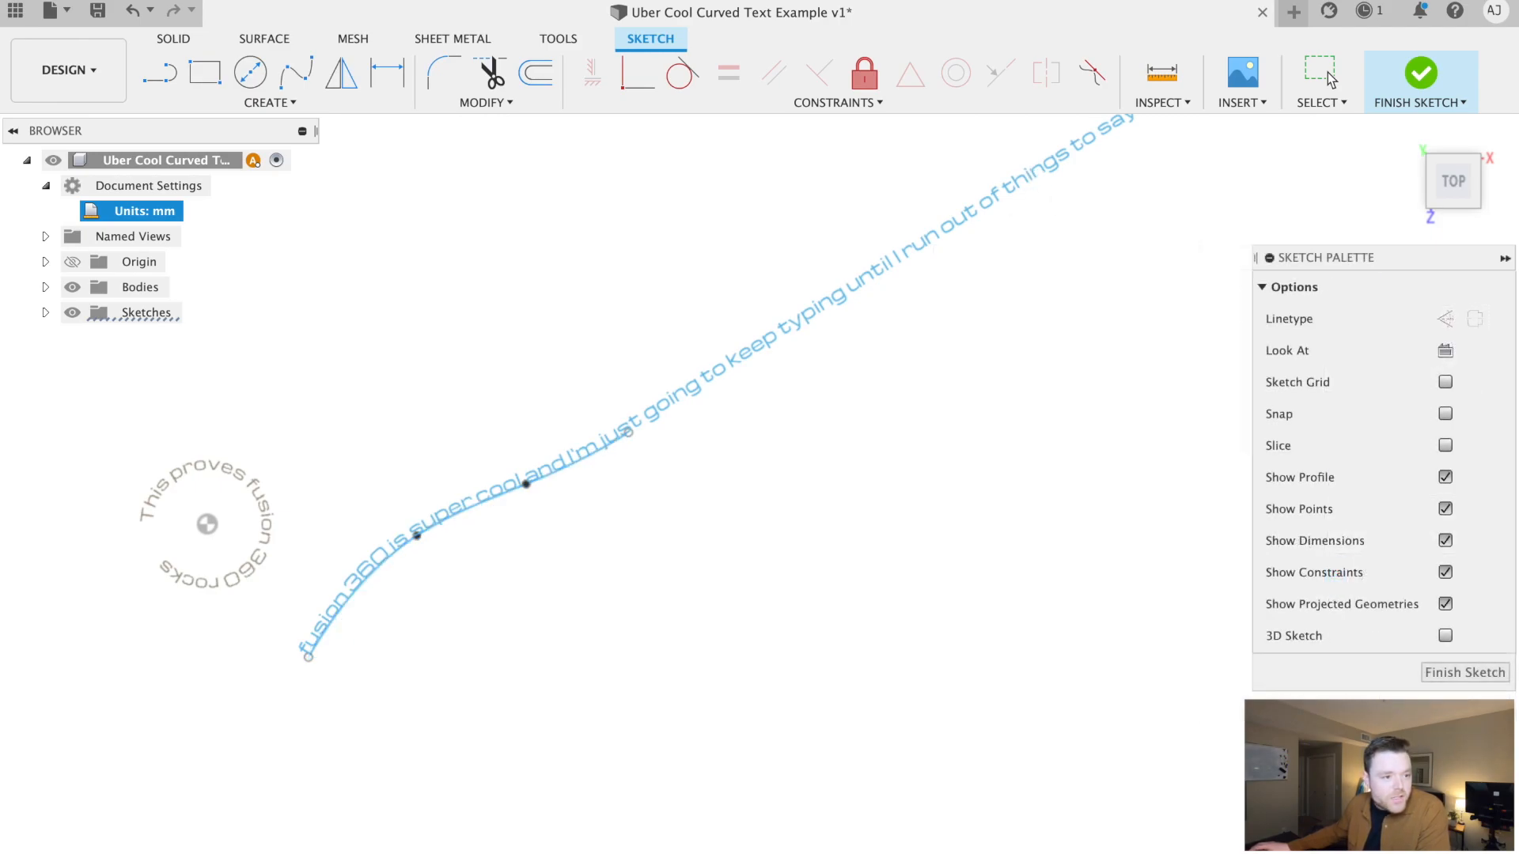
Reshape the spline into a winding S-curve by adjusting the tangent handles of its two middle fit points
left_click(525, 487)
left_click_drag(568, 469, 572, 491)
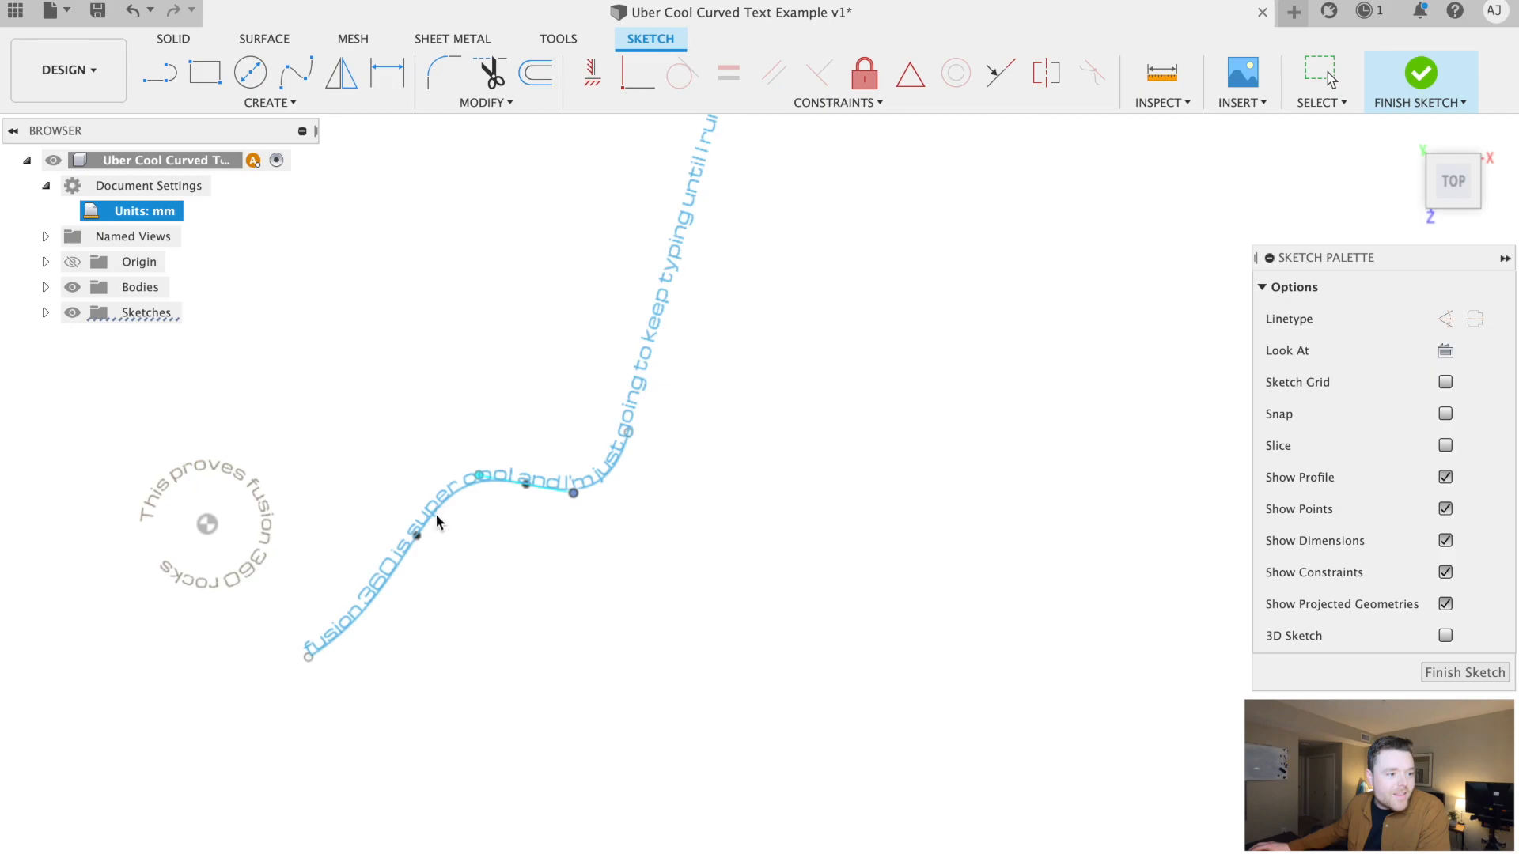
left_click(418, 536)
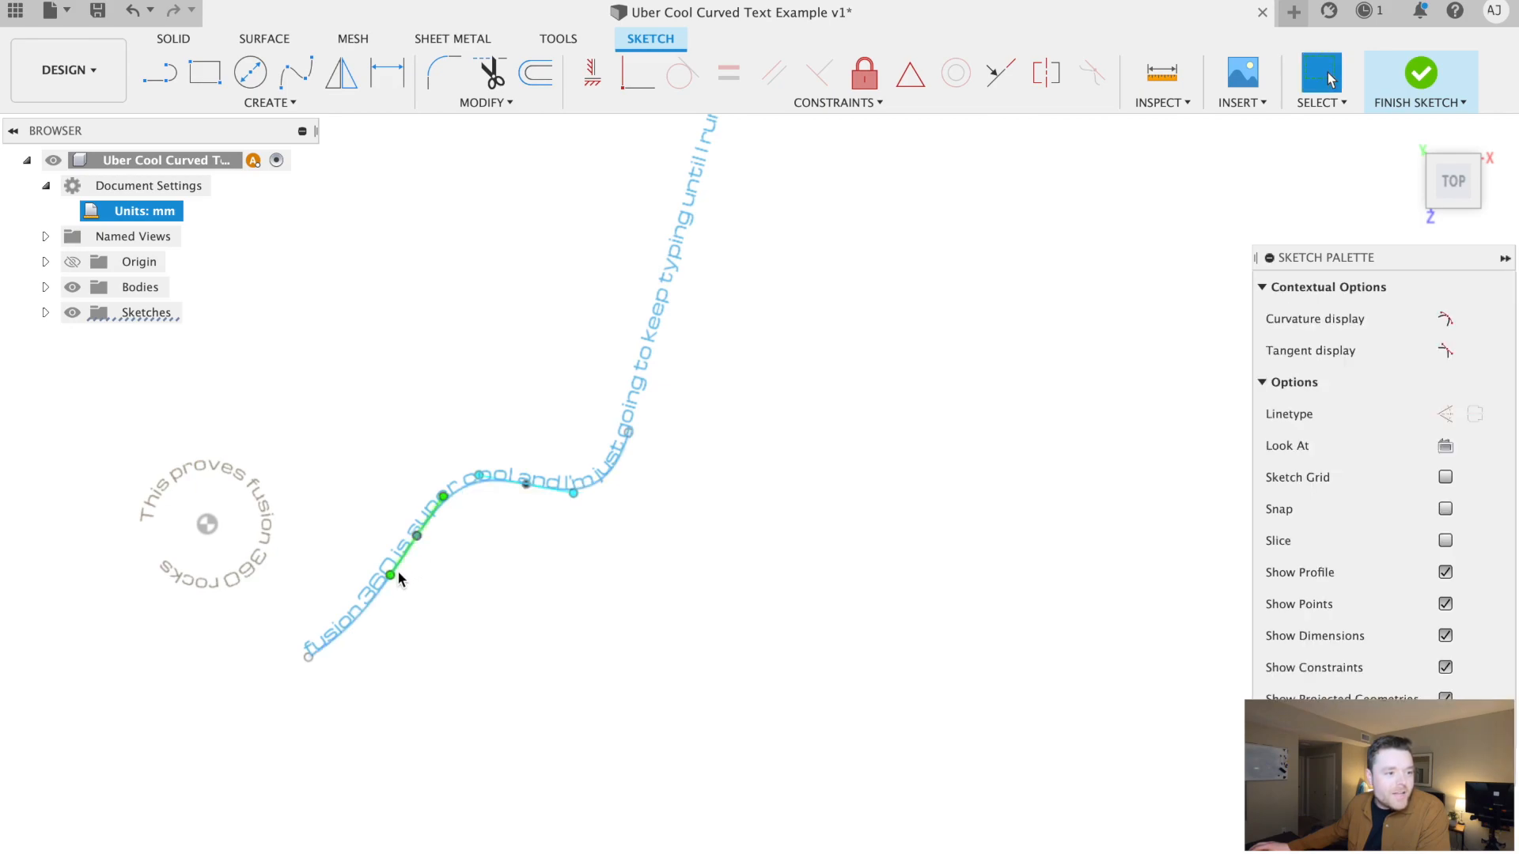
left_click_drag(403, 579, 489, 550)
mouse_move(570, 489)
left_mouse_down()
mouse_move(586, 467)
mouse_move(574, 467)
left_mouse_up()
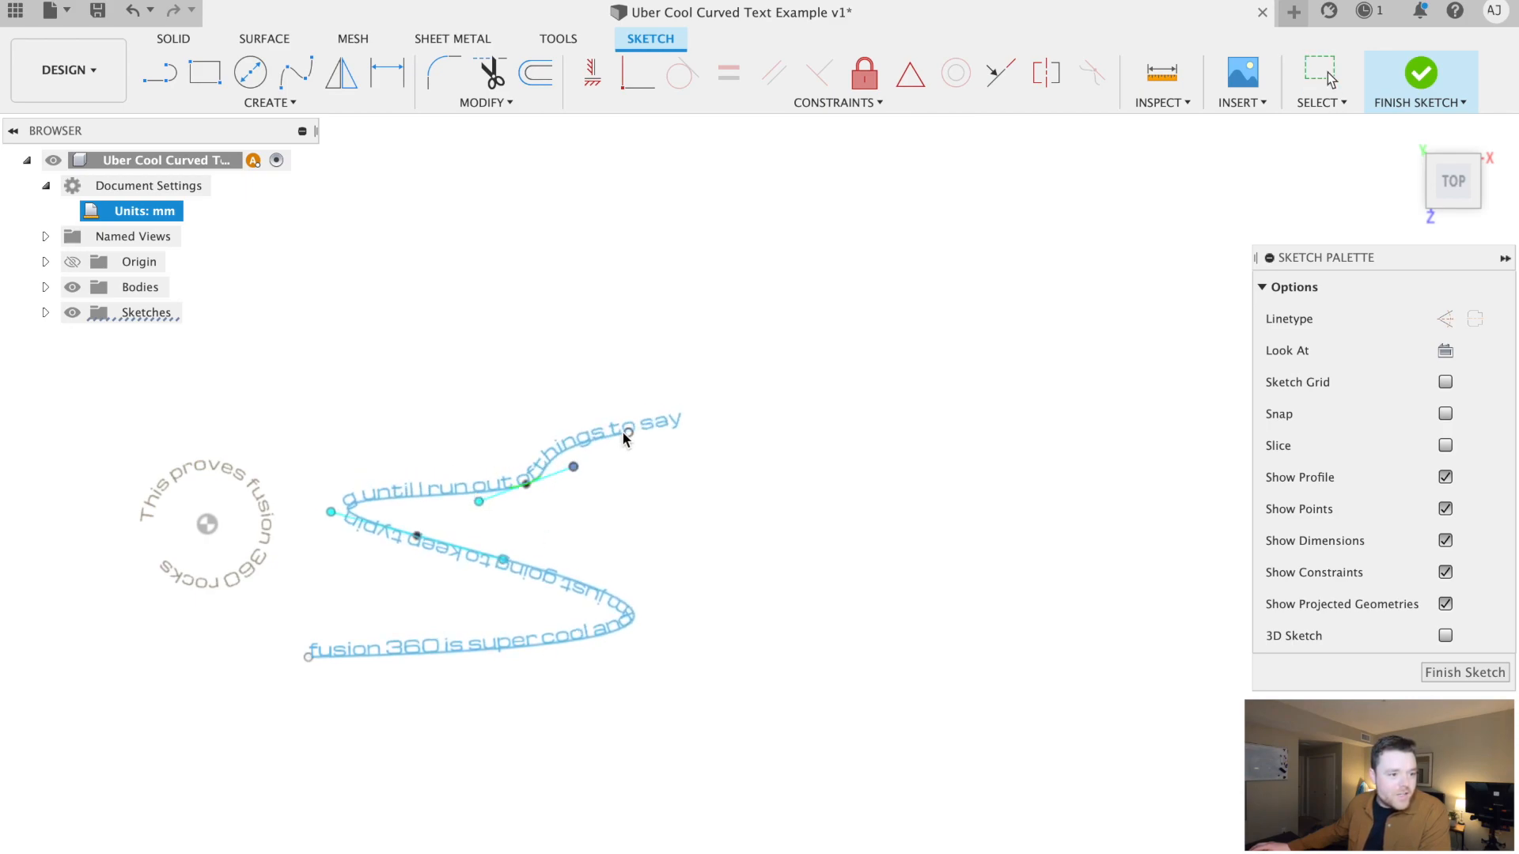
Extend the spline's upper end point outward and bend the middle of the curve until it crosses itself
left_click_drag(717, 427, 981, 315)
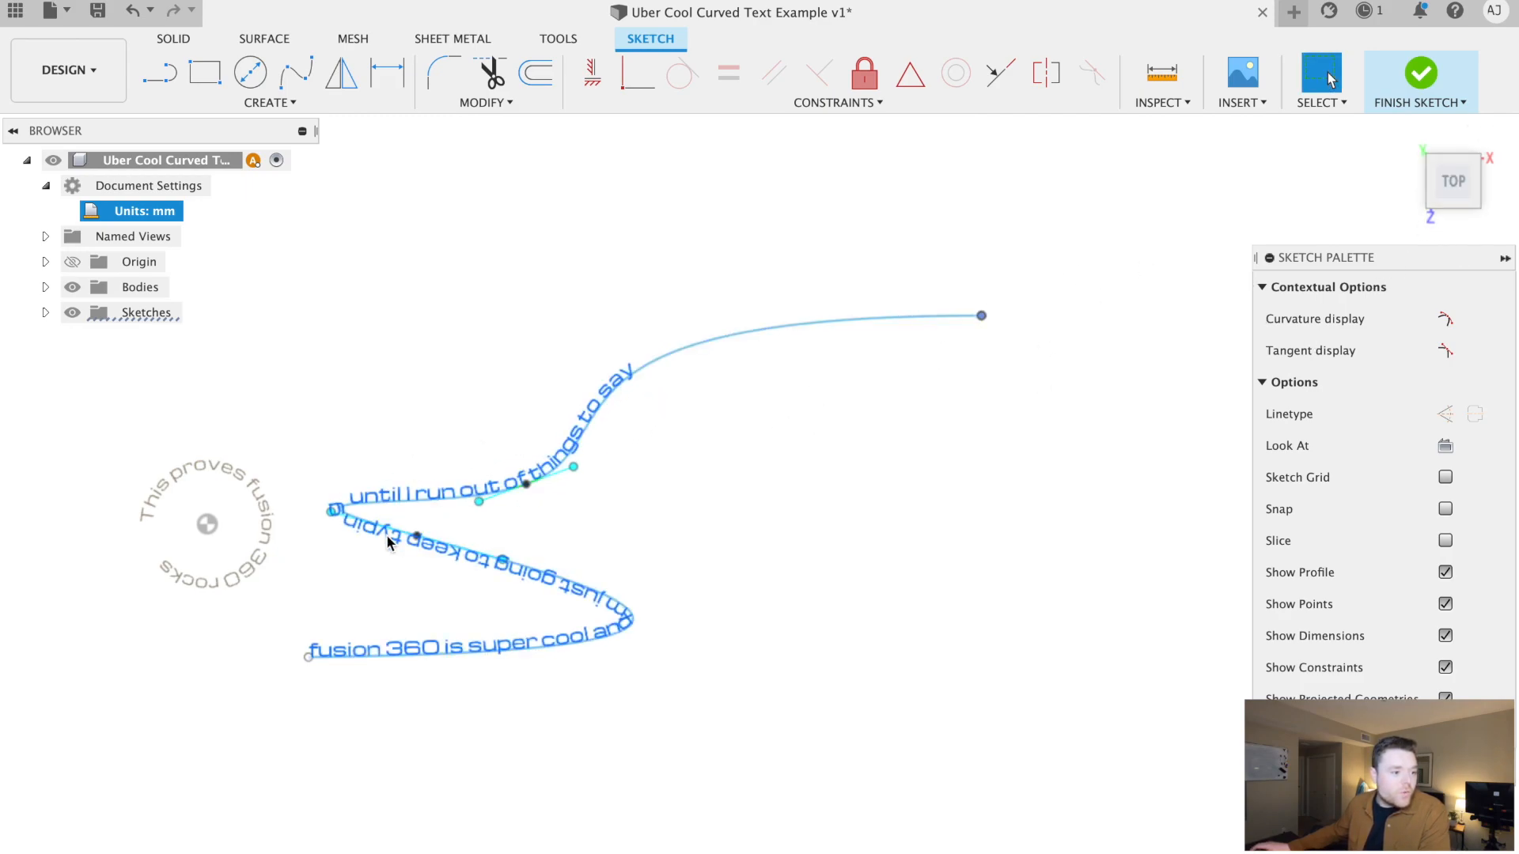
scroll(329, 511, "up", 3)
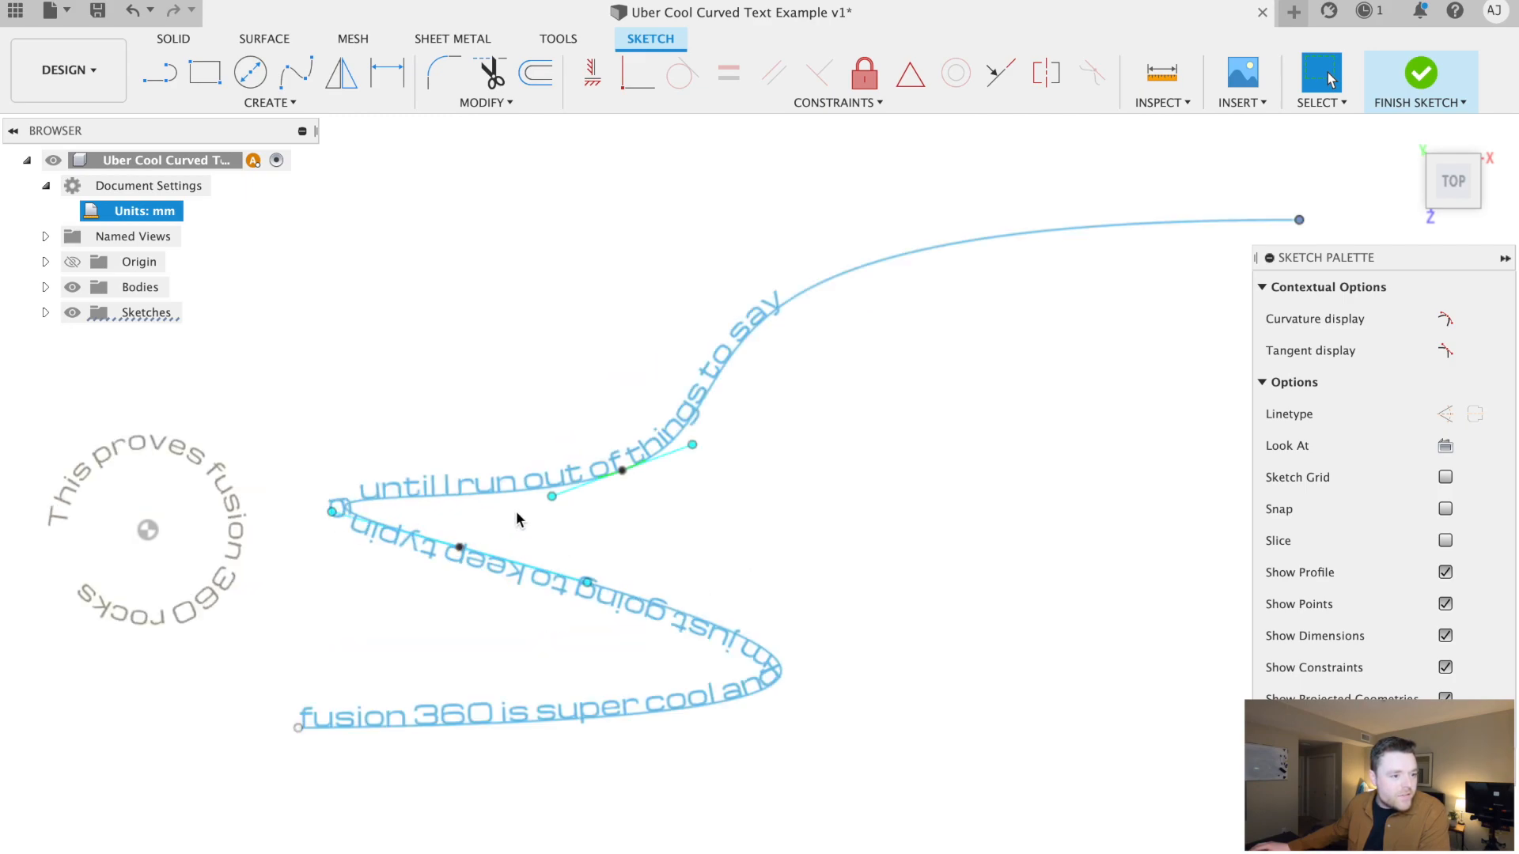
left_click_drag(623, 473, 608, 594)
mouse_move(1005, 638)
left_mouse_down()
mouse_move(629, 664)
mouse_move(990, 540)
mouse_move(978, 544)
left_mouse_up()
Finish the sketch and set up a 5 mm one-sided extrusion of the spline text as a new body
scroll(630, 664, "up", 3)
scroll(630, 663, "up", 2)
key("Return")
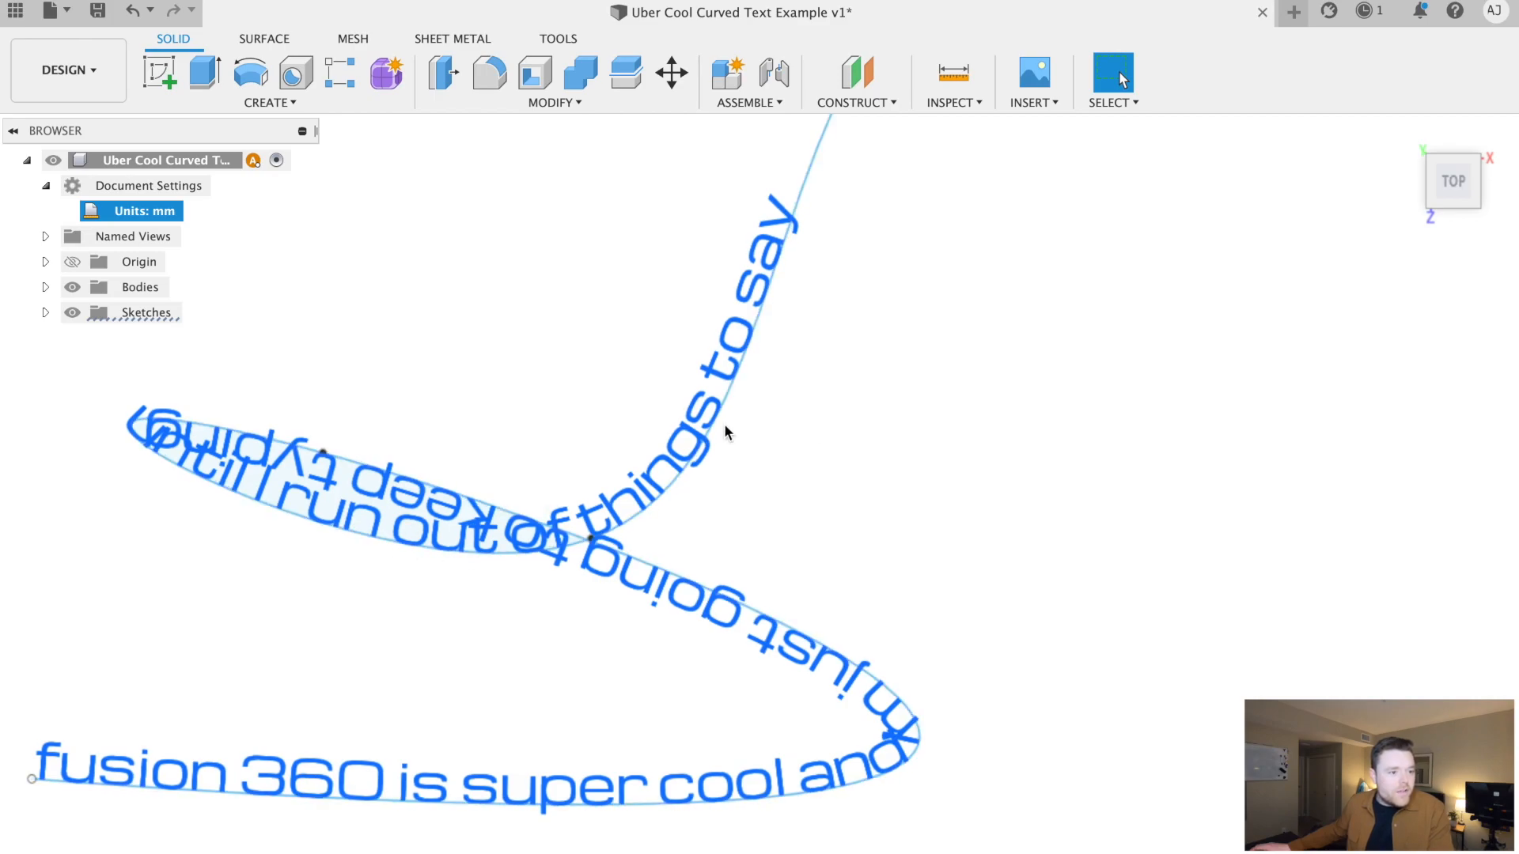
middle_click_drag(701, 553, 1013, 434)
scroll(673, 473, "up", 3)
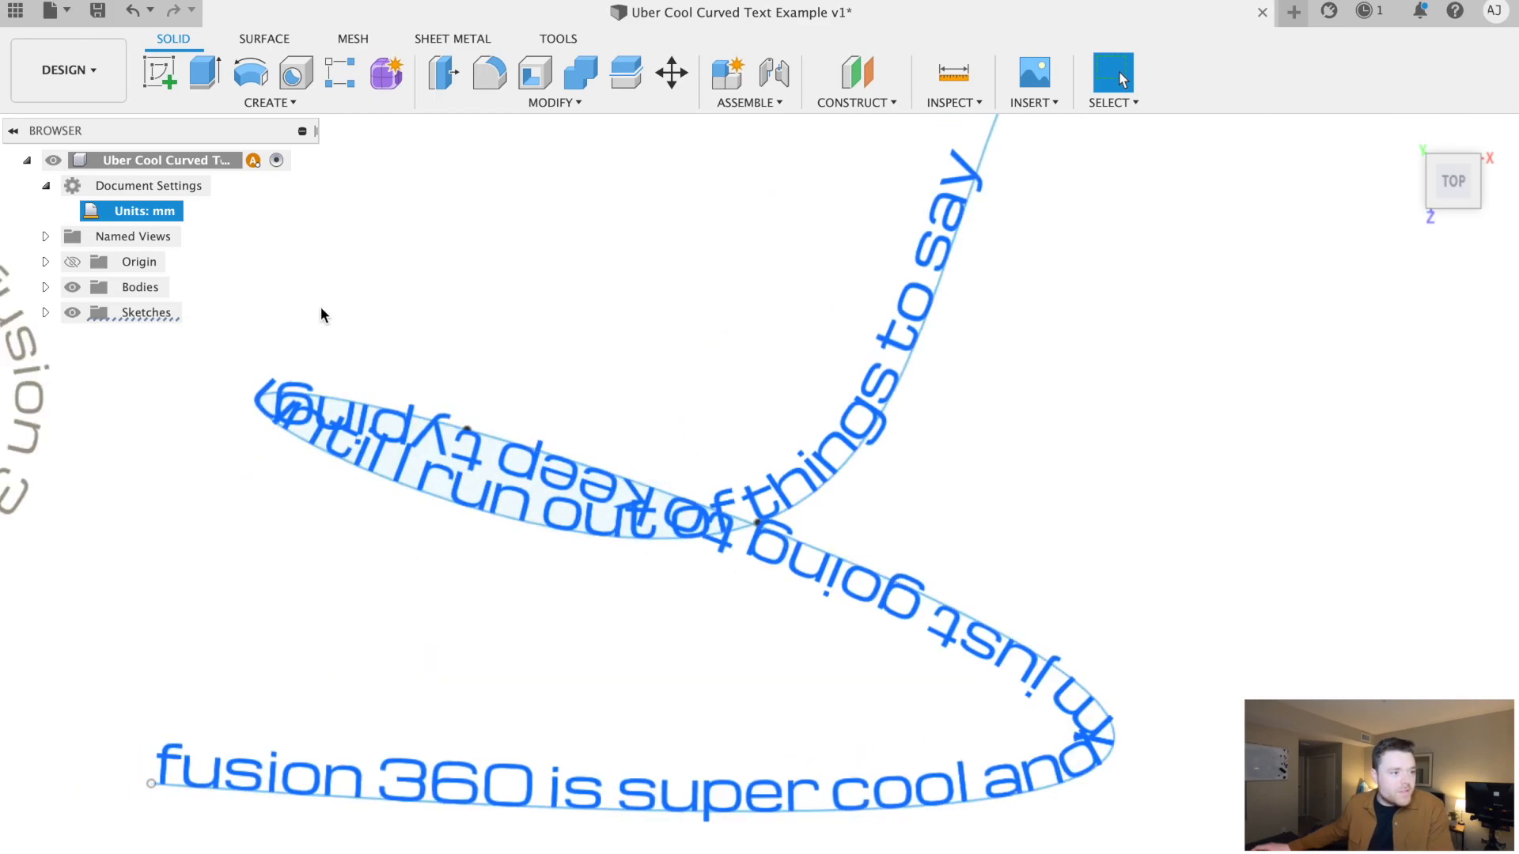
left_click(204, 72)
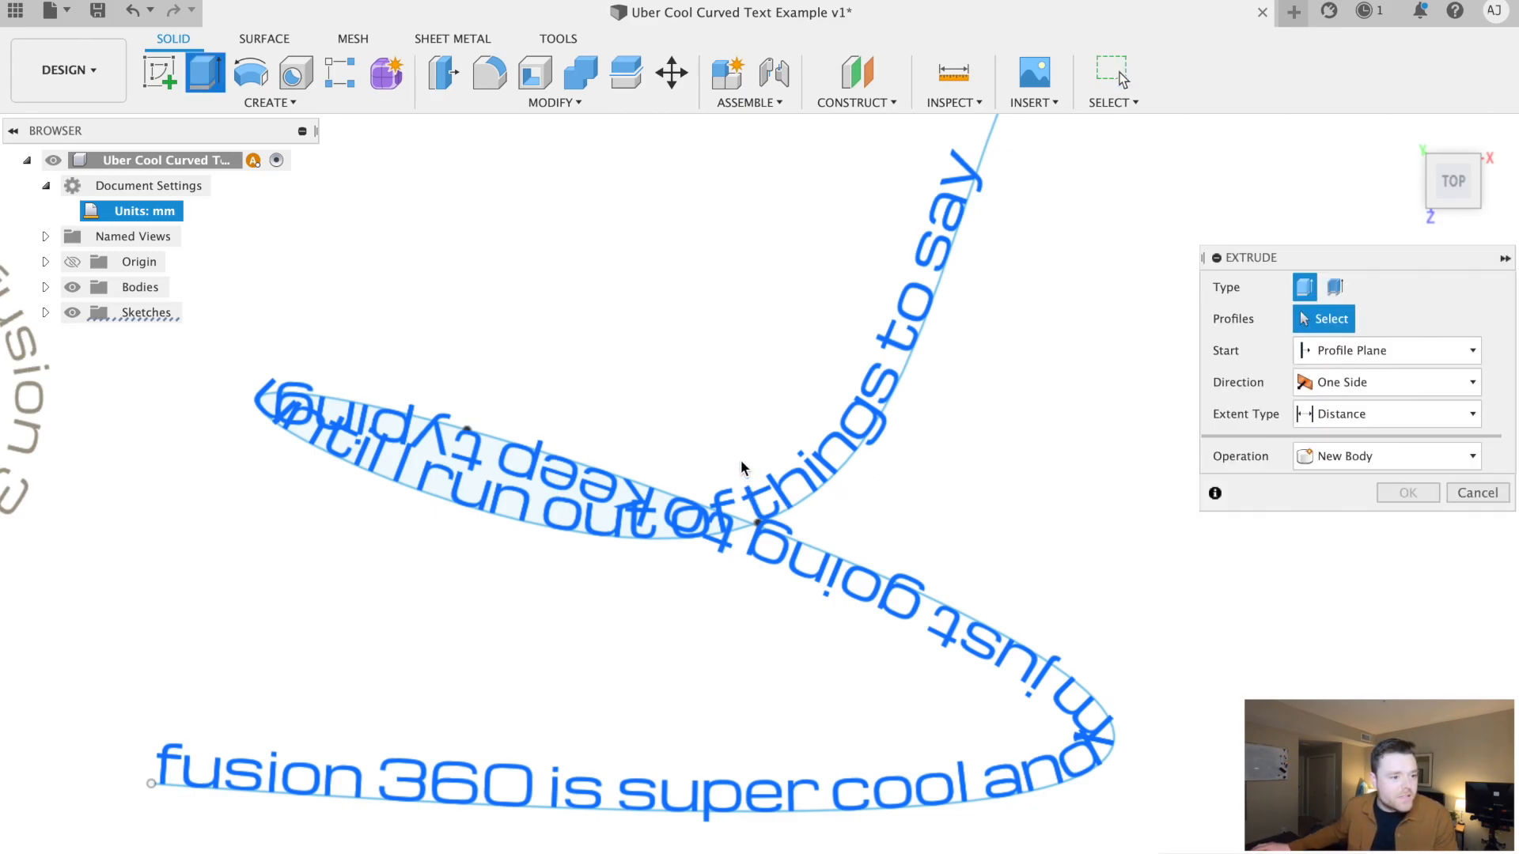
left_click(814, 431)
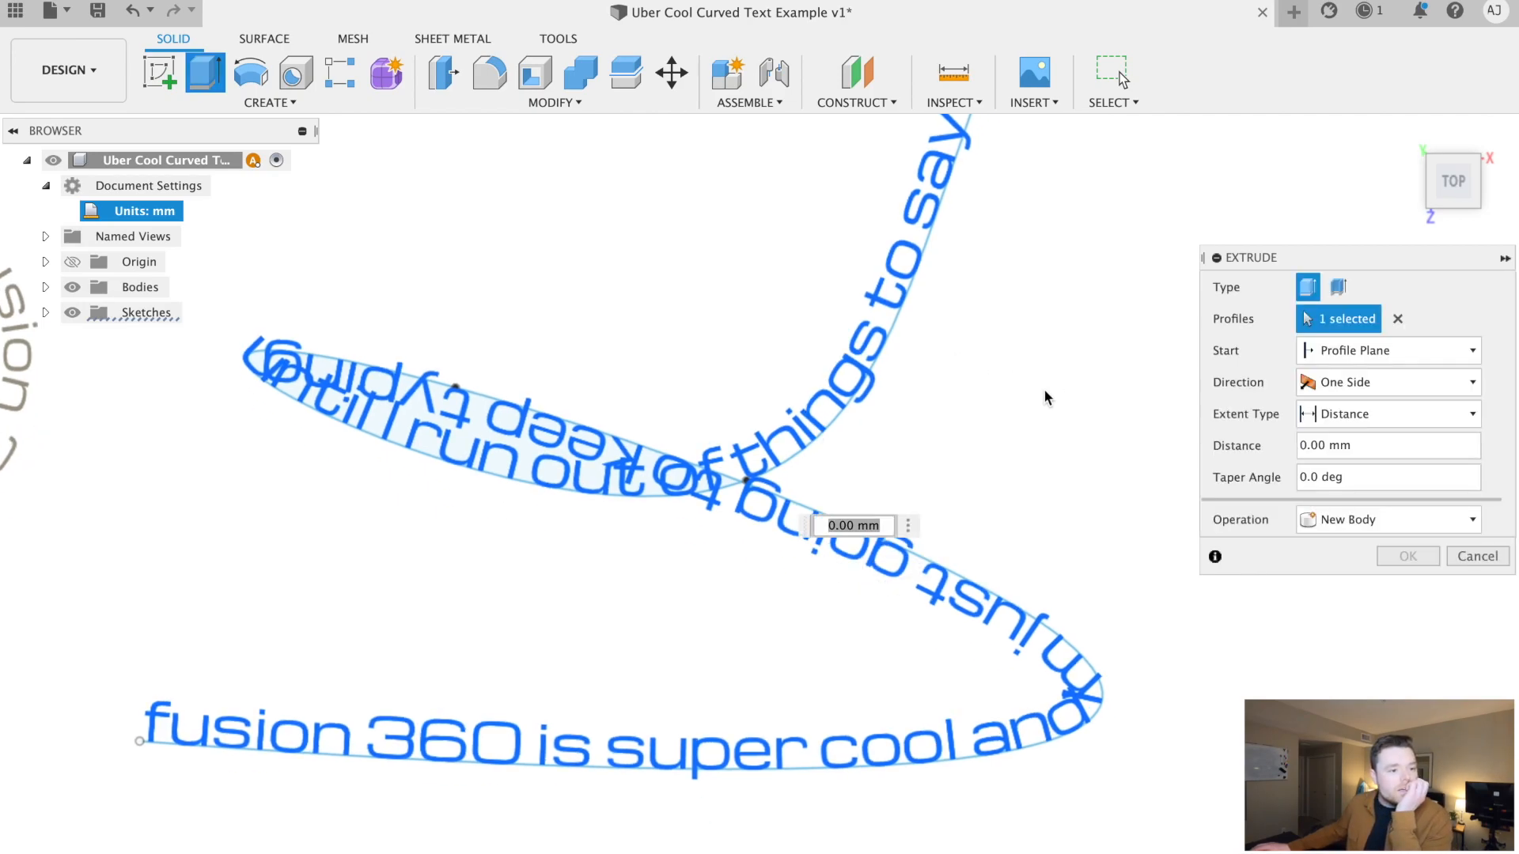
middle_click_drag(974, 443, 905, 373)
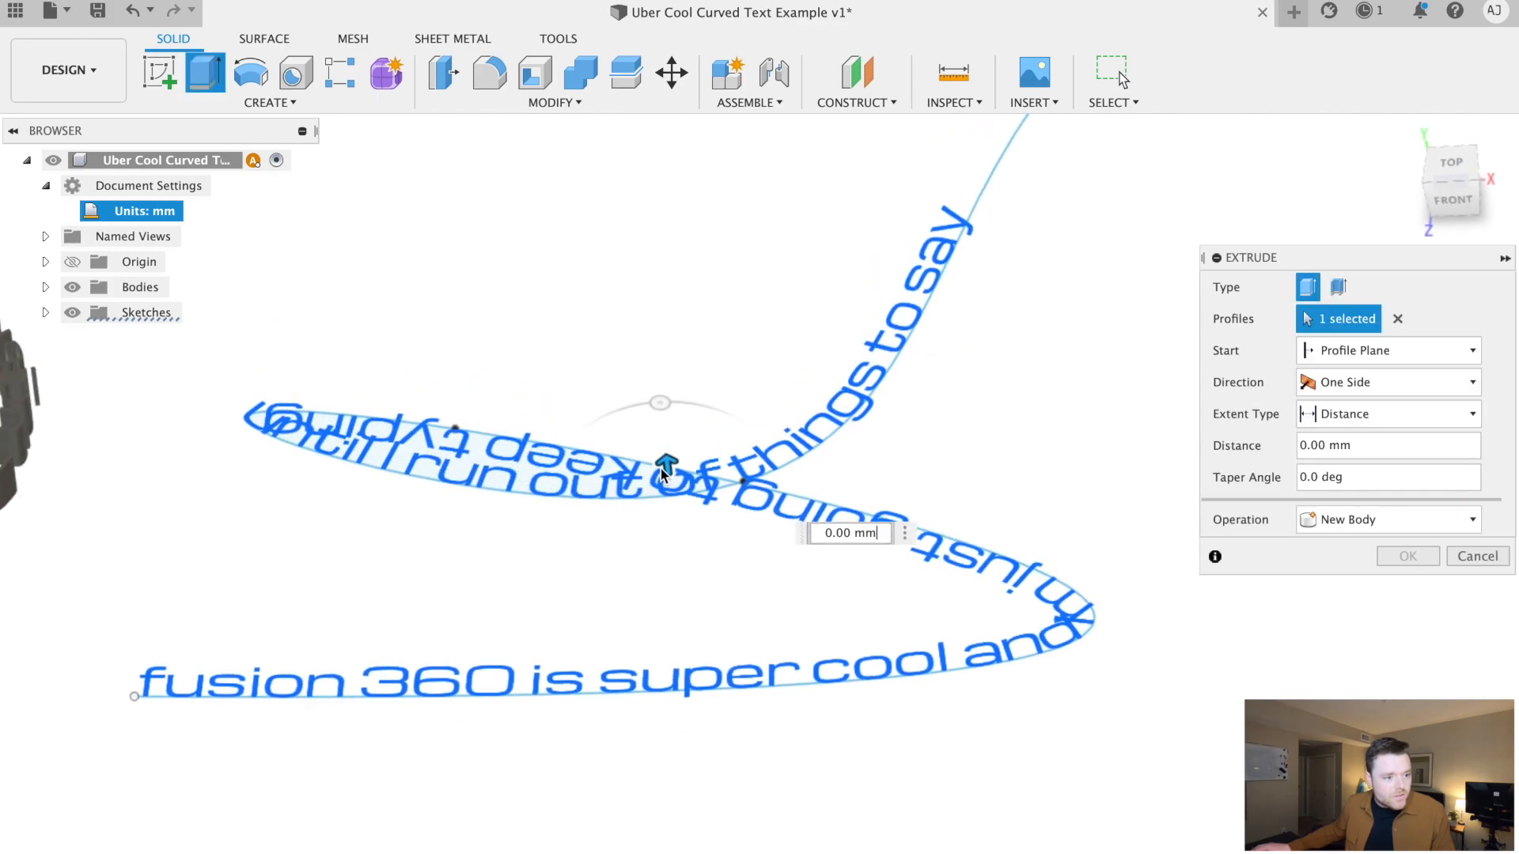
left_click_drag(662, 465, 658, 451)
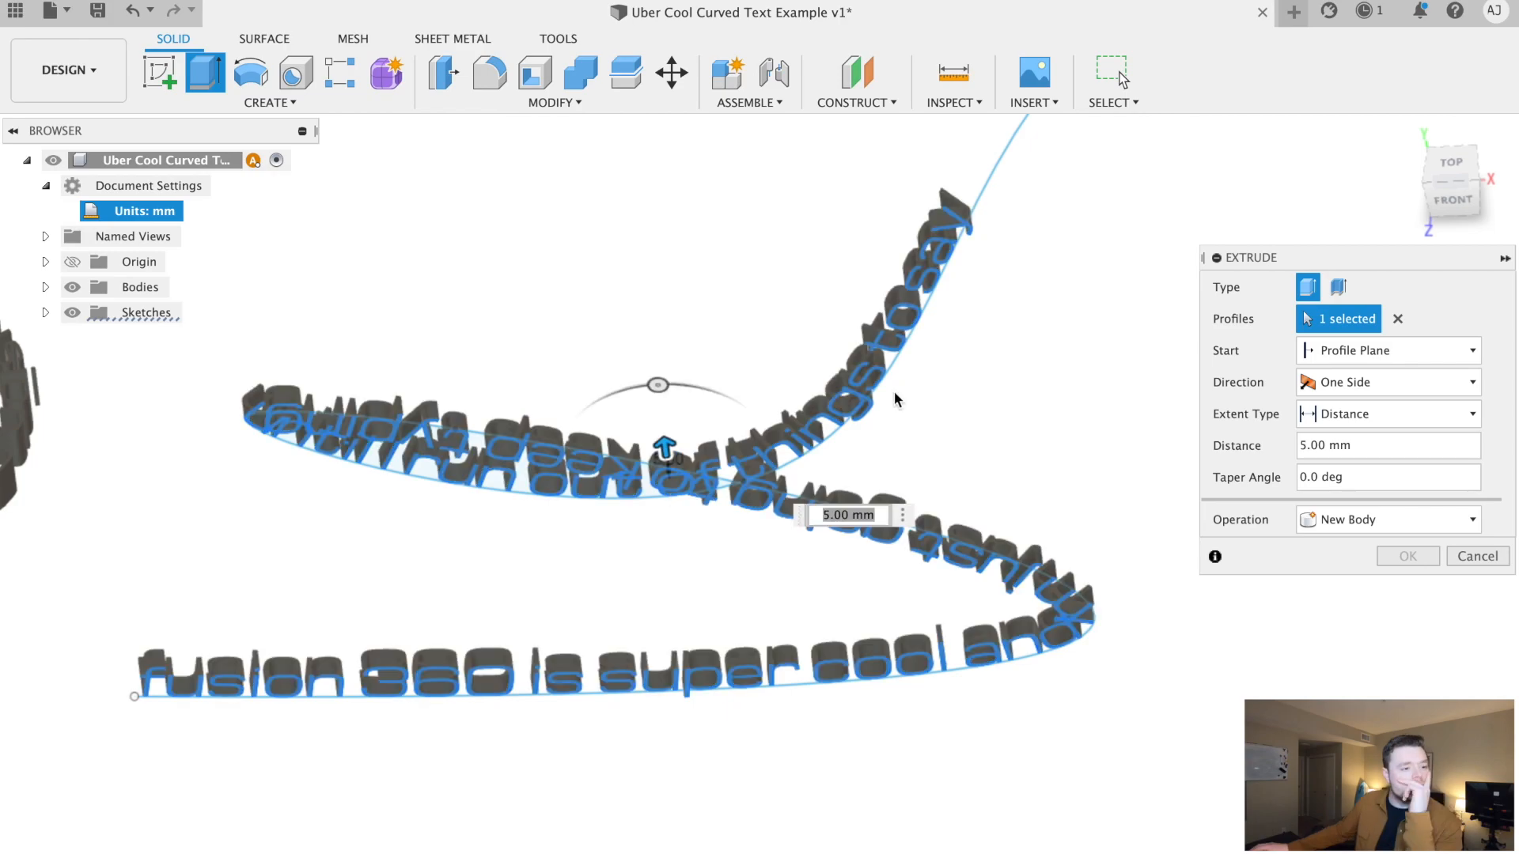
Inspect the extrusion preview where the spline letters overlap, and accept the extrusion
middle_click_drag(807, 787, 806, 763, "shift")
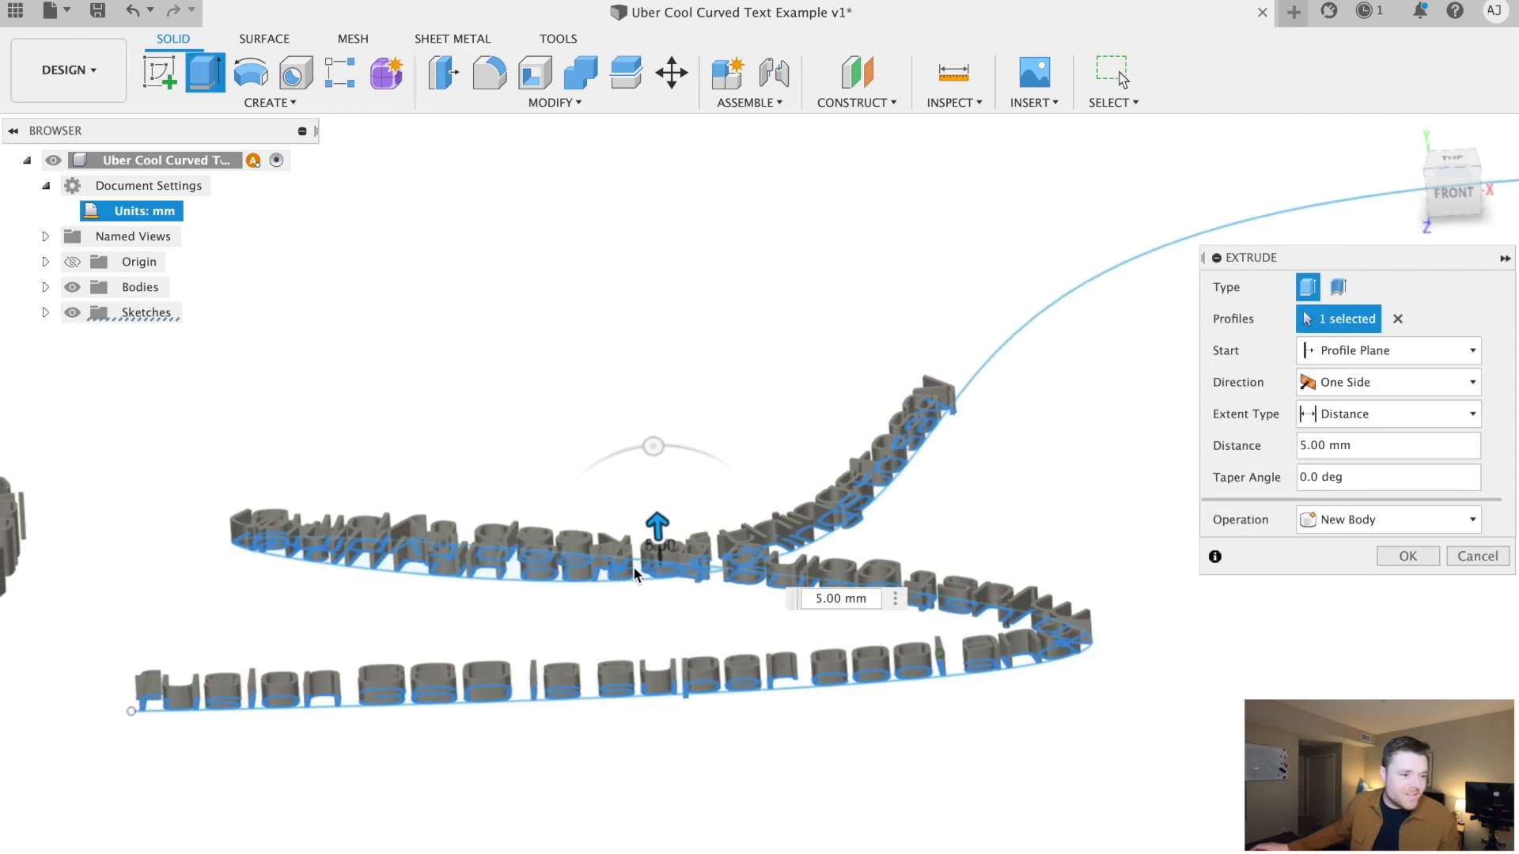
scroll(632, 566, "up", 2)
scroll(633, 567, "up", 1)
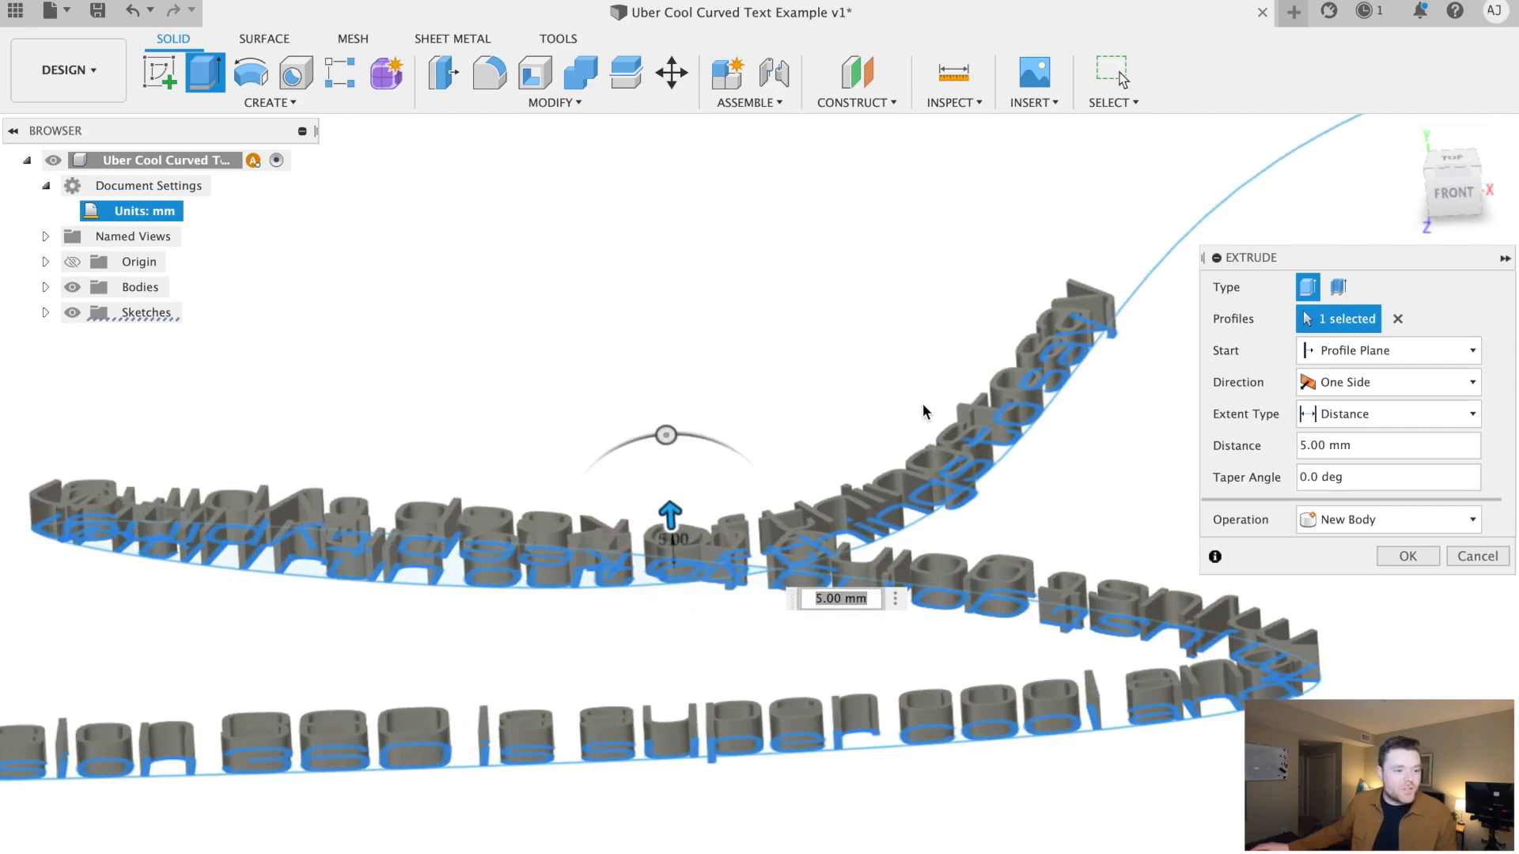
scroll(981, 467, "down", 2)
middle_click_drag(736, 530, 922, 699, "shift")
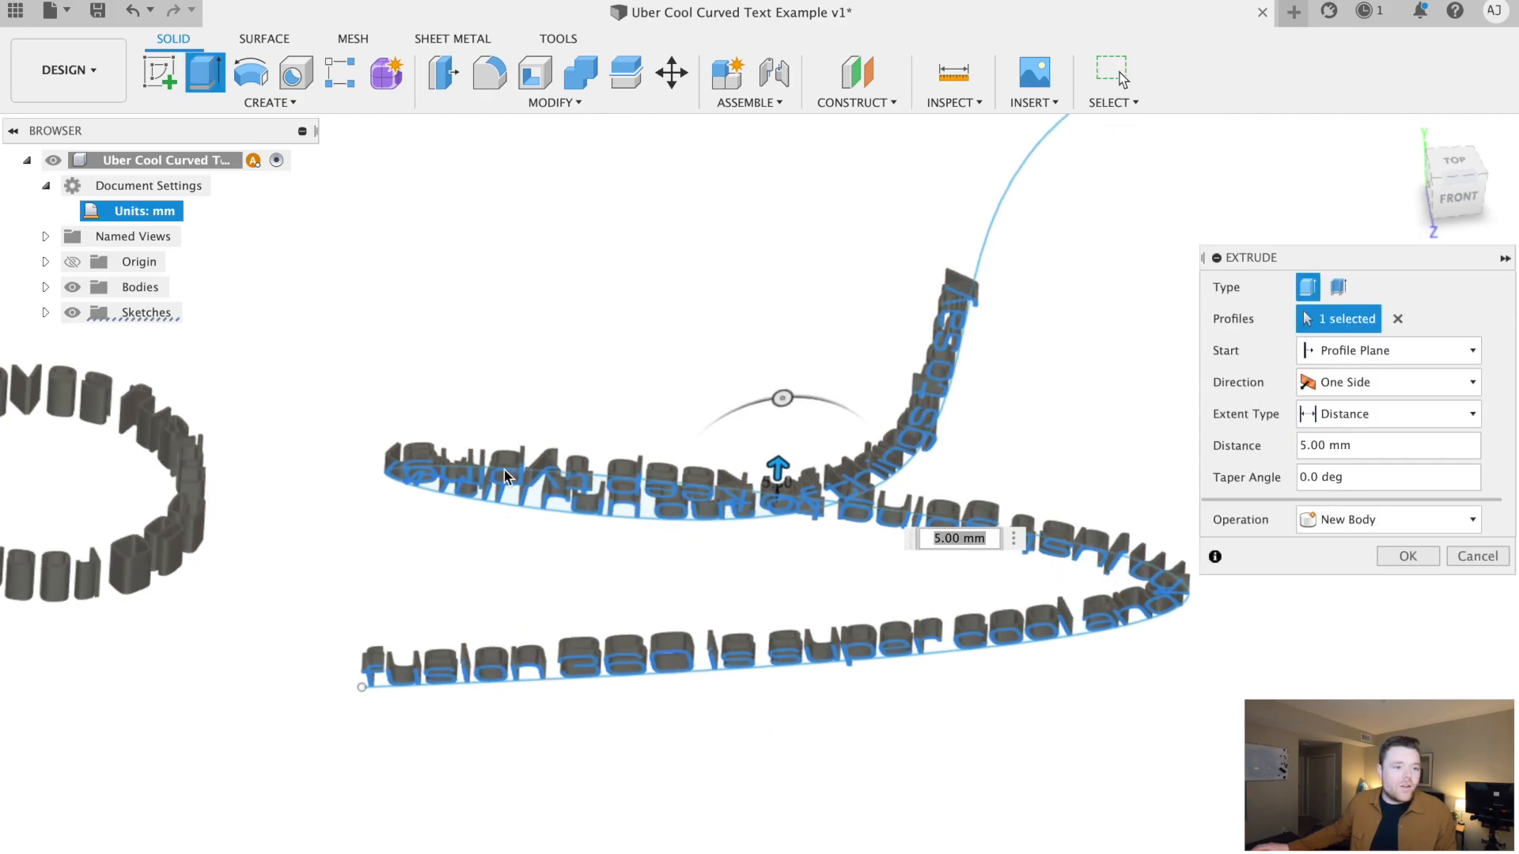
scroll(779, 495, "up", 5)
middle_click_drag(738, 527, 739, 542, "shift")
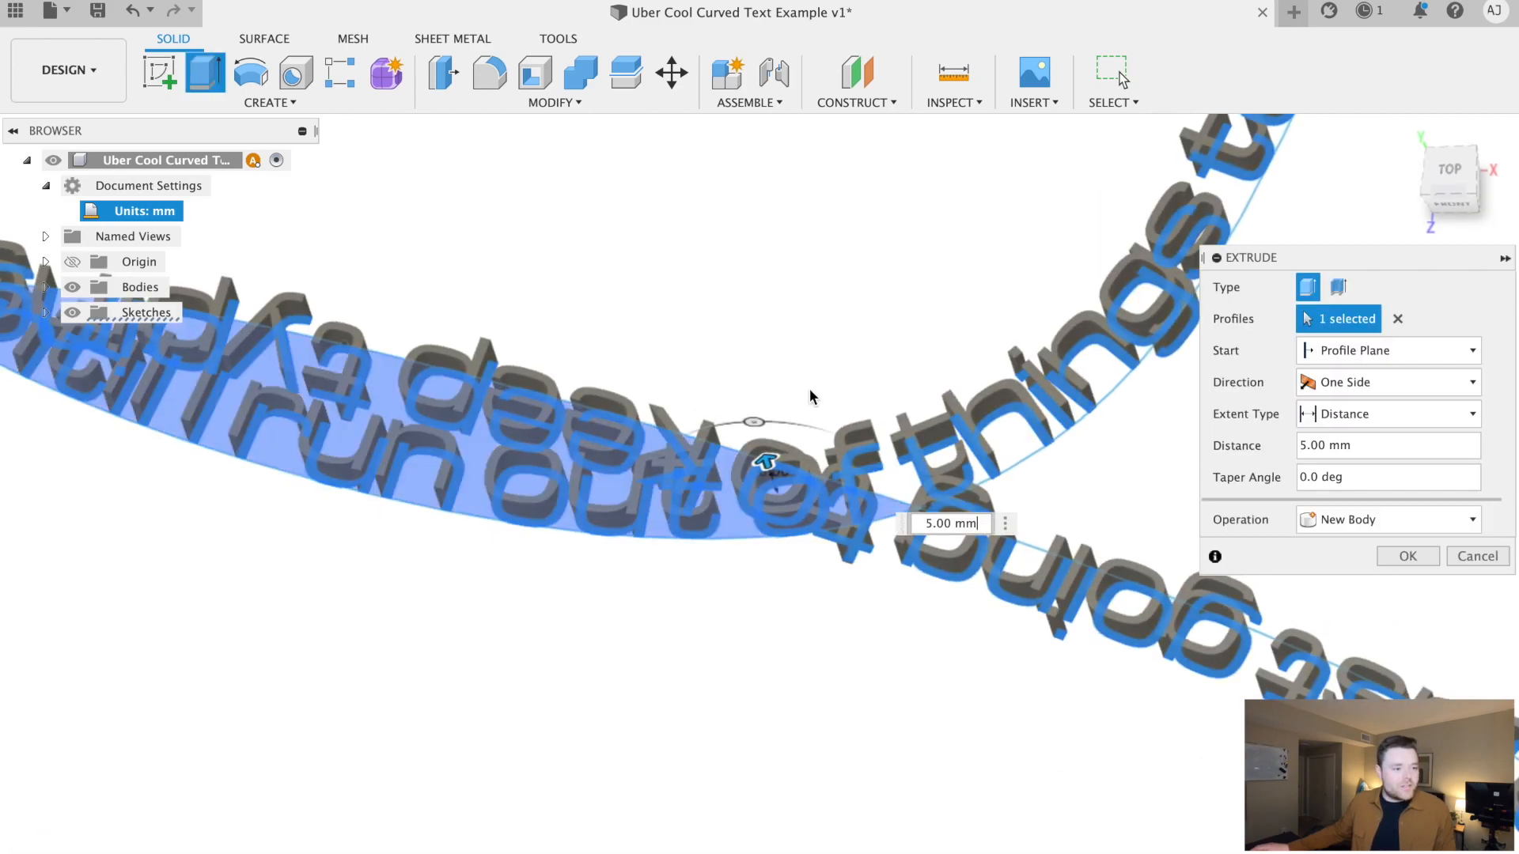
scroll(815, 419, "down", 5)
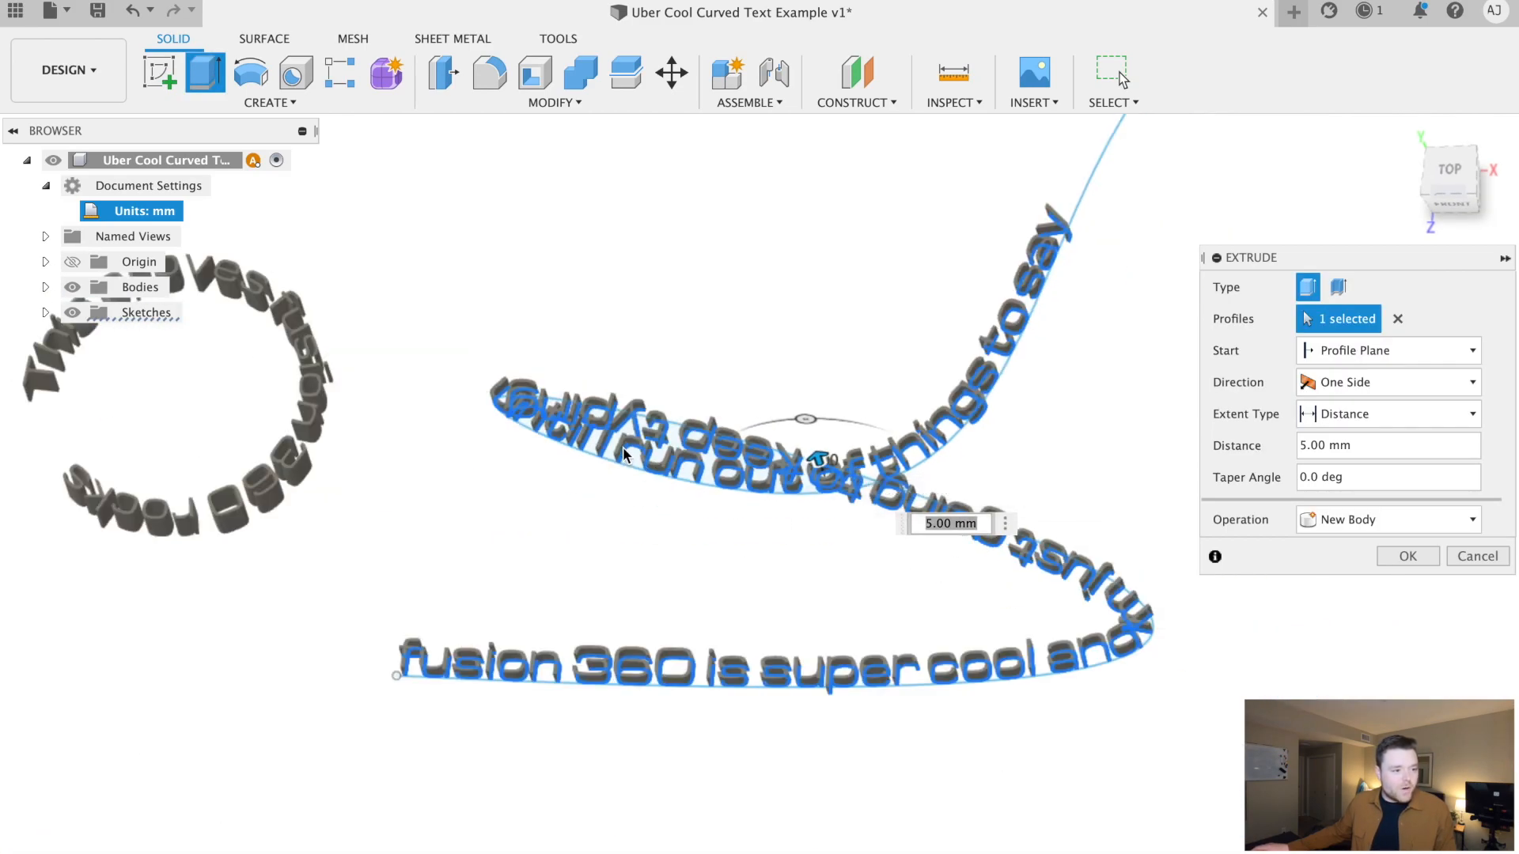
scroll(624, 455, "up", 3)
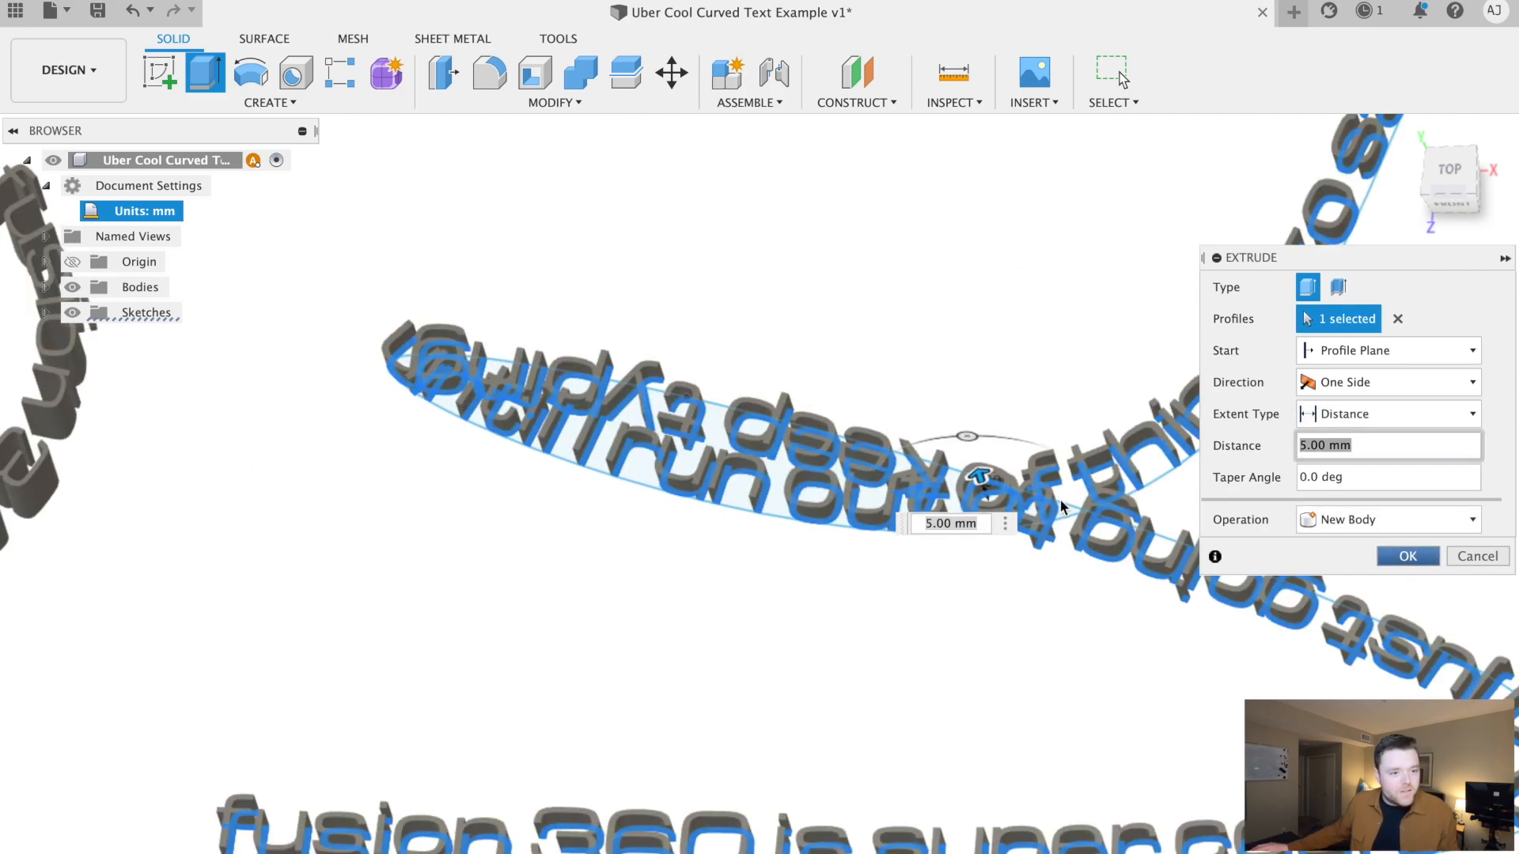
key("Return")
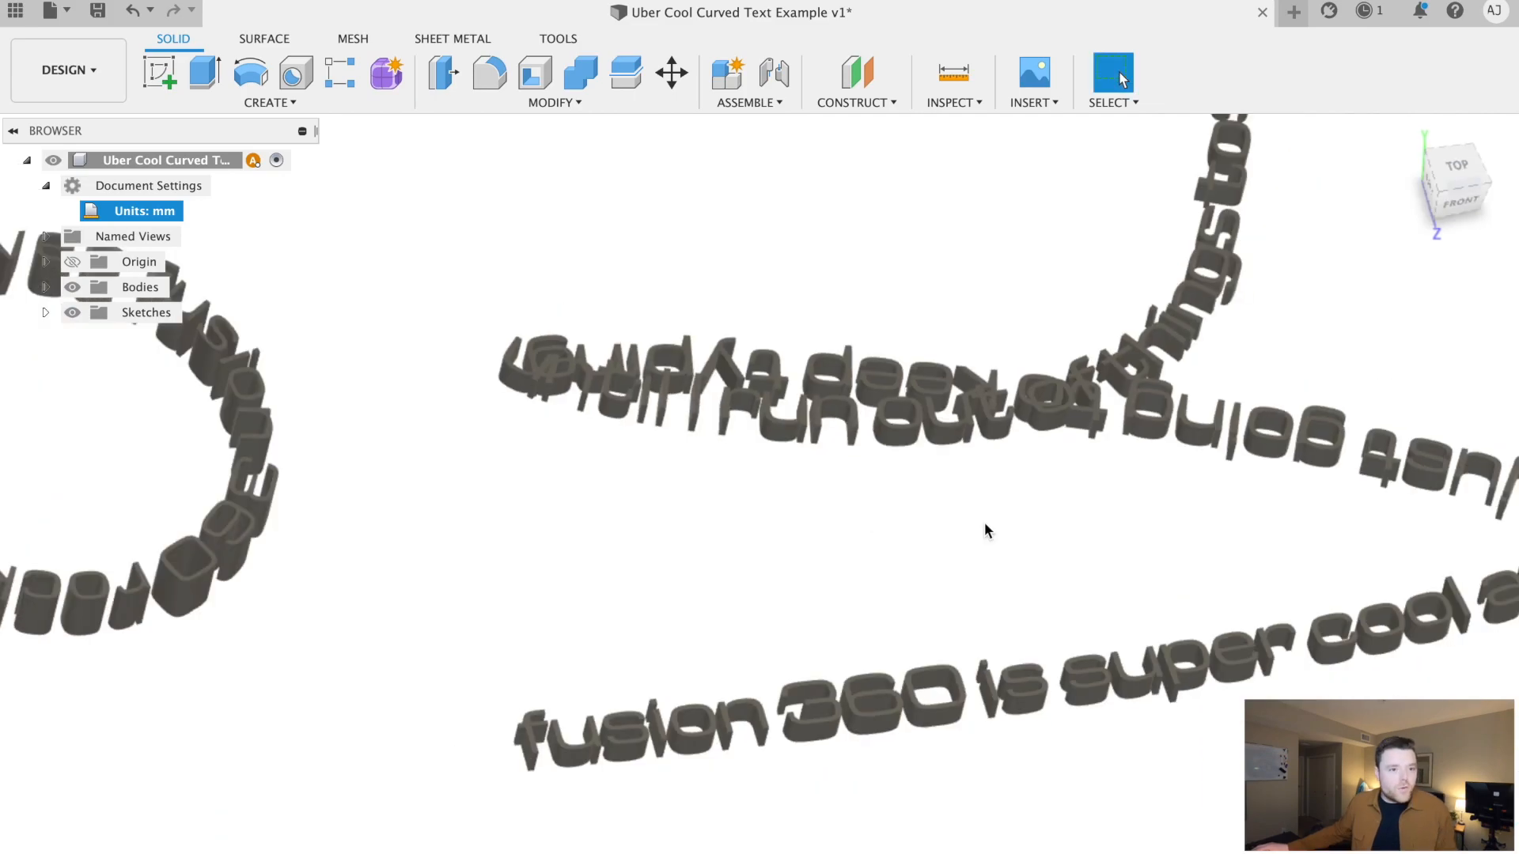
scroll(984, 528, "down", 4)
Create a new empty design and start a sketch on its horizontal origin plane
left_click(1294, 11)
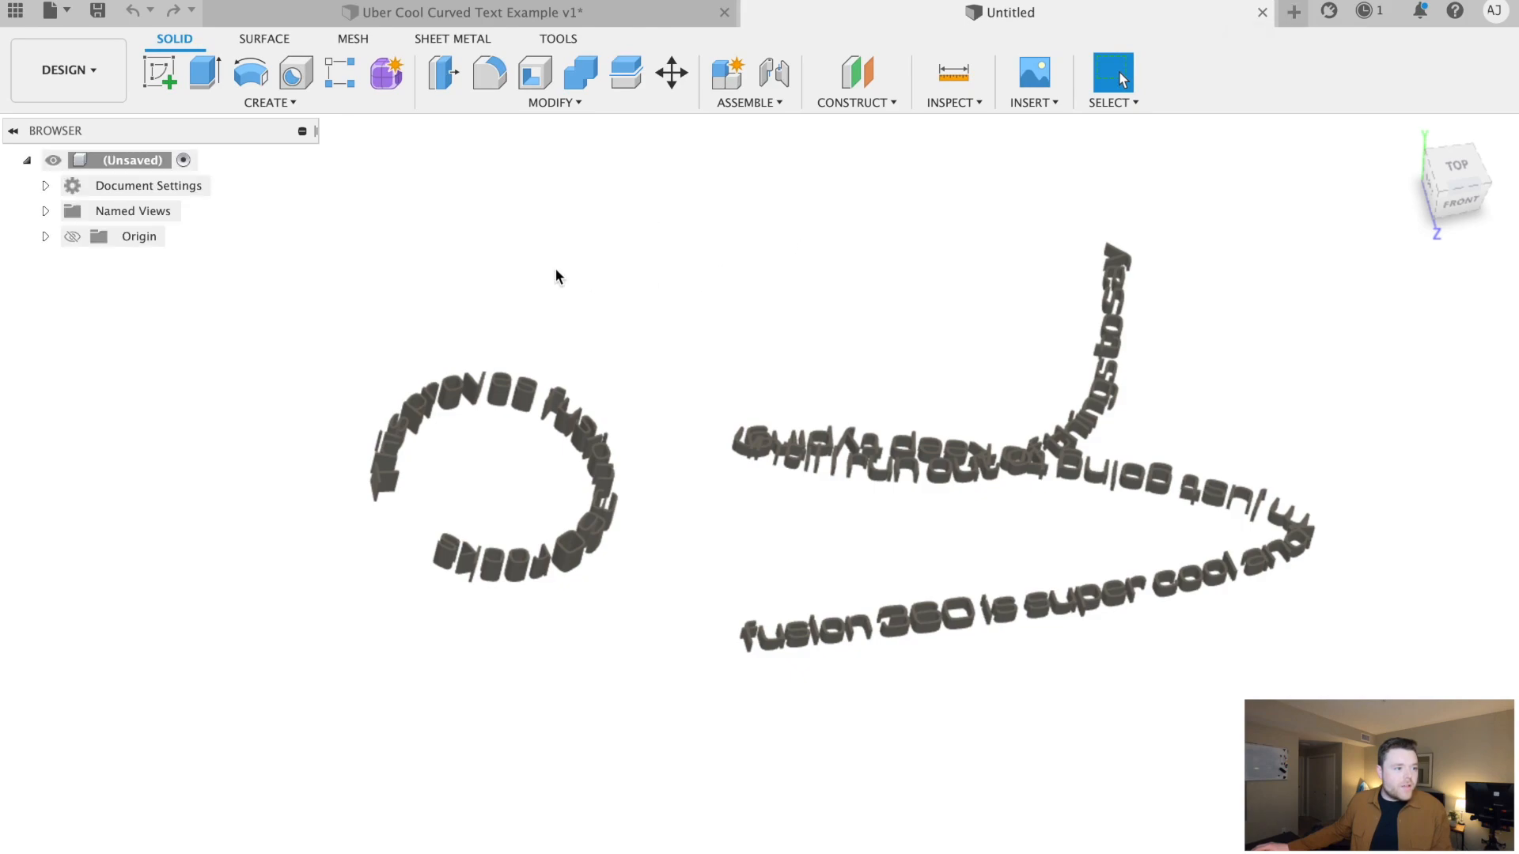
left_click(158, 70)
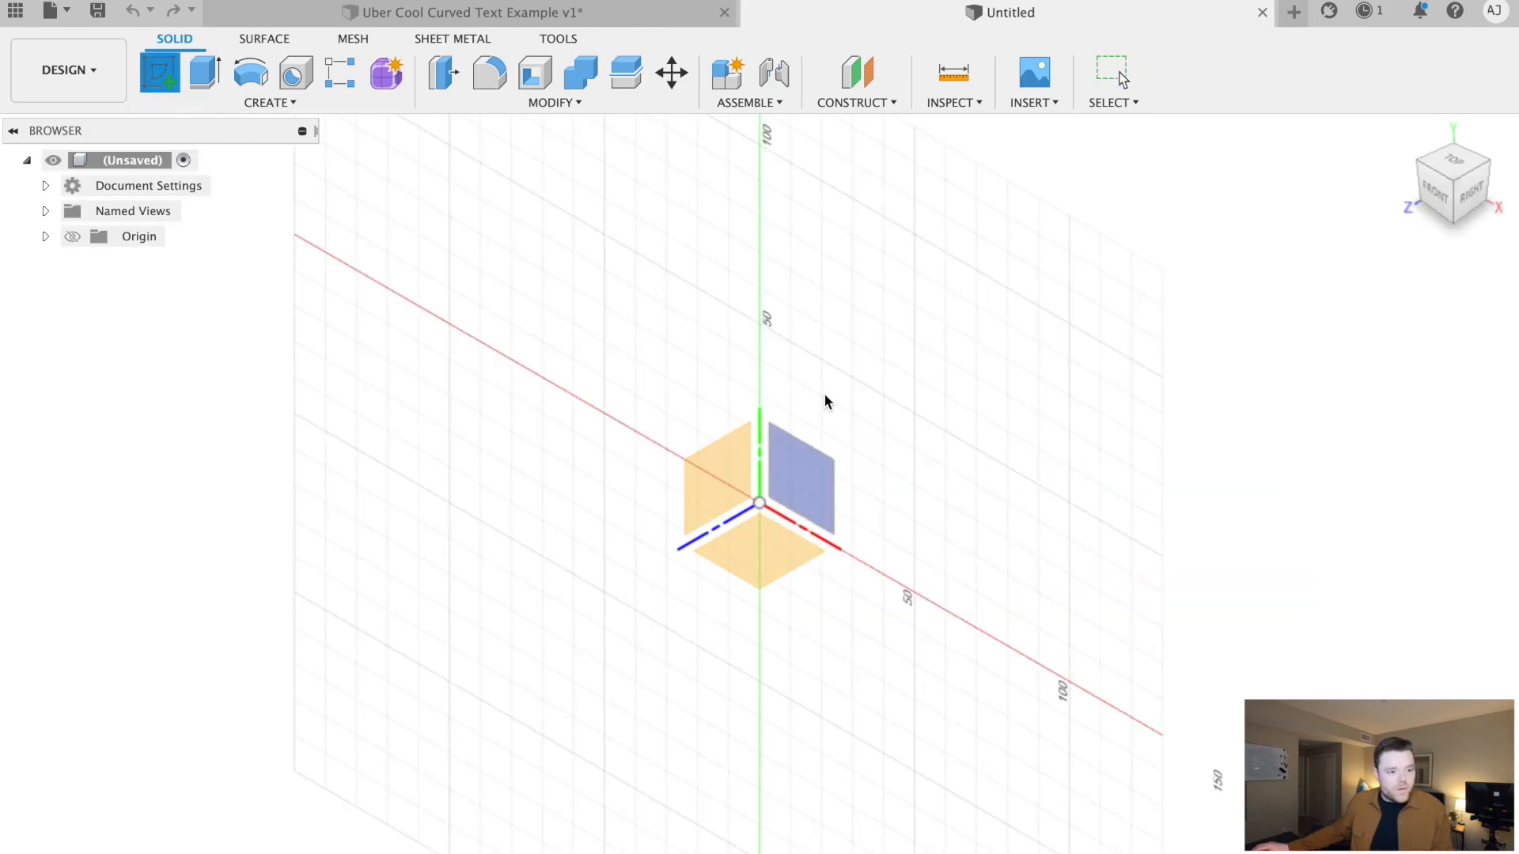
left_click(750, 562)
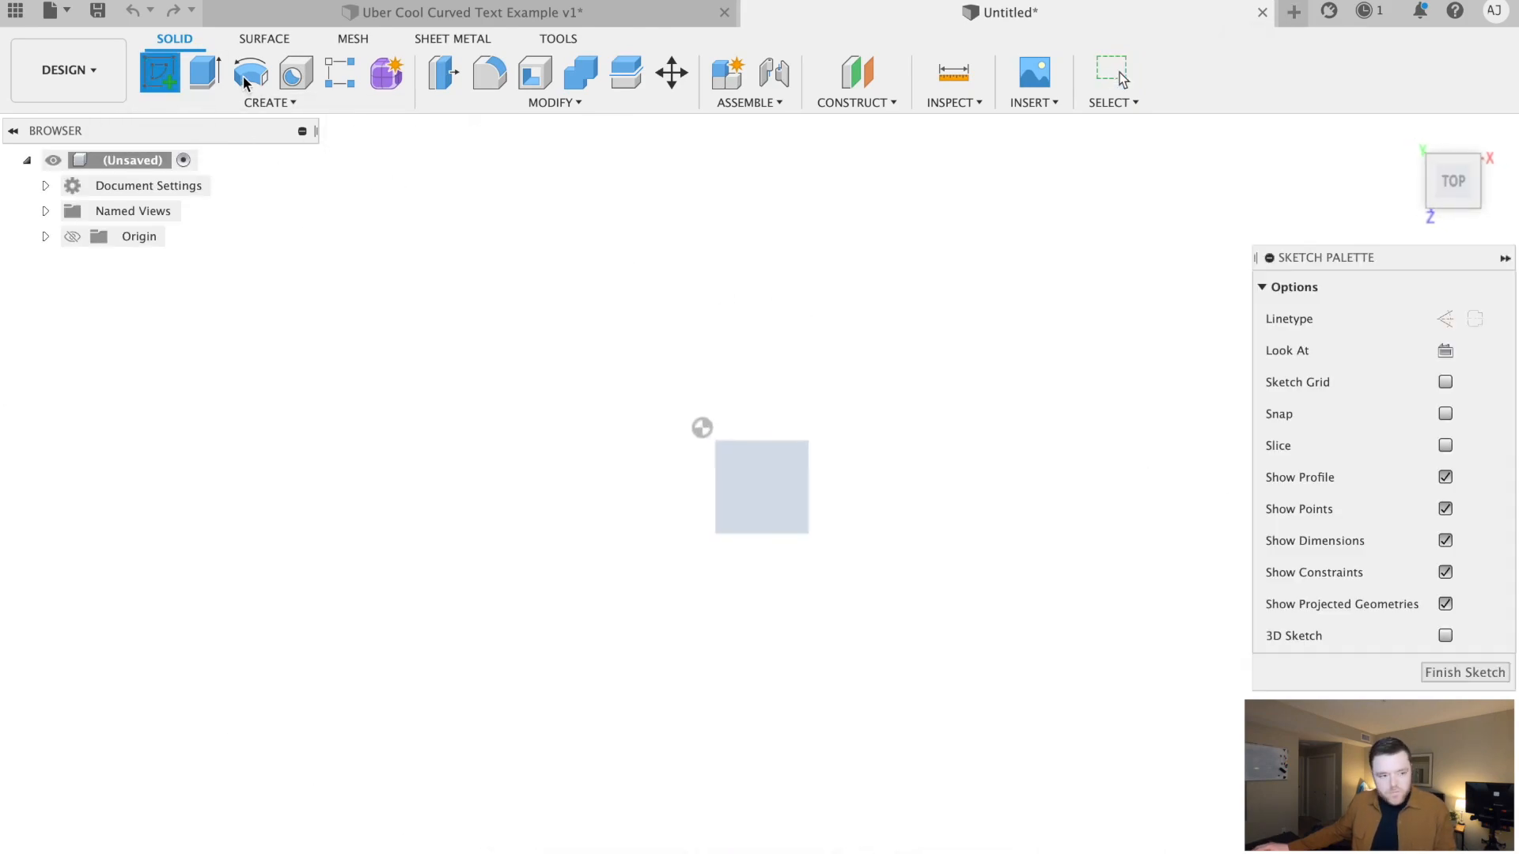
Sketch a center-diameter circle about 131 mm across, centred on the origin
left_click(245, 79)
left_click(704, 430)
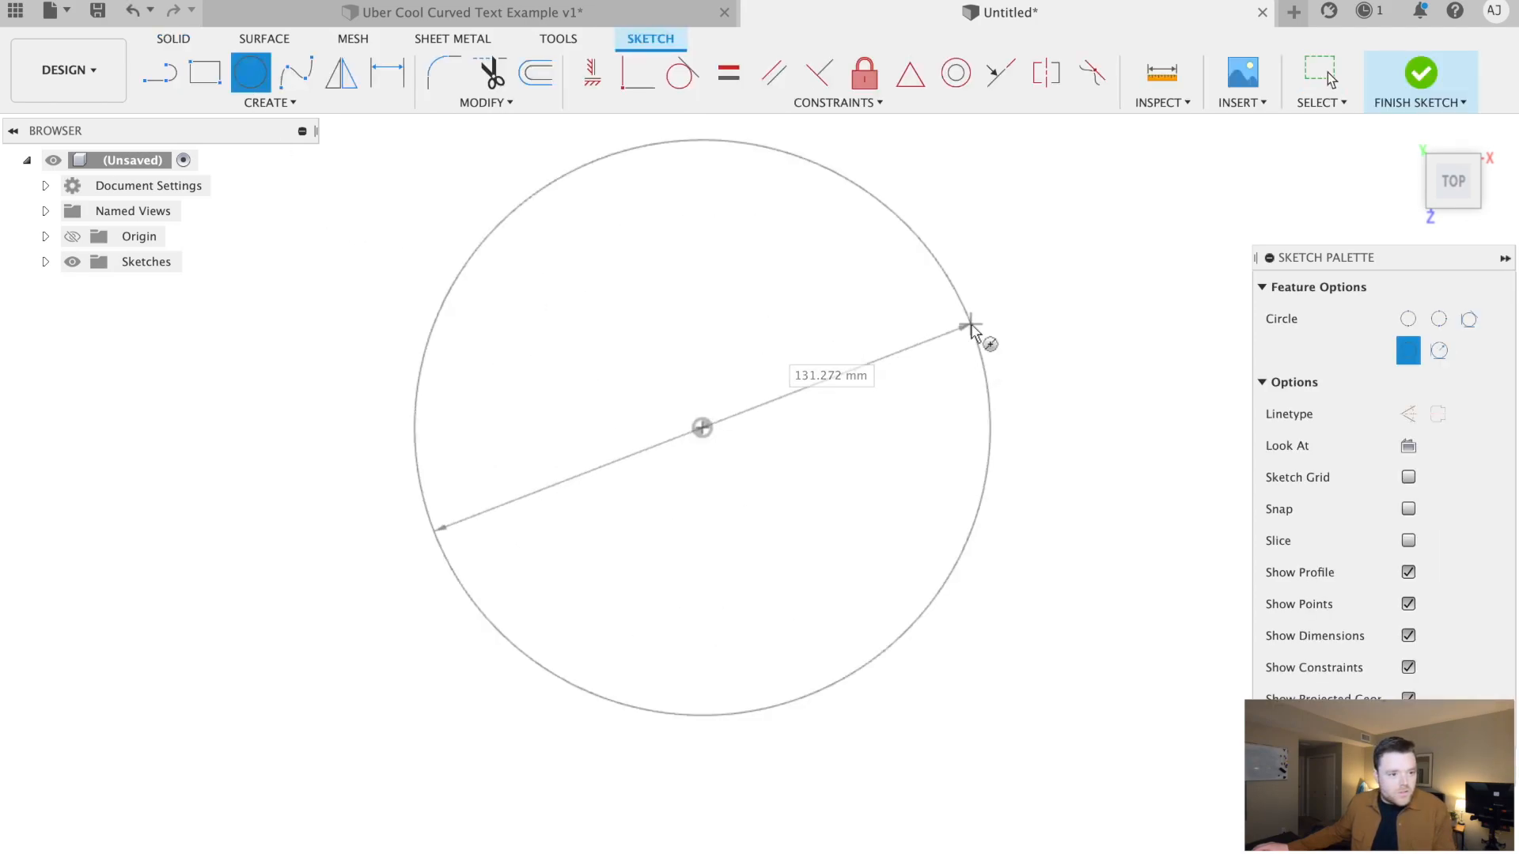
left_click(970, 324)
key("Escape")
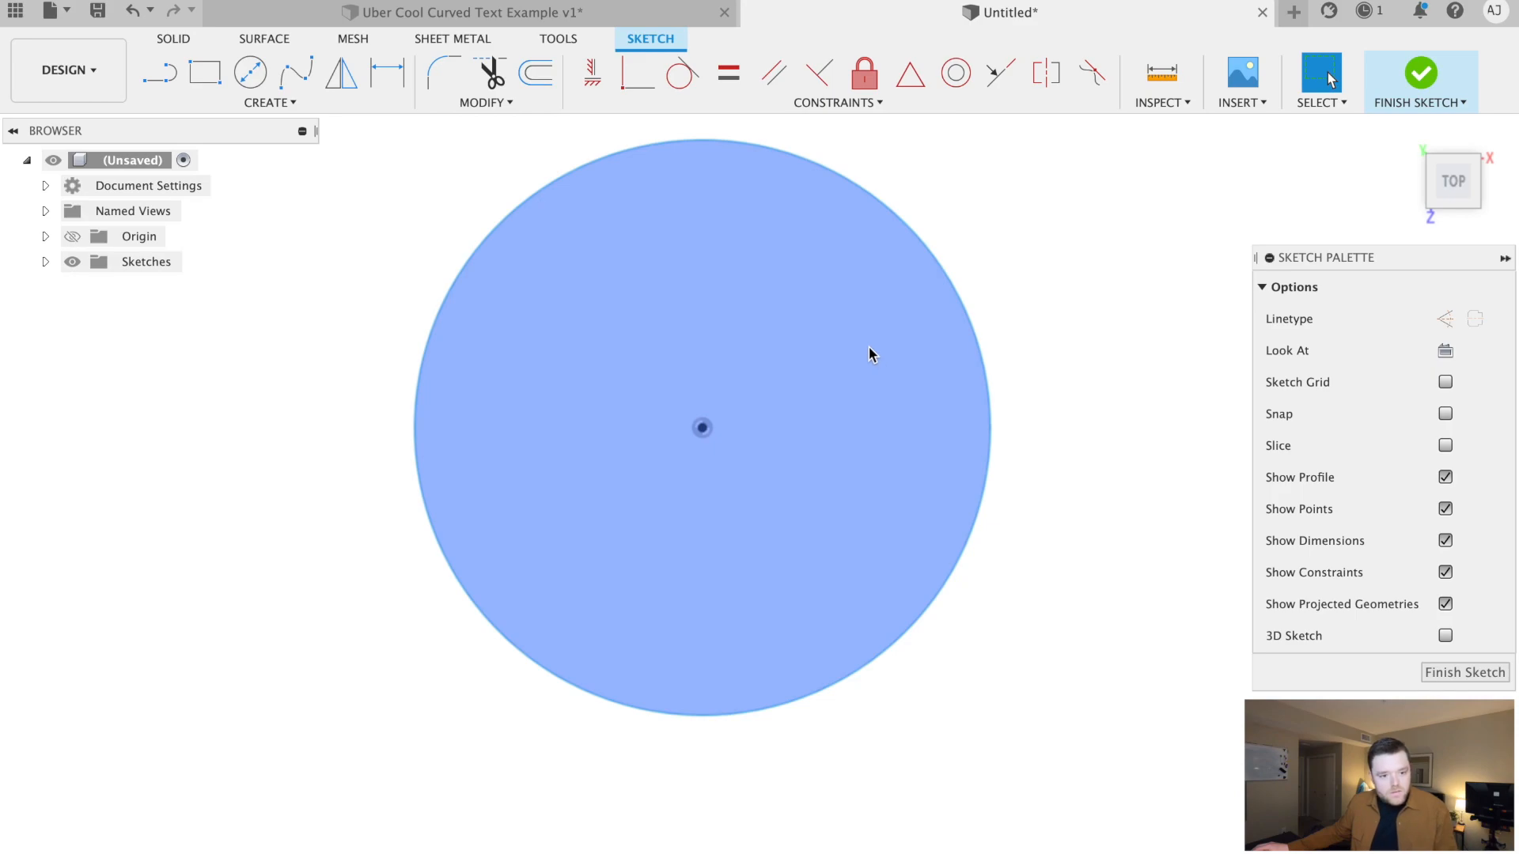
Finish the circle sketch and extrude its profile 10 mm upward into a solid disc
left_click(1471, 672)
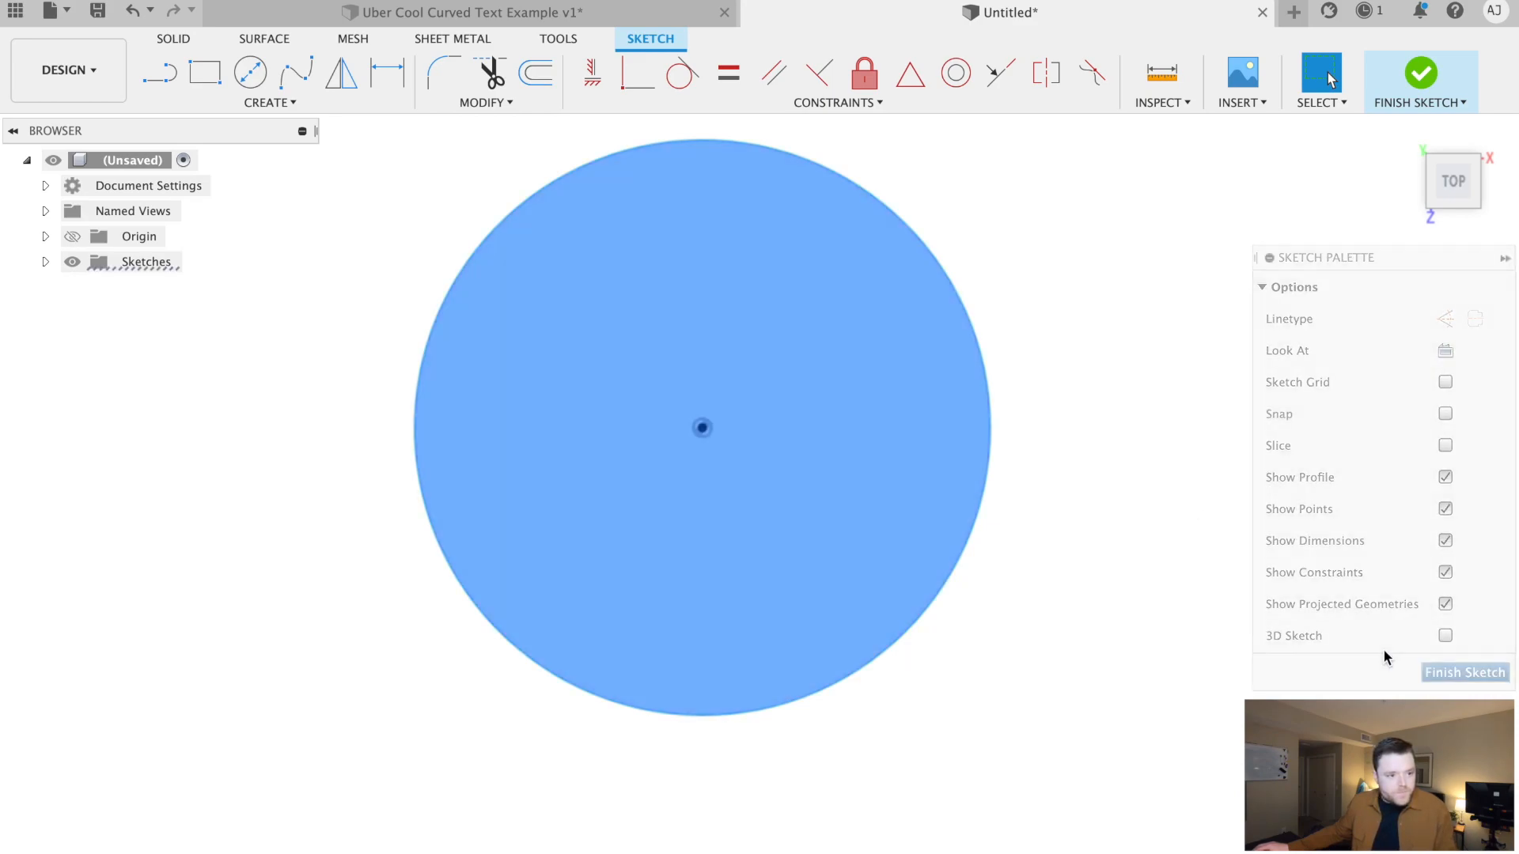
middle_click_drag(529, 285, 528, 191, "shift")
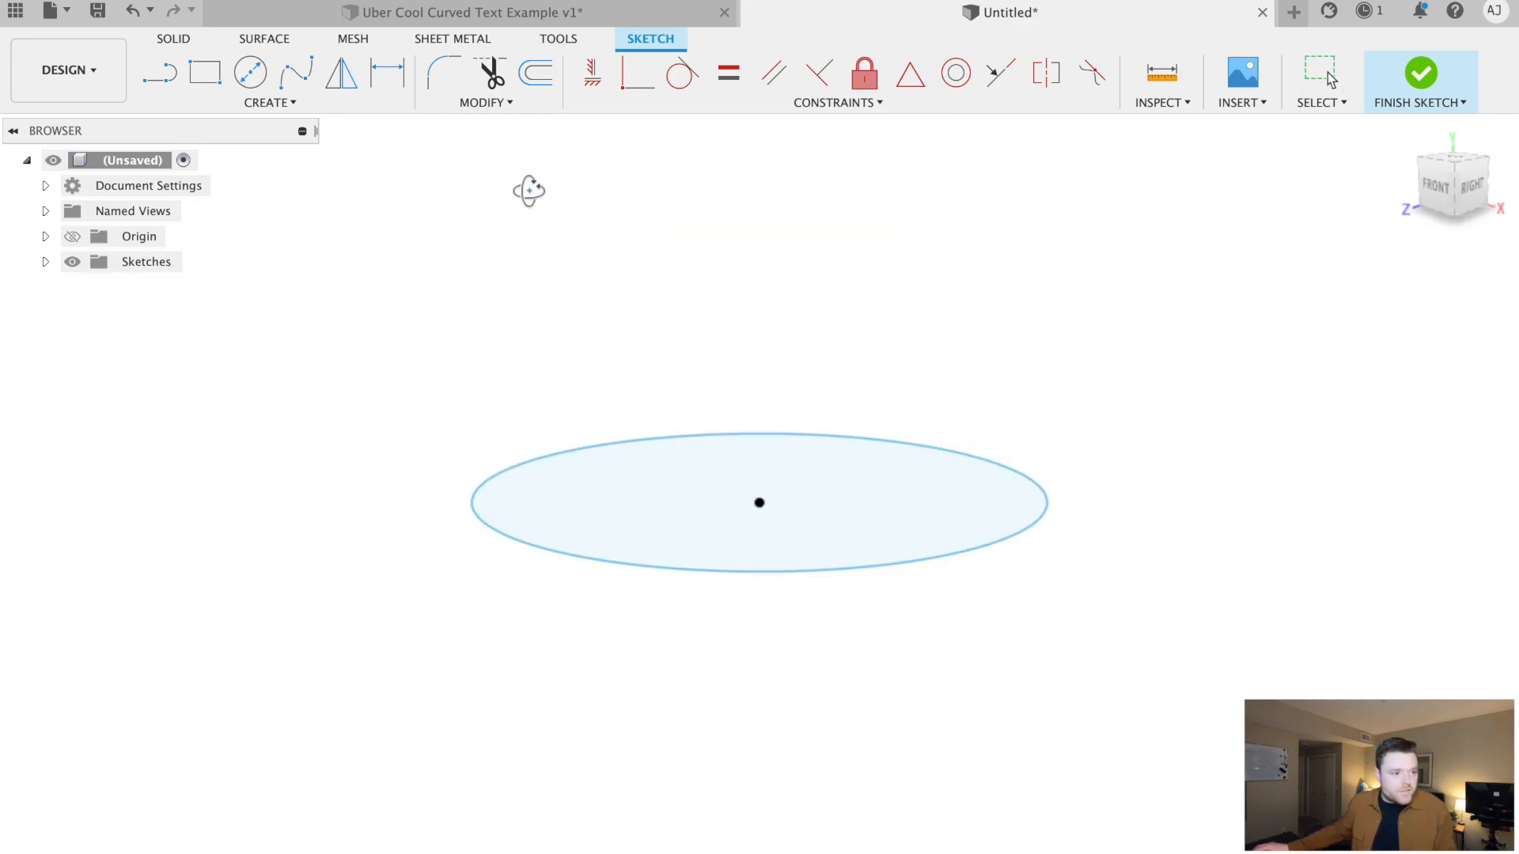
left_click(205, 72)
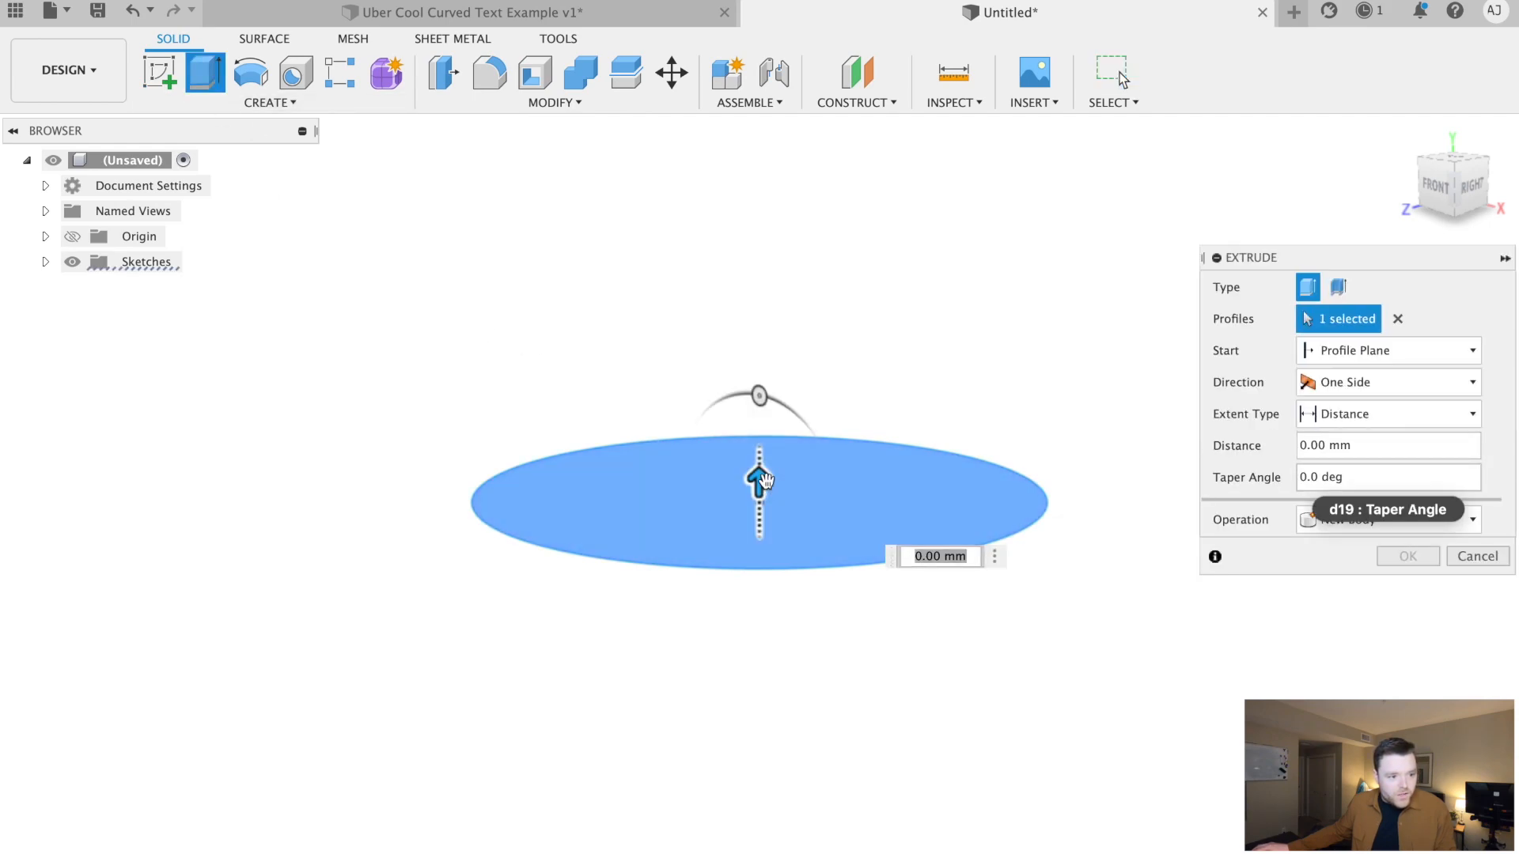
left_click_drag(769, 464, 772, 453)
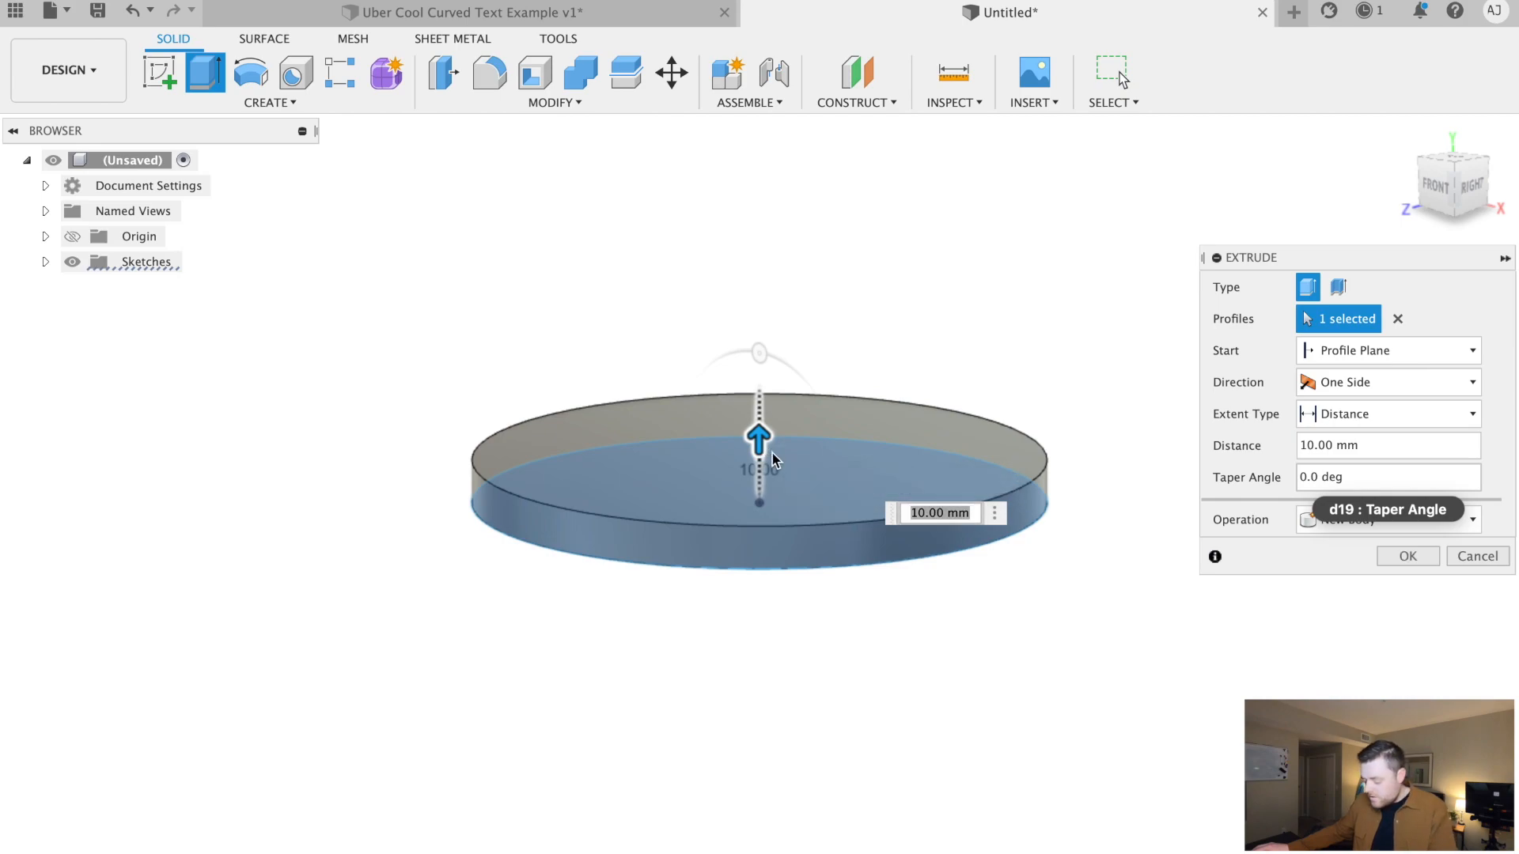
key("Return")
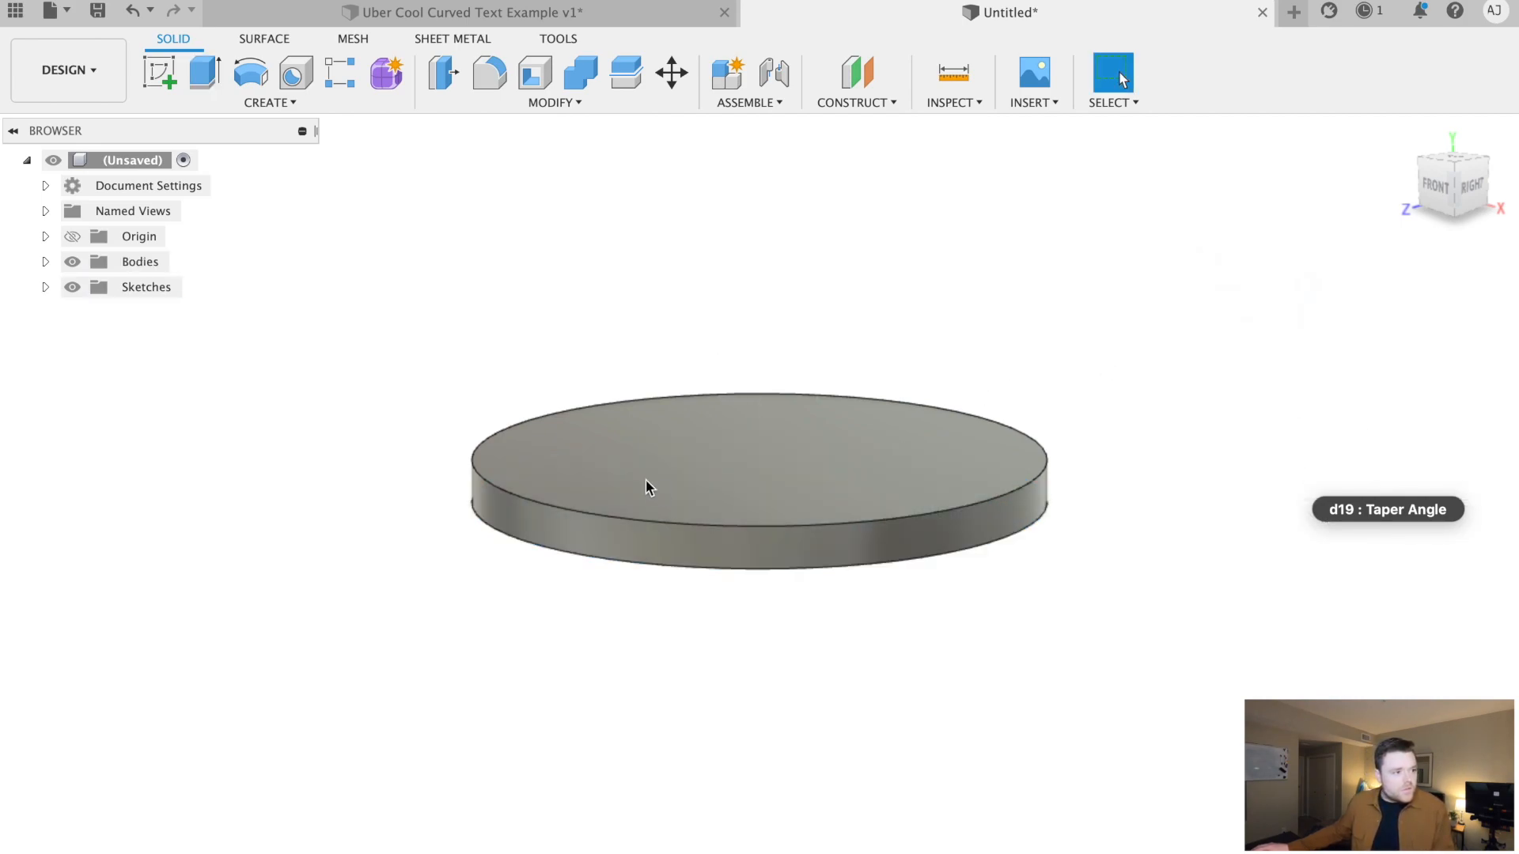
Start a sketch on the disc's top face and draw a smaller circle centred on the origin
left_click(653, 463)
left_click(168, 77)
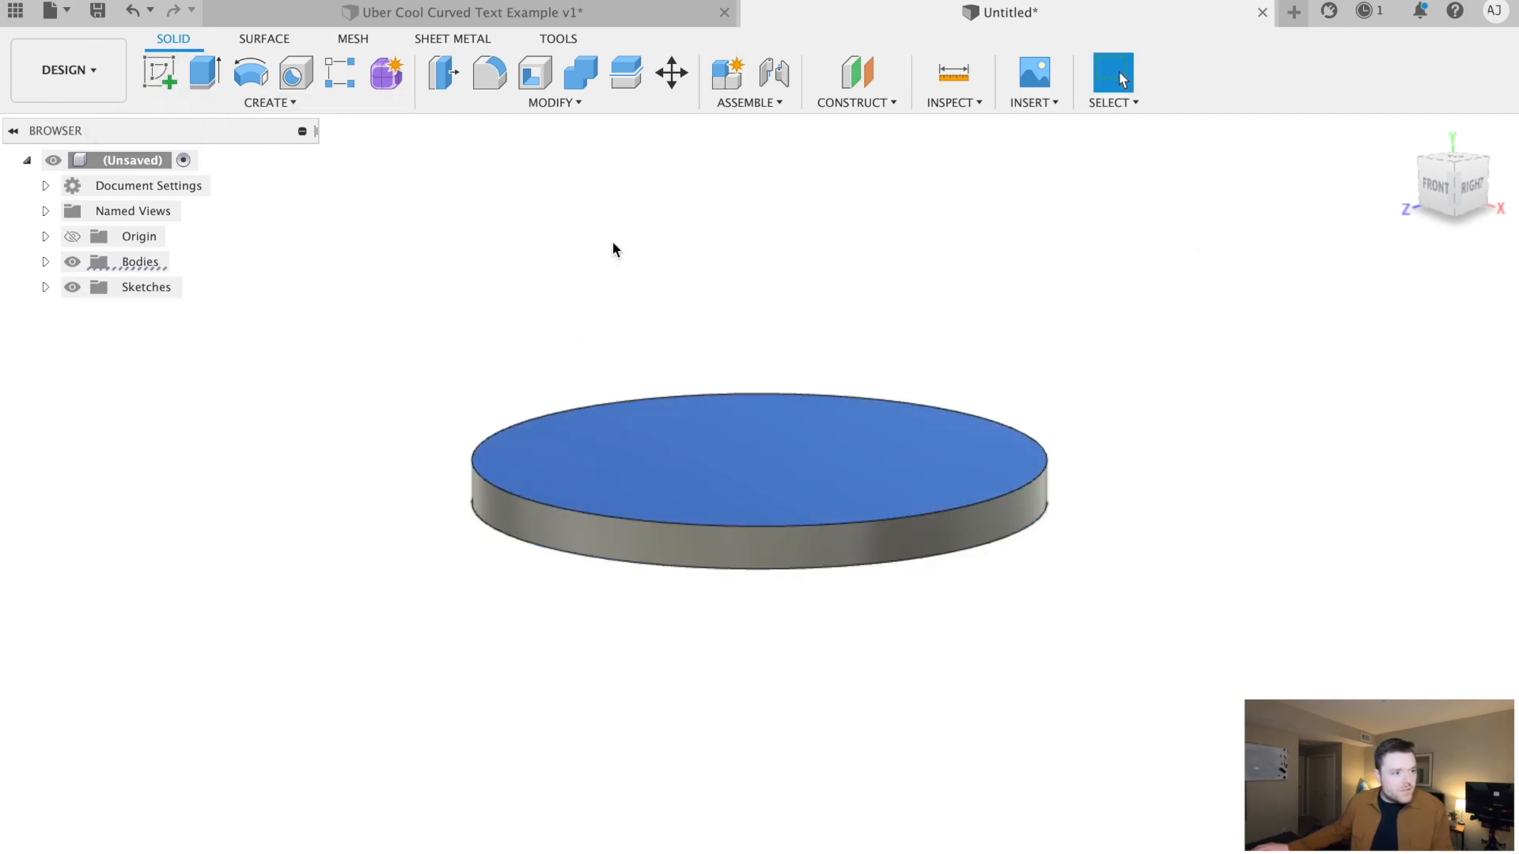
key("c")
left_click(926, 489)
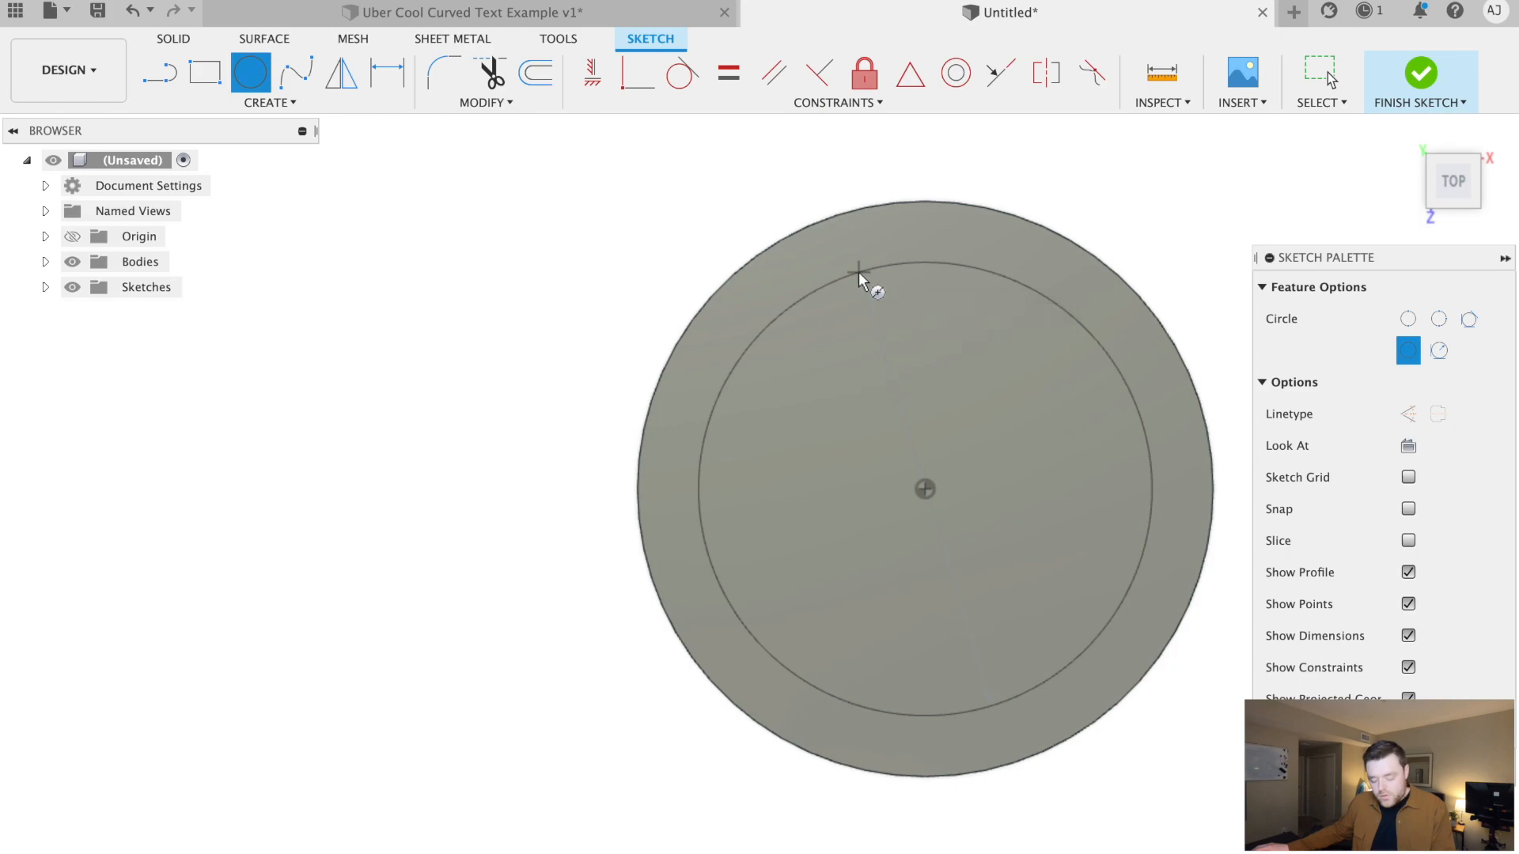
left_click(858, 274)
key("Escape")
Dimension the gap between the inner circle and the disc's outer edge to 10 mm
key("d")
left_click(947, 264)
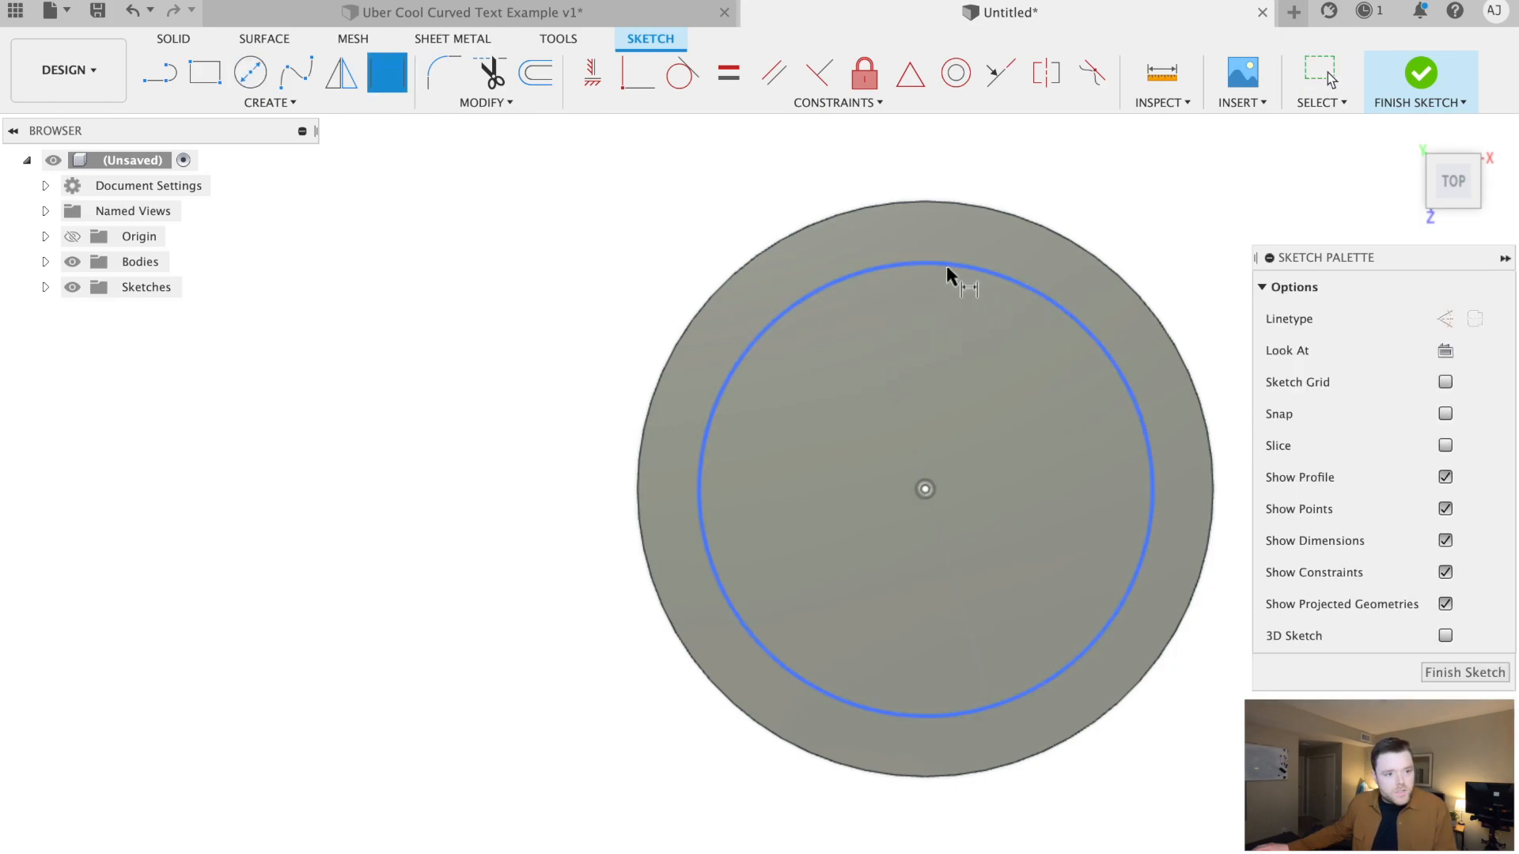
left_click(946, 204)
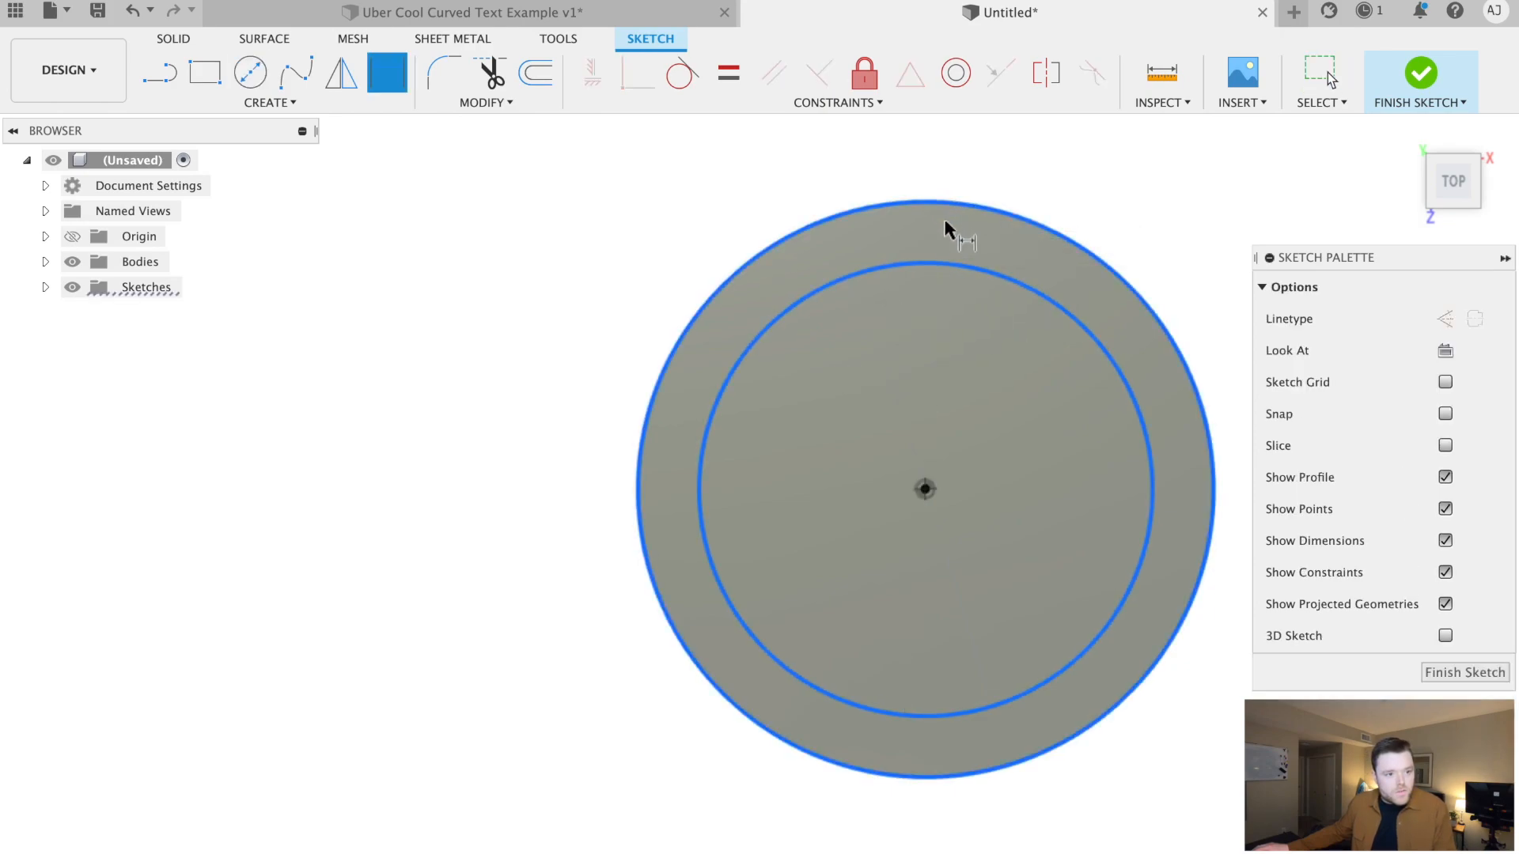
left_click(947, 234)
type("10")
key("Return")
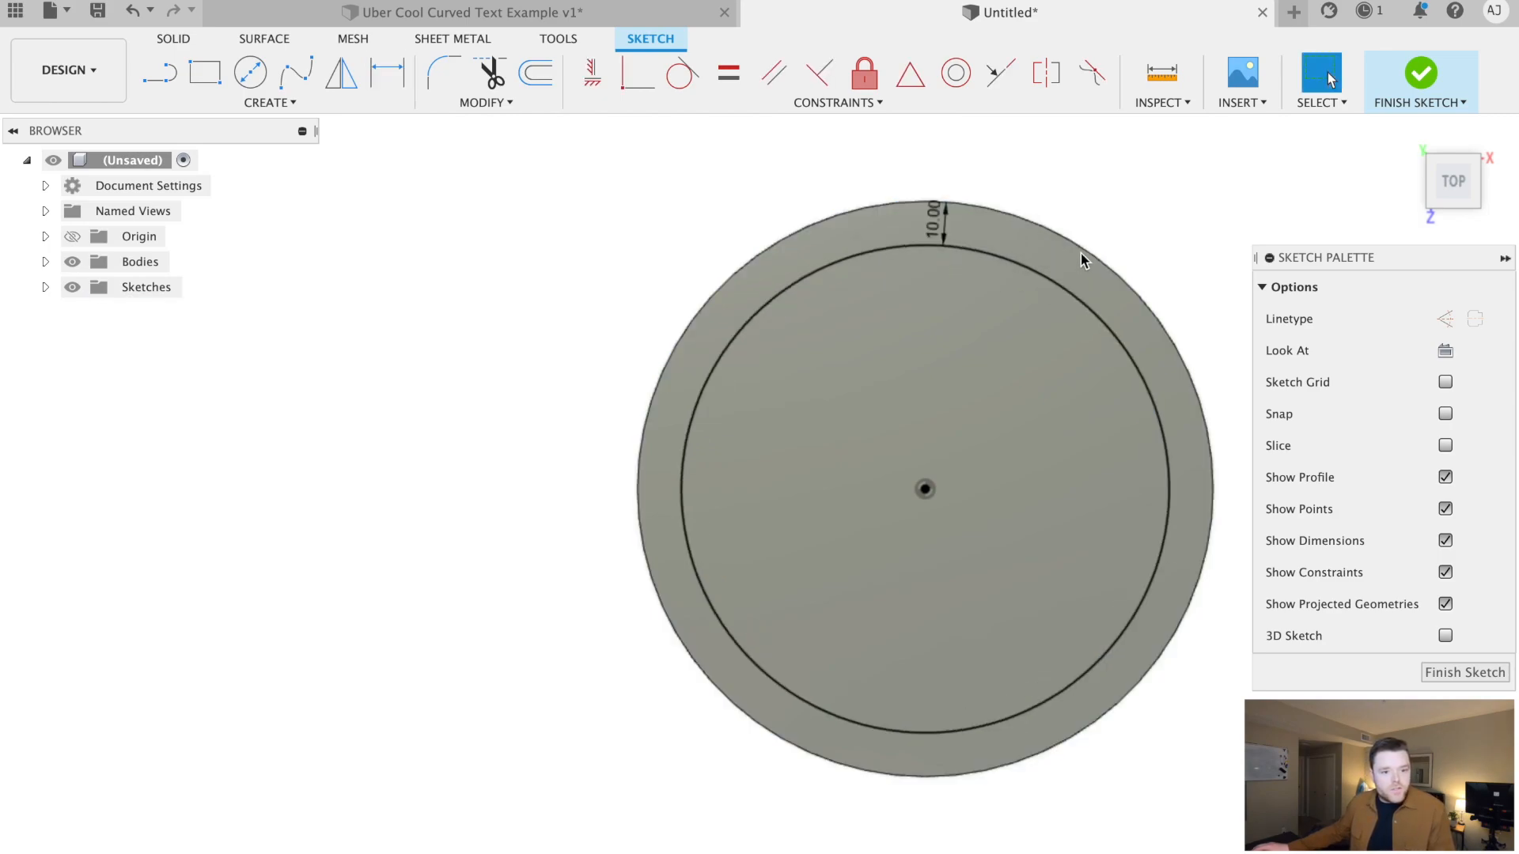
key("Escape")
Finish the sketch and extrude the inner circle by -2 mm as a cut to recess the disc
middle_click_drag(1117, 504, 1114, 478, "shift")
left_click(1466, 672)
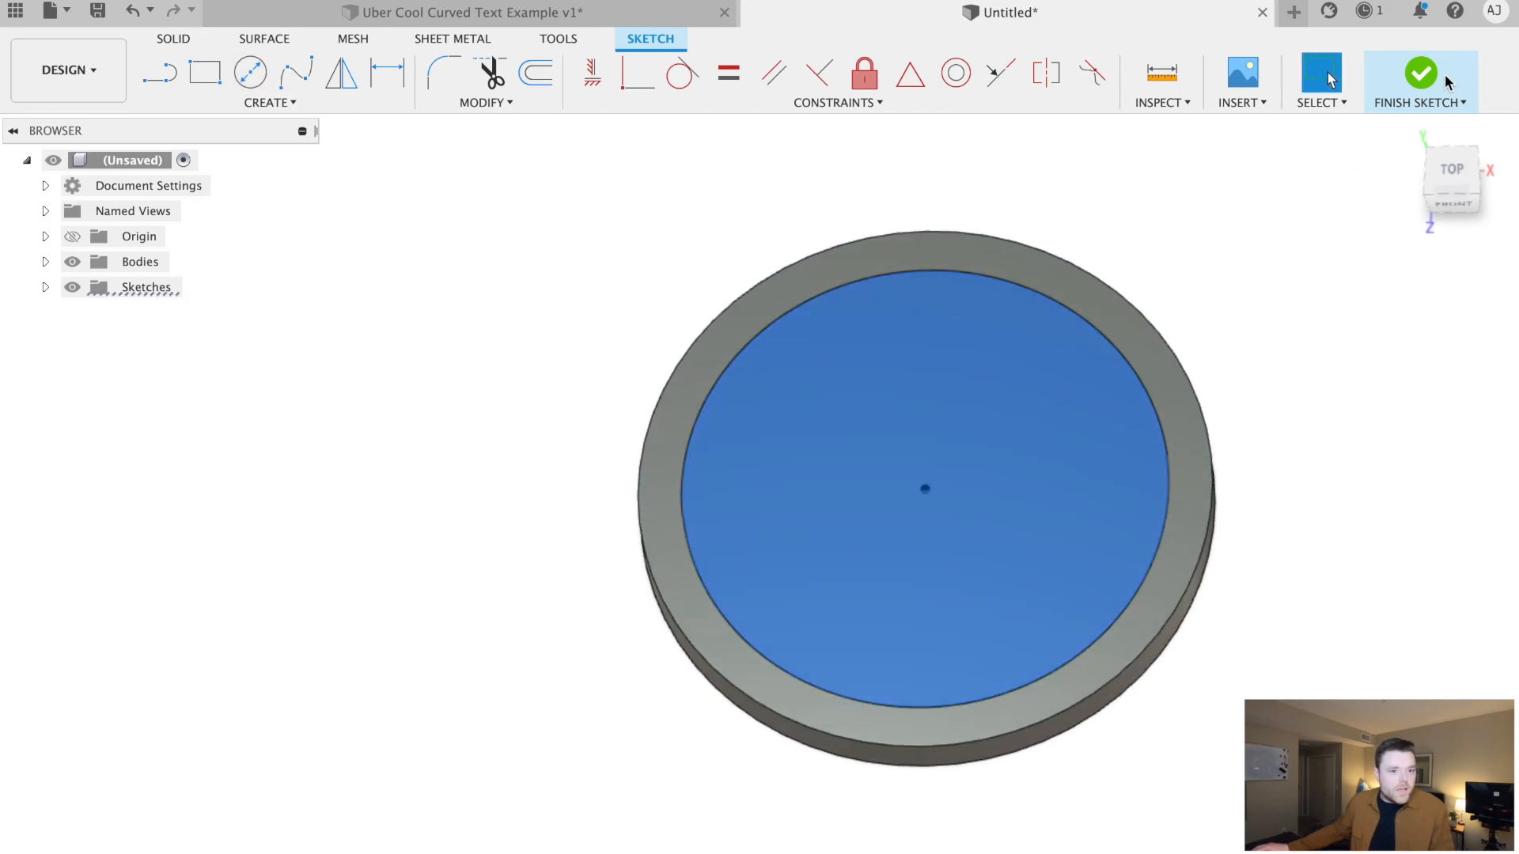
left_click(1419, 79)
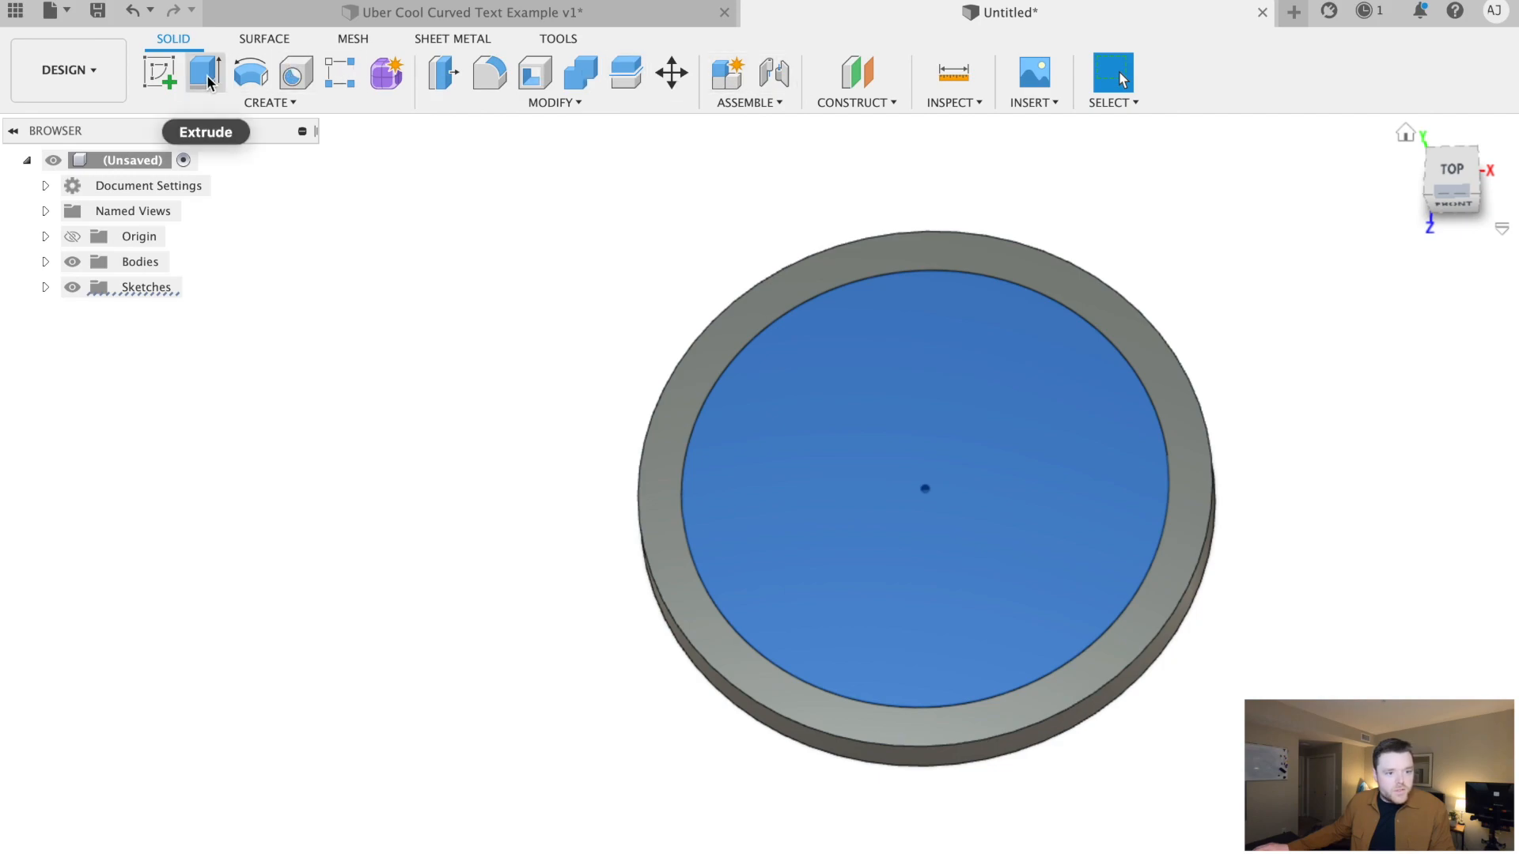
key("e")
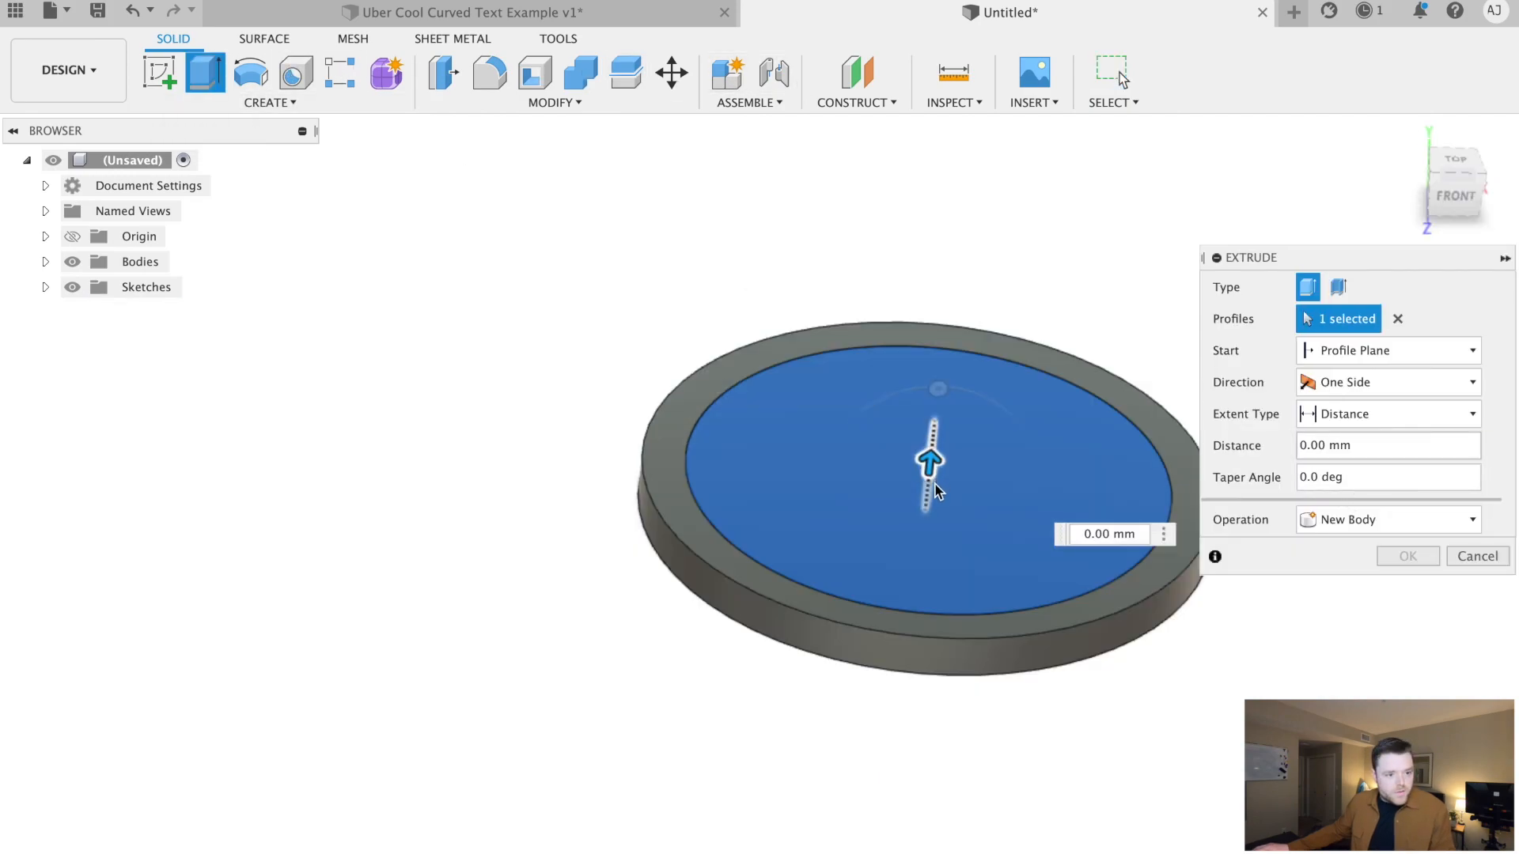
left_click_drag(935, 490, 922, 525)
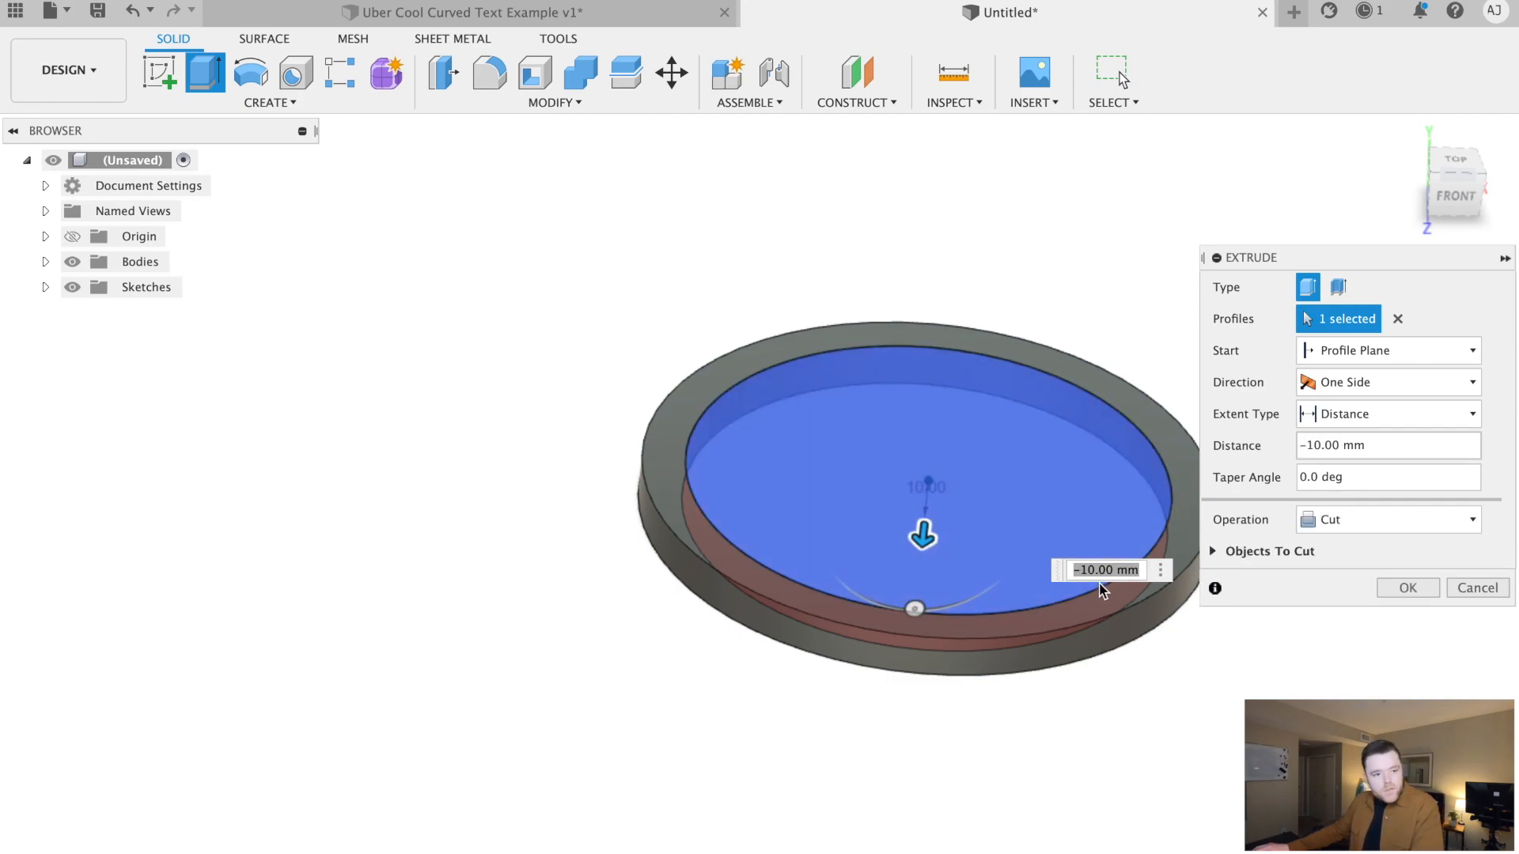
type("2")
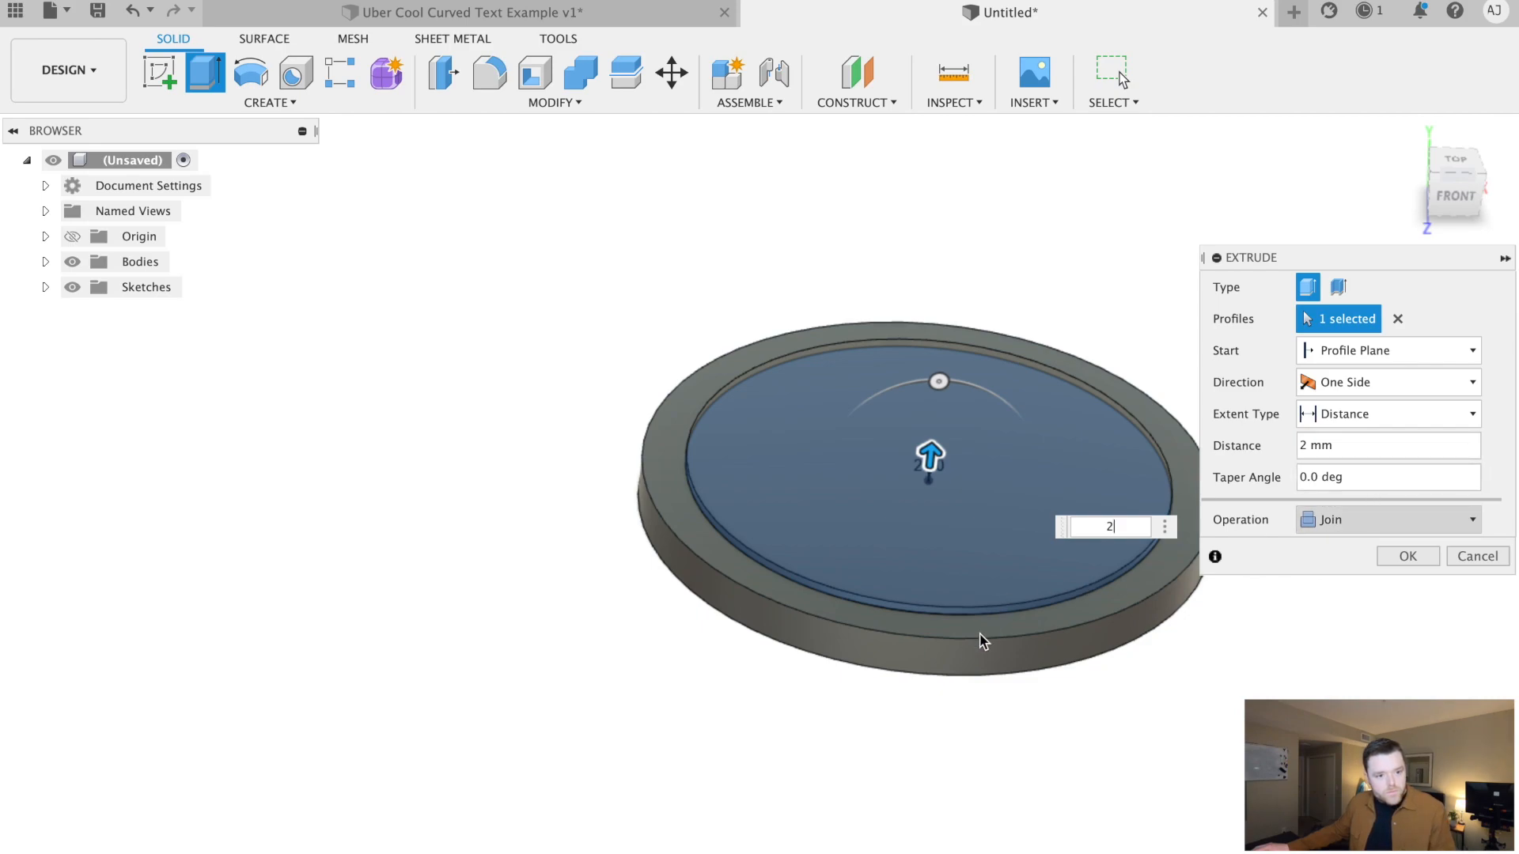
left_click_drag(1400, 443, 1241, 444)
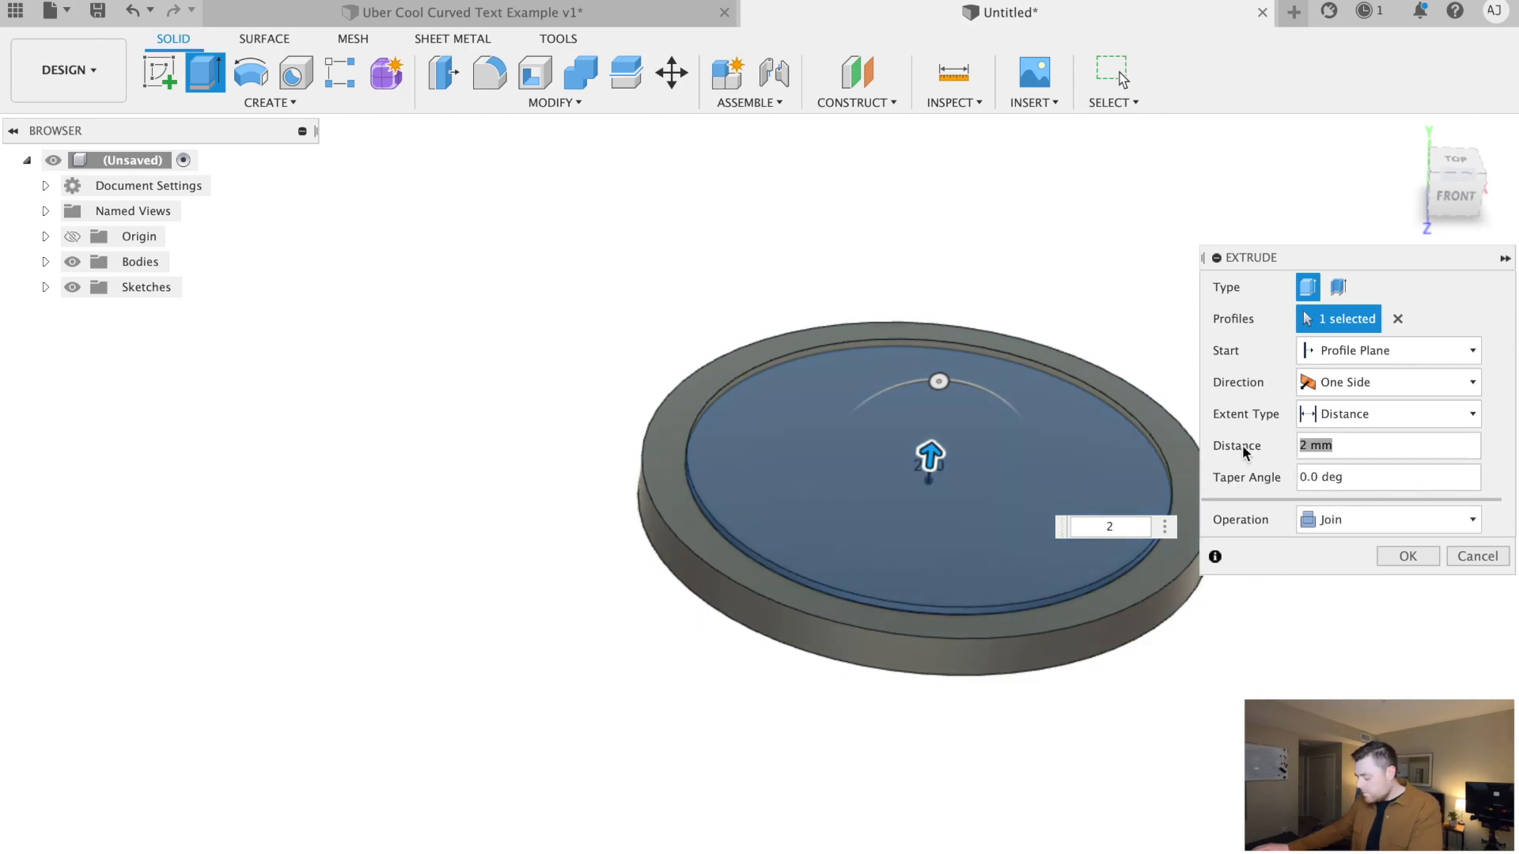
type("-2")
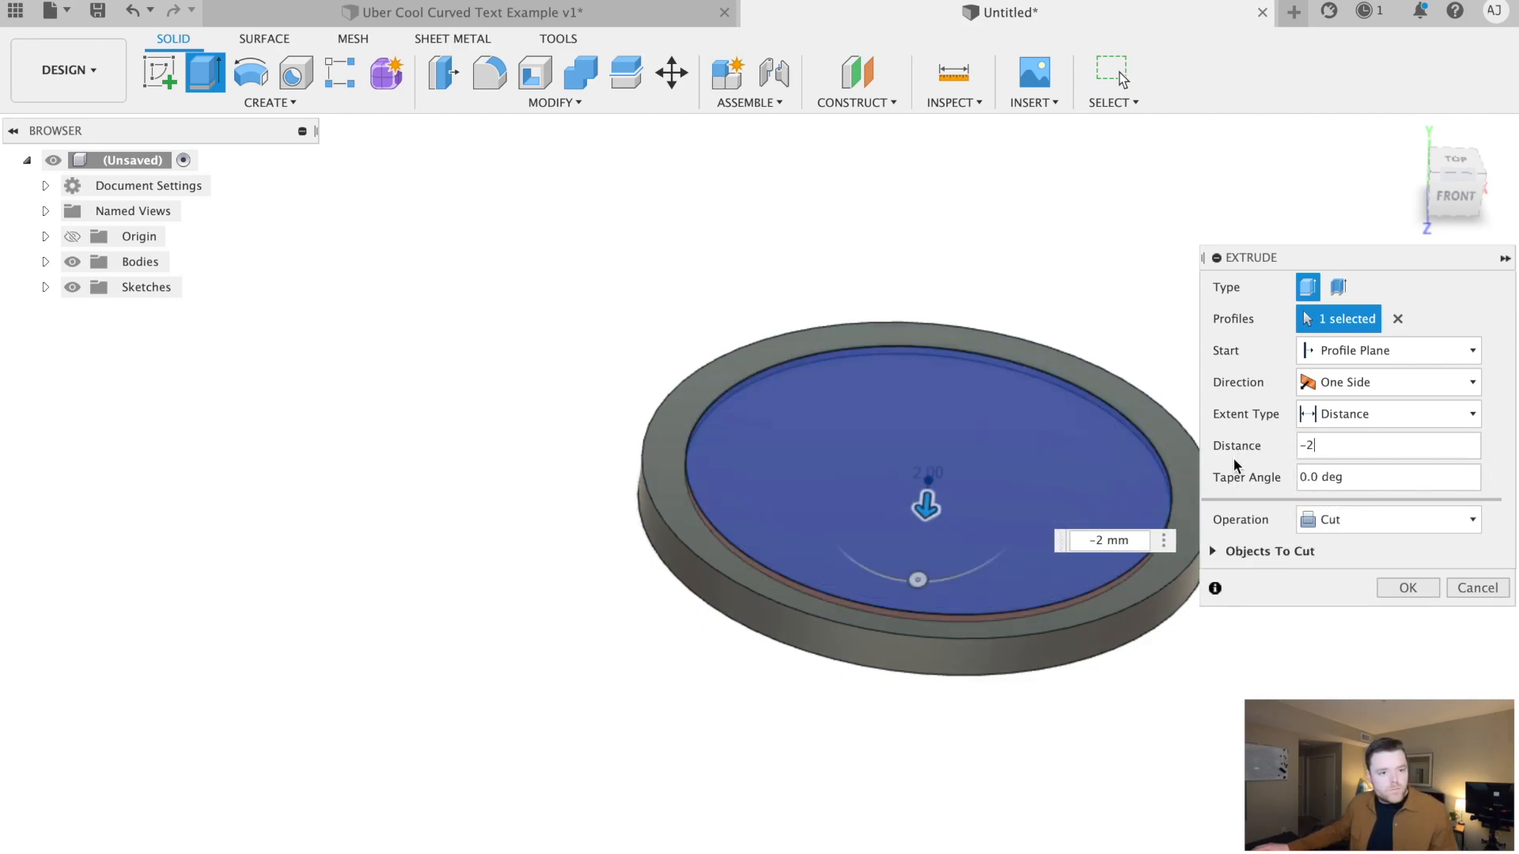
key("Return")
Start a sketch on the floor of the recess, leaving the circle tool without drawing anything
left_click(991, 458)
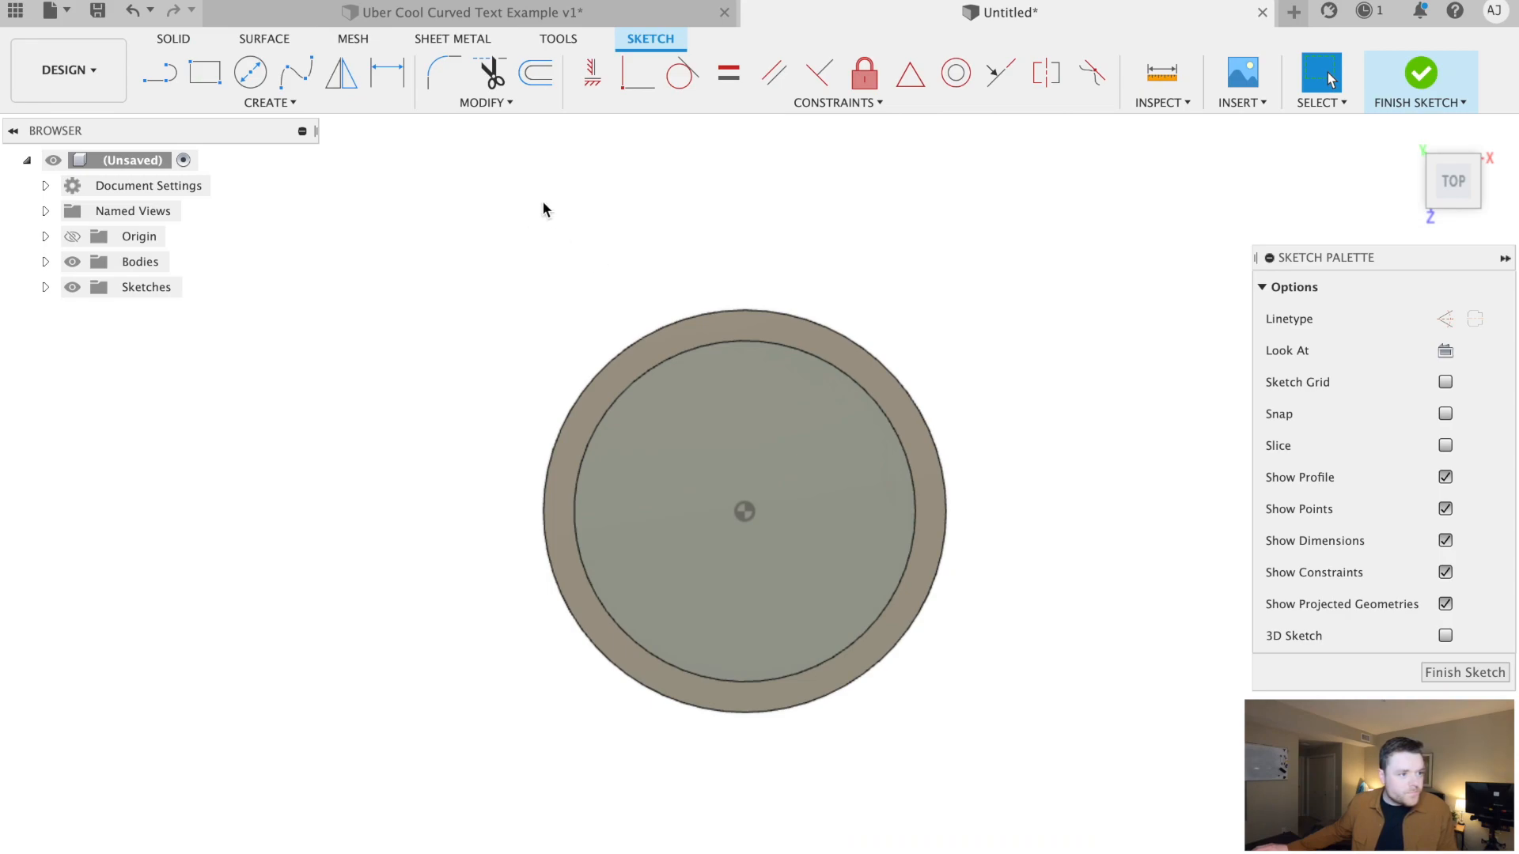
left_click(251, 72)
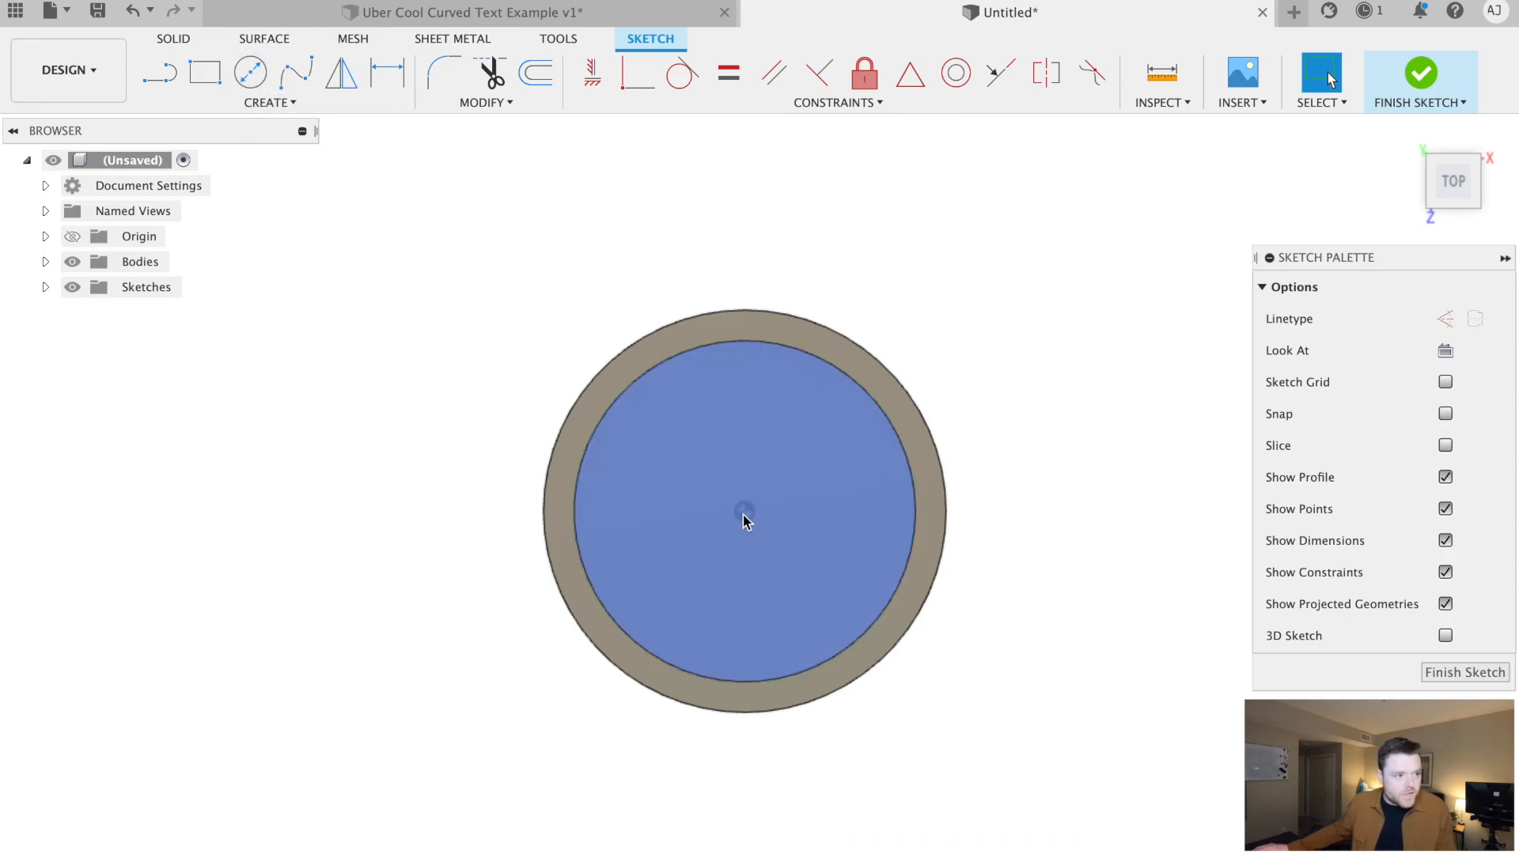
left_click(250, 72)
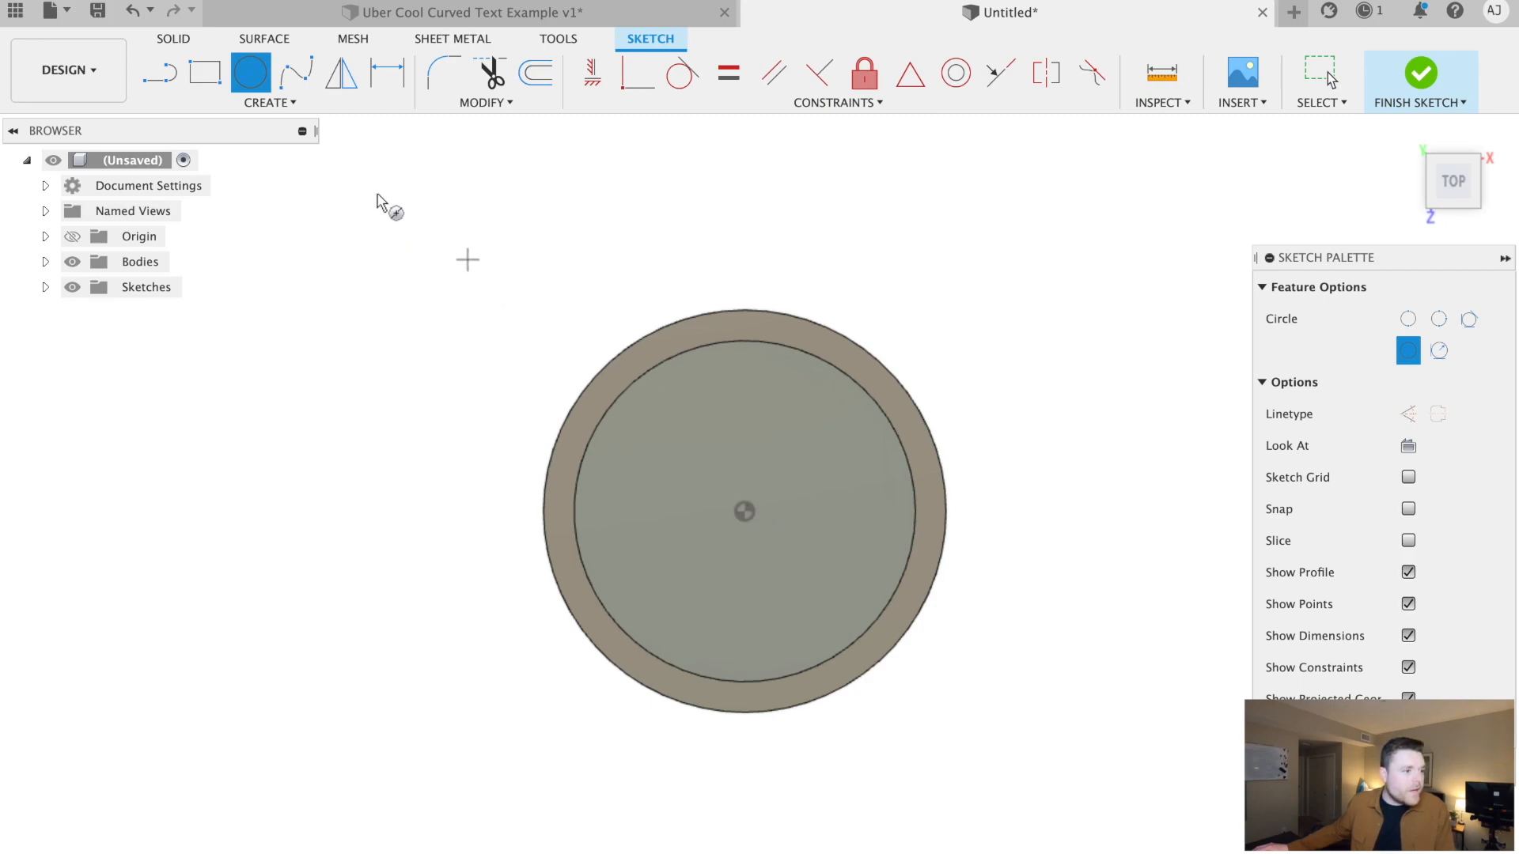
key("Escape")
Draw a conic curve across the recess floor, bulging toward the rim, with a rho value of 0.75
left_click(277, 104)
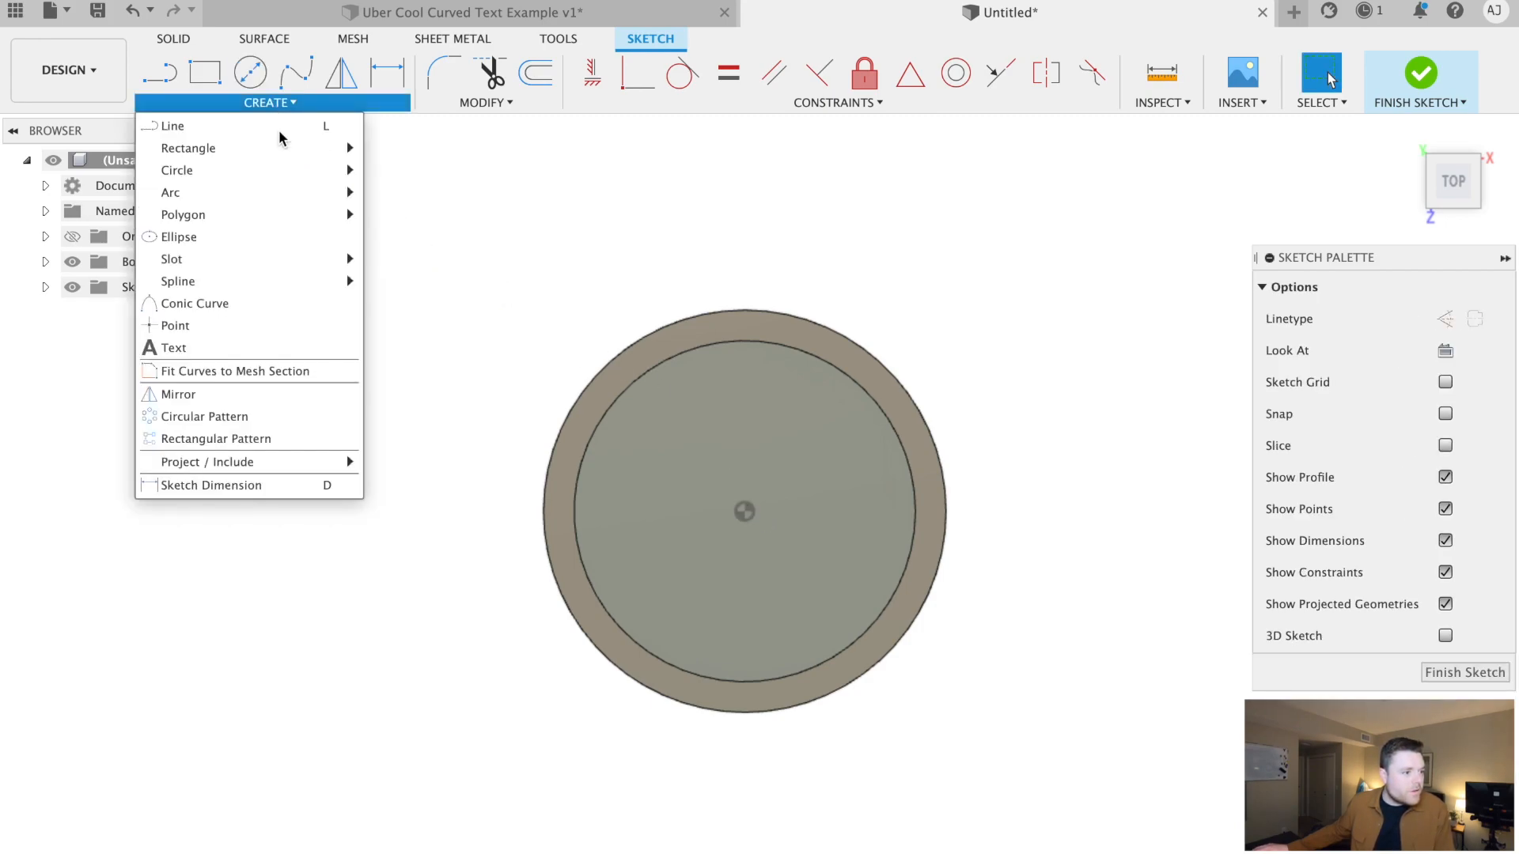
left_click(221, 305)
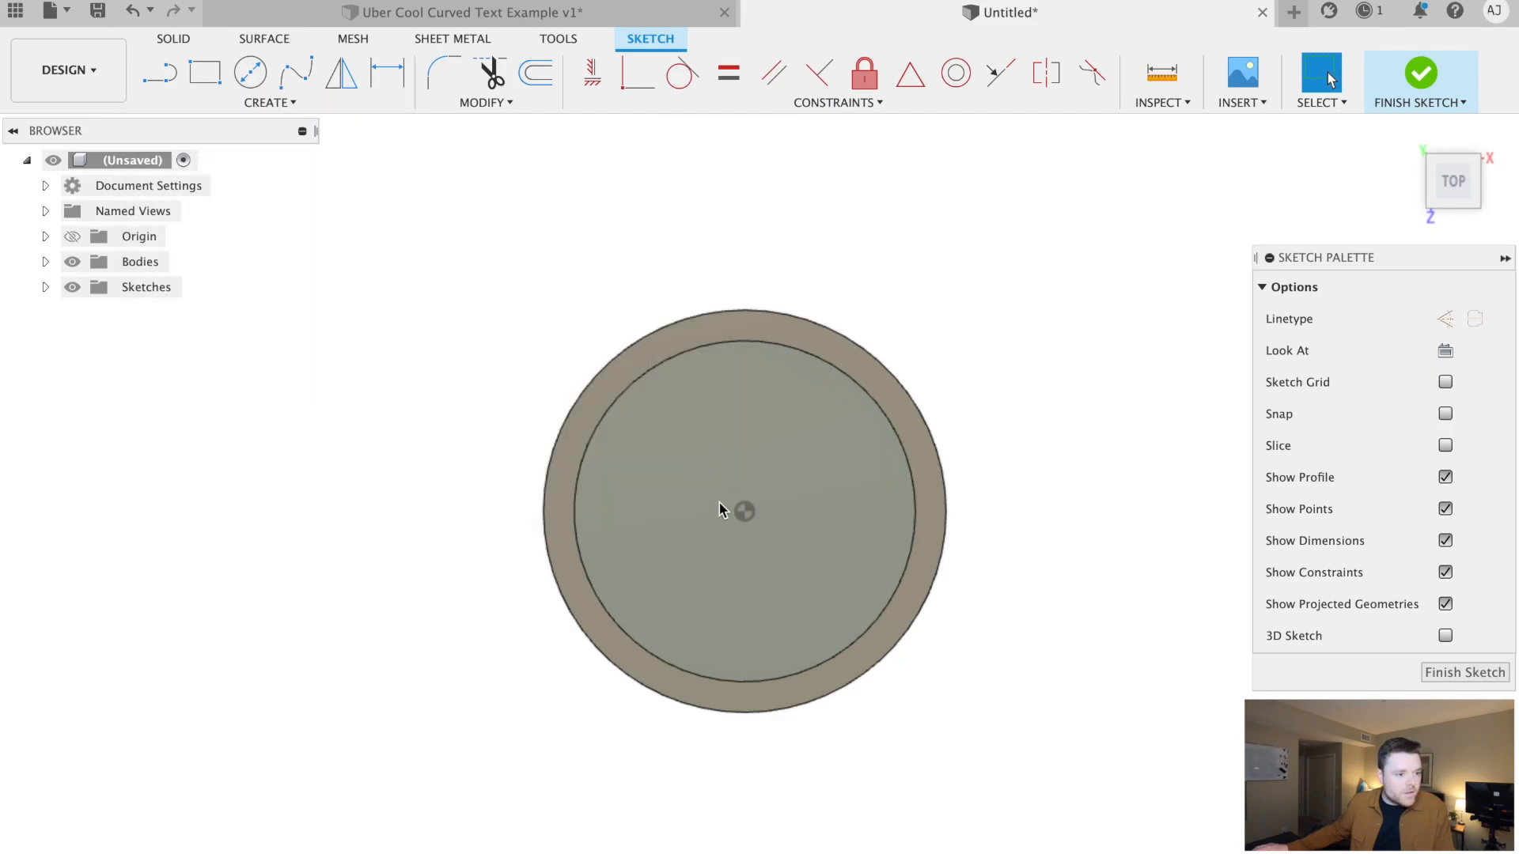
left_click(631, 531)
left_click(720, 408)
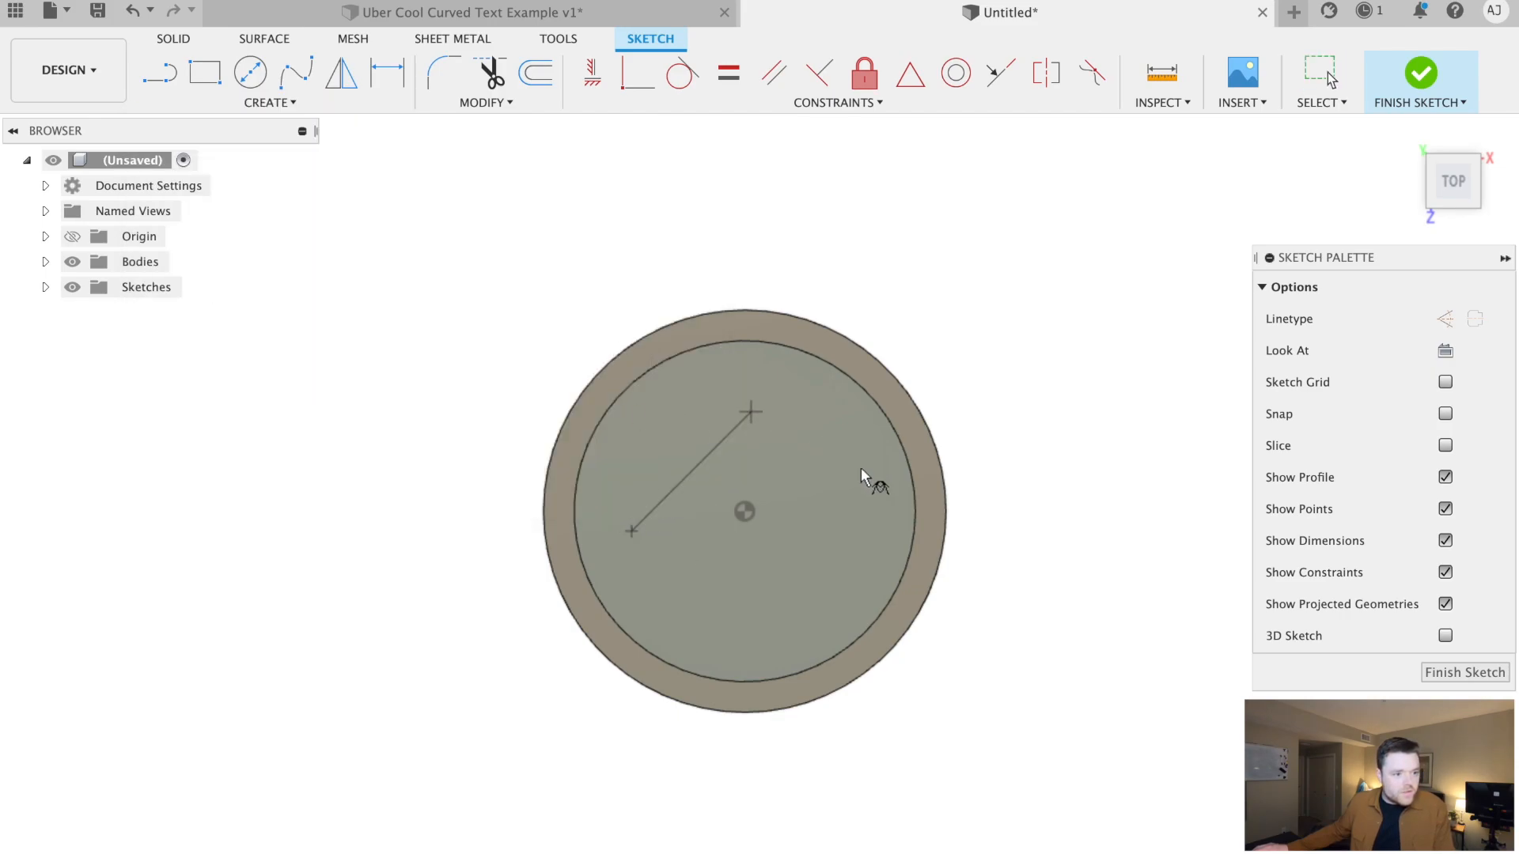
left_click(743, 410)
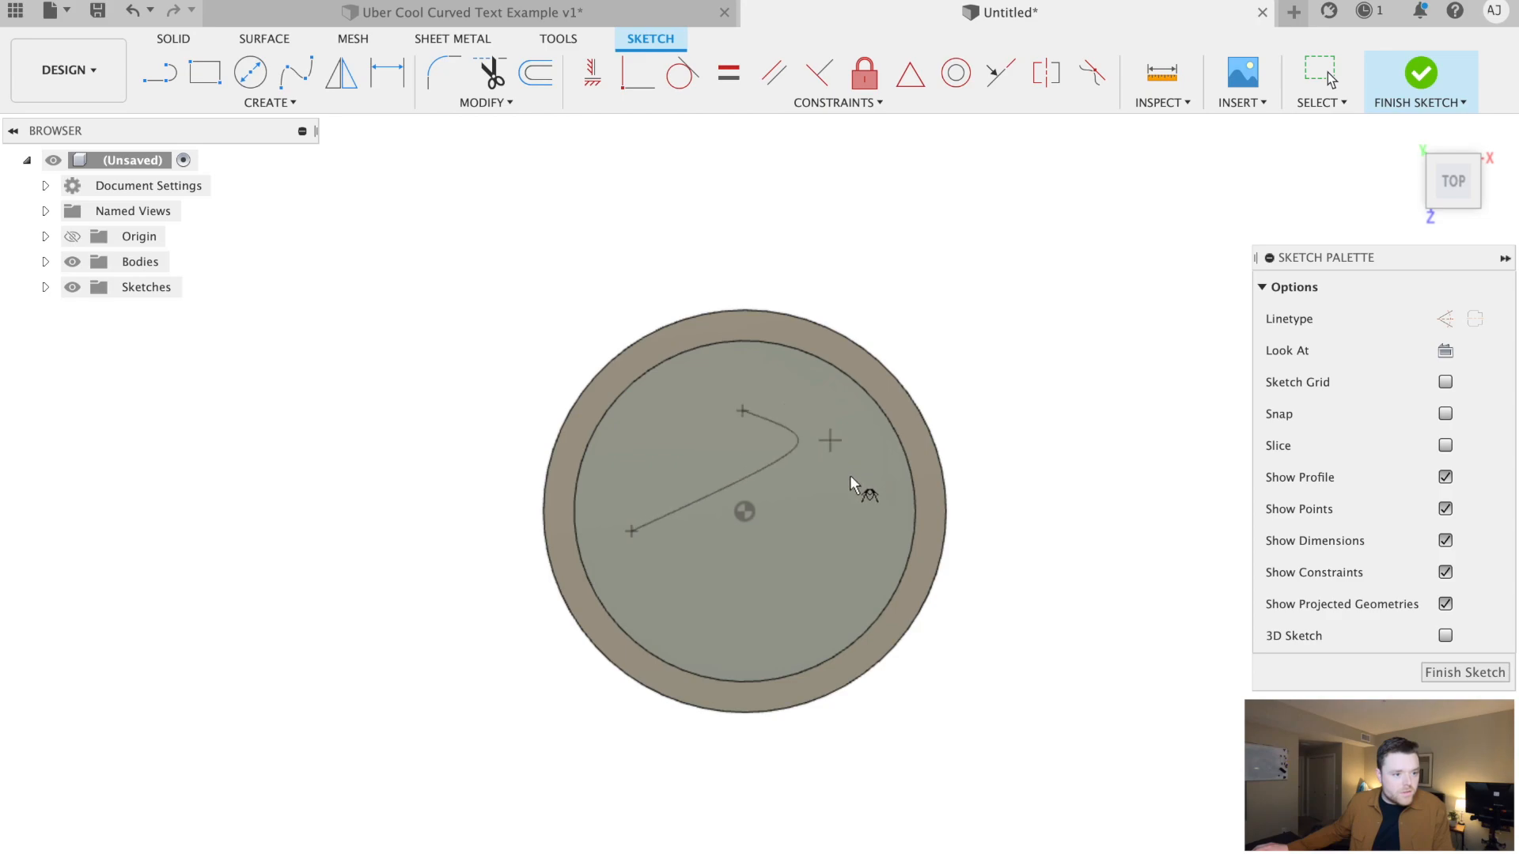
left_click(904, 595)
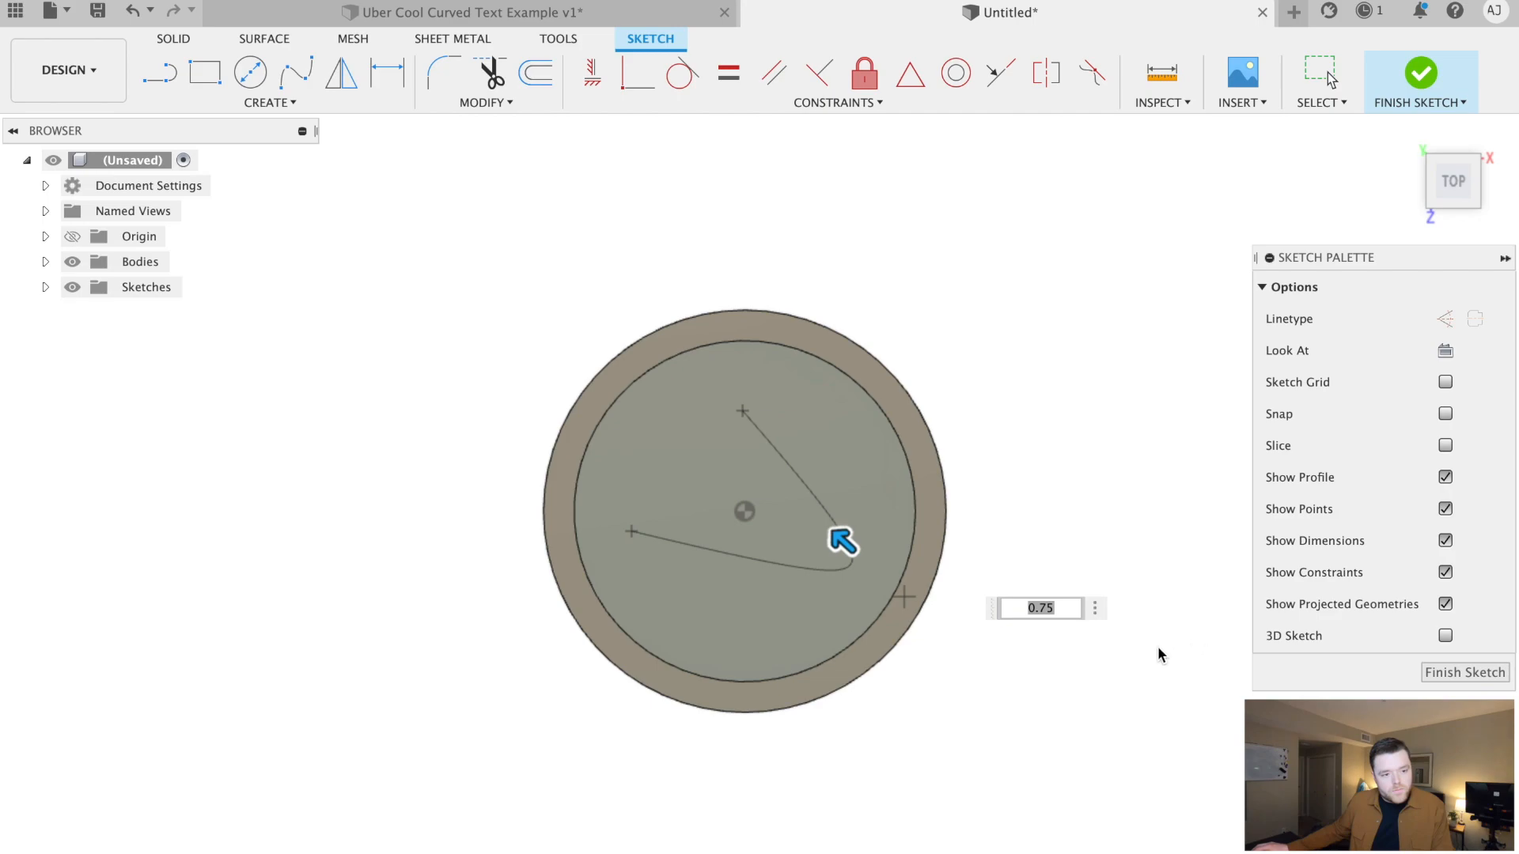
key("Return")
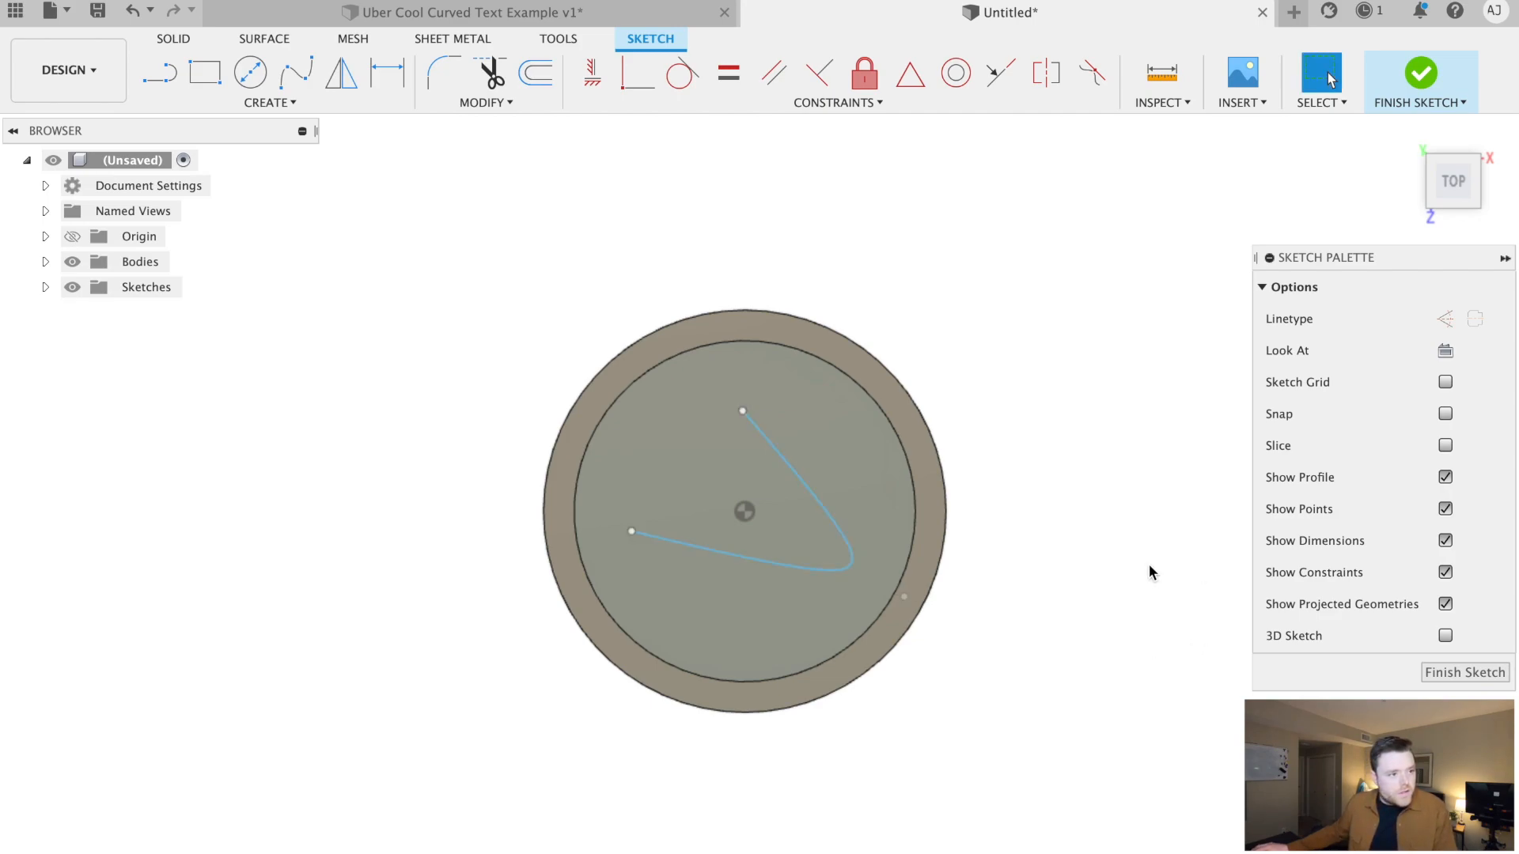
Place the path text "my cool looking coaster" along the conic curve and slightly reduce its height
left_click(281, 103)
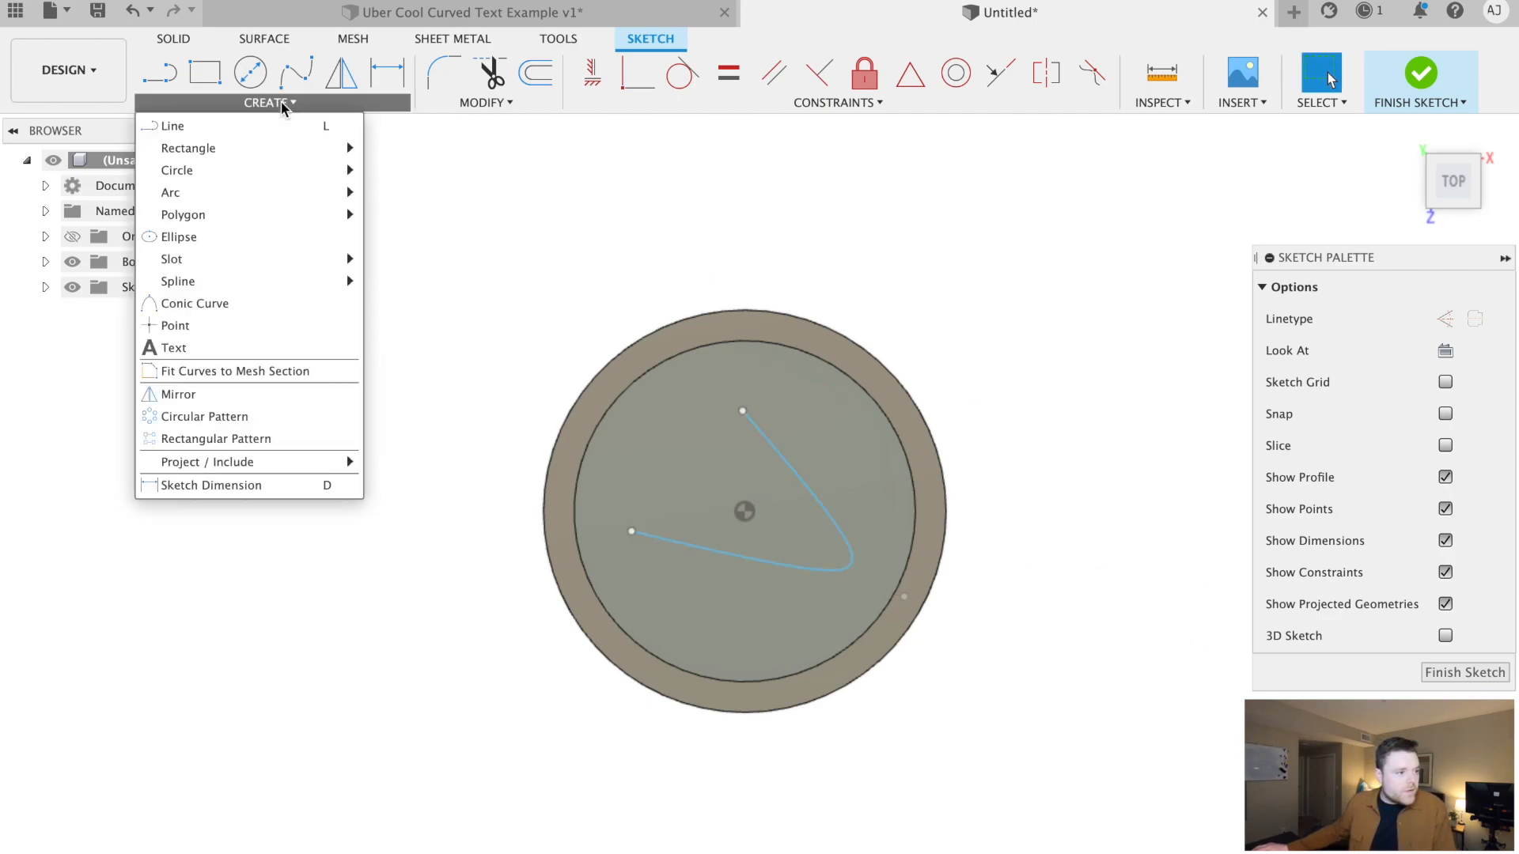
left_click(196, 345)
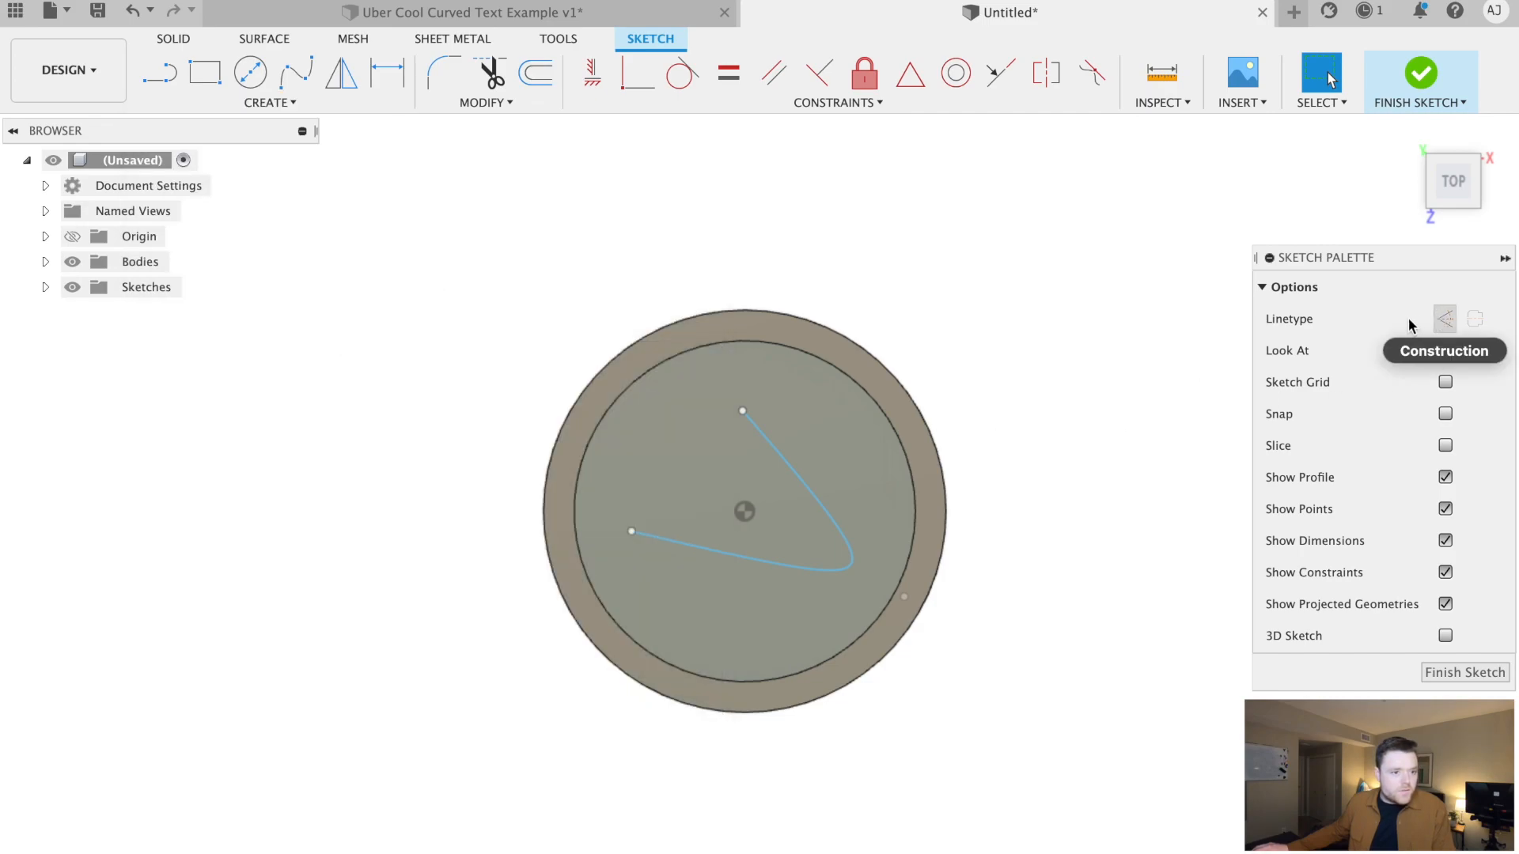
left_click(759, 427)
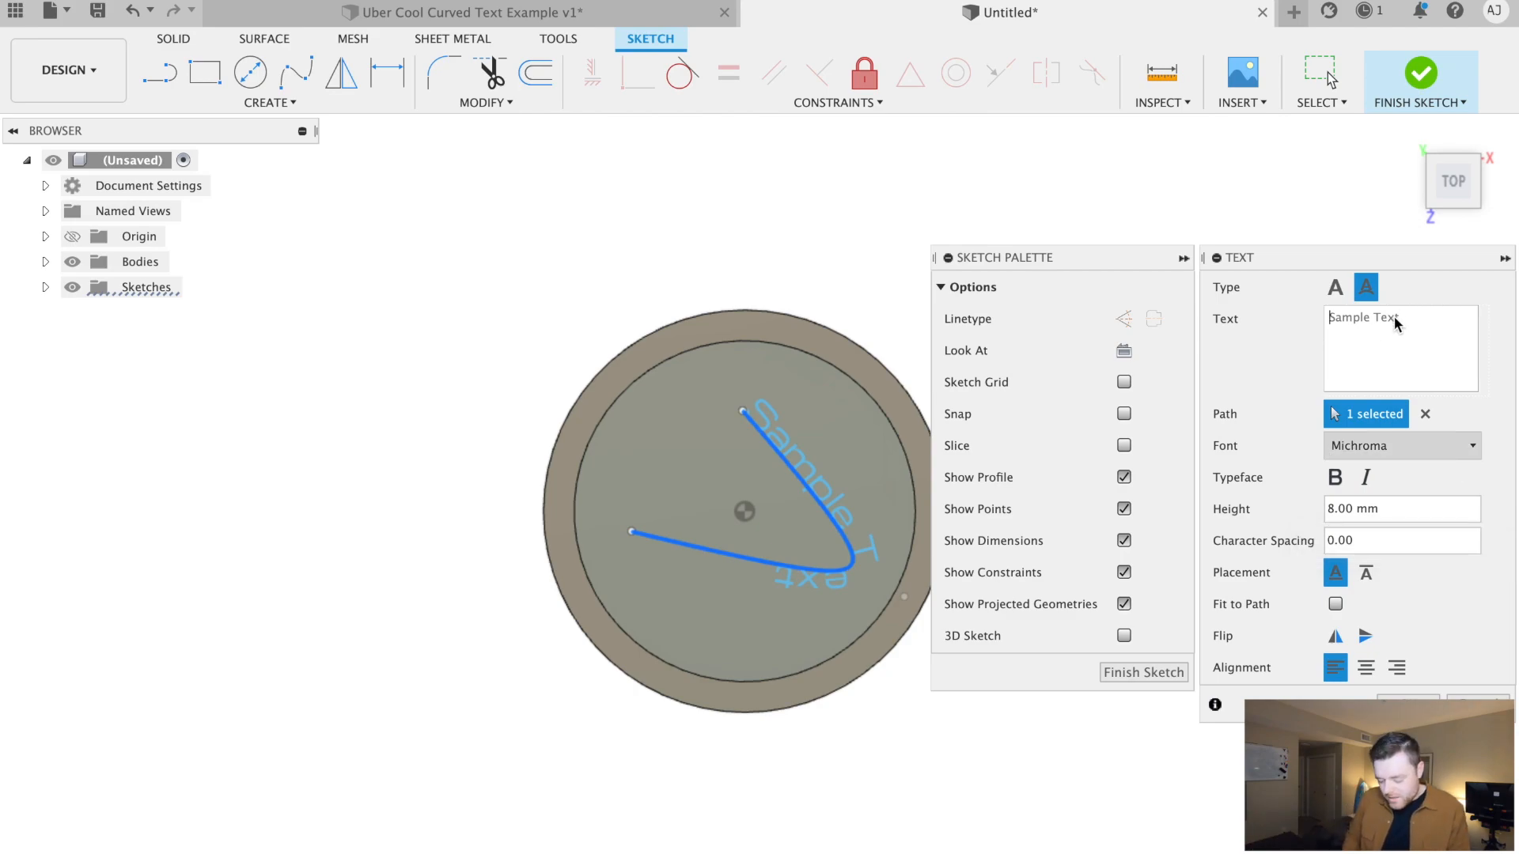
type("my cool lo")
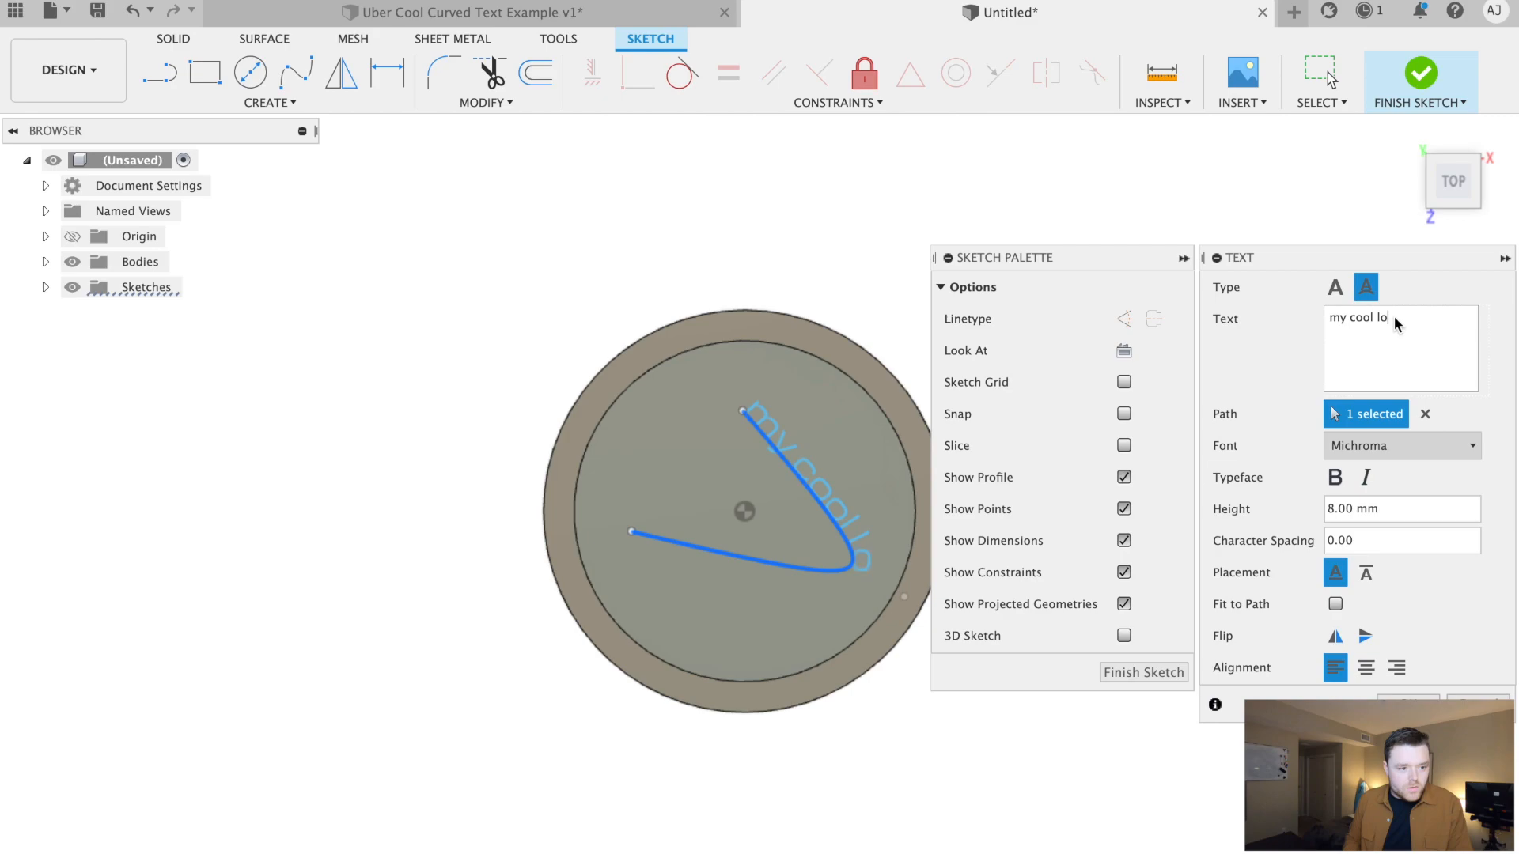
type("oking coaster")
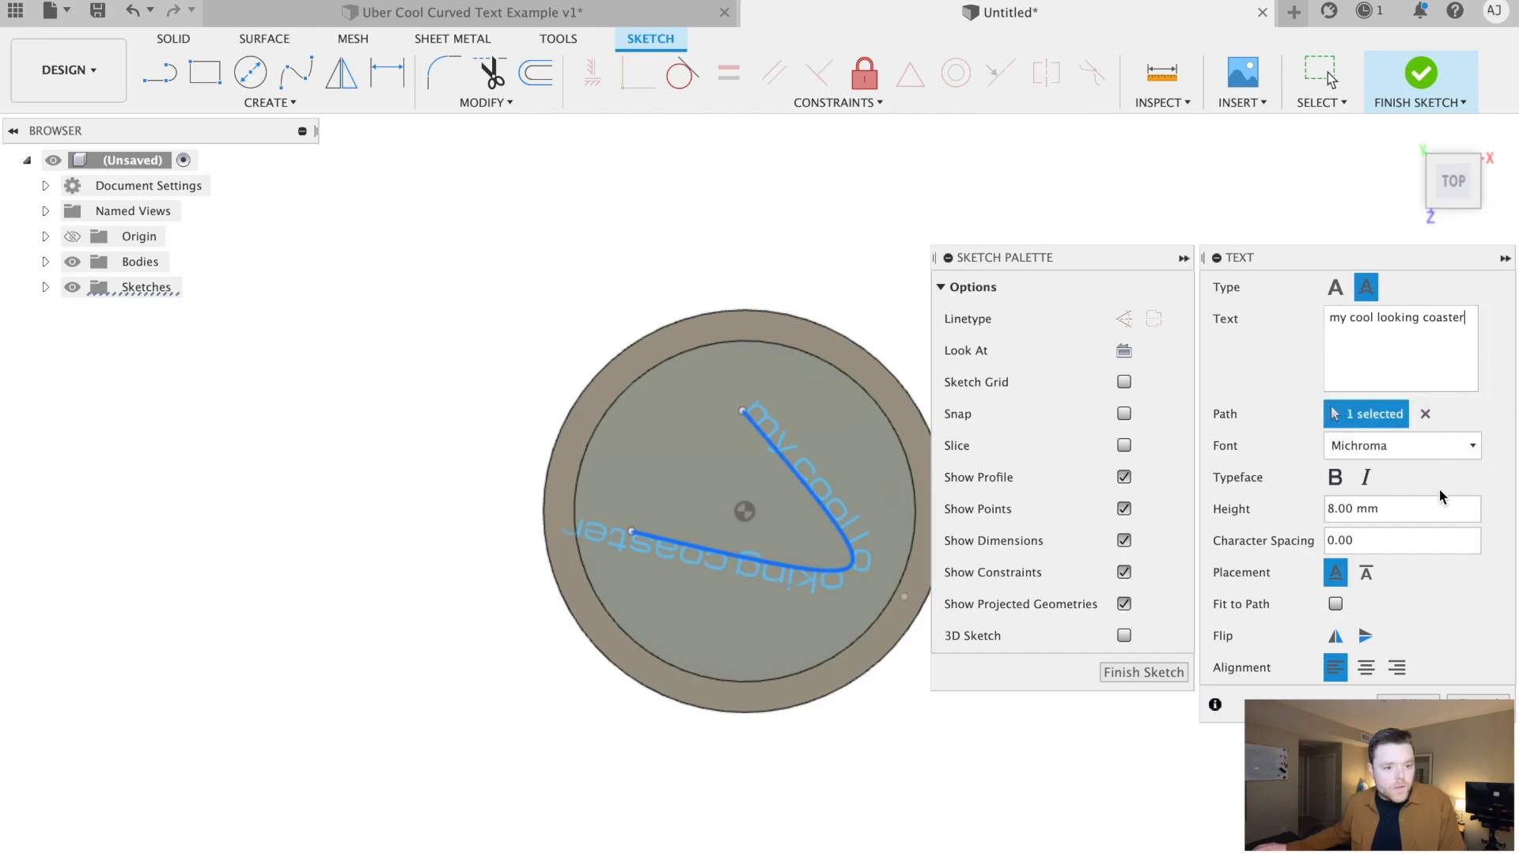
left_click_drag(1390, 511, 1303, 516)
type("8")
key("Return")
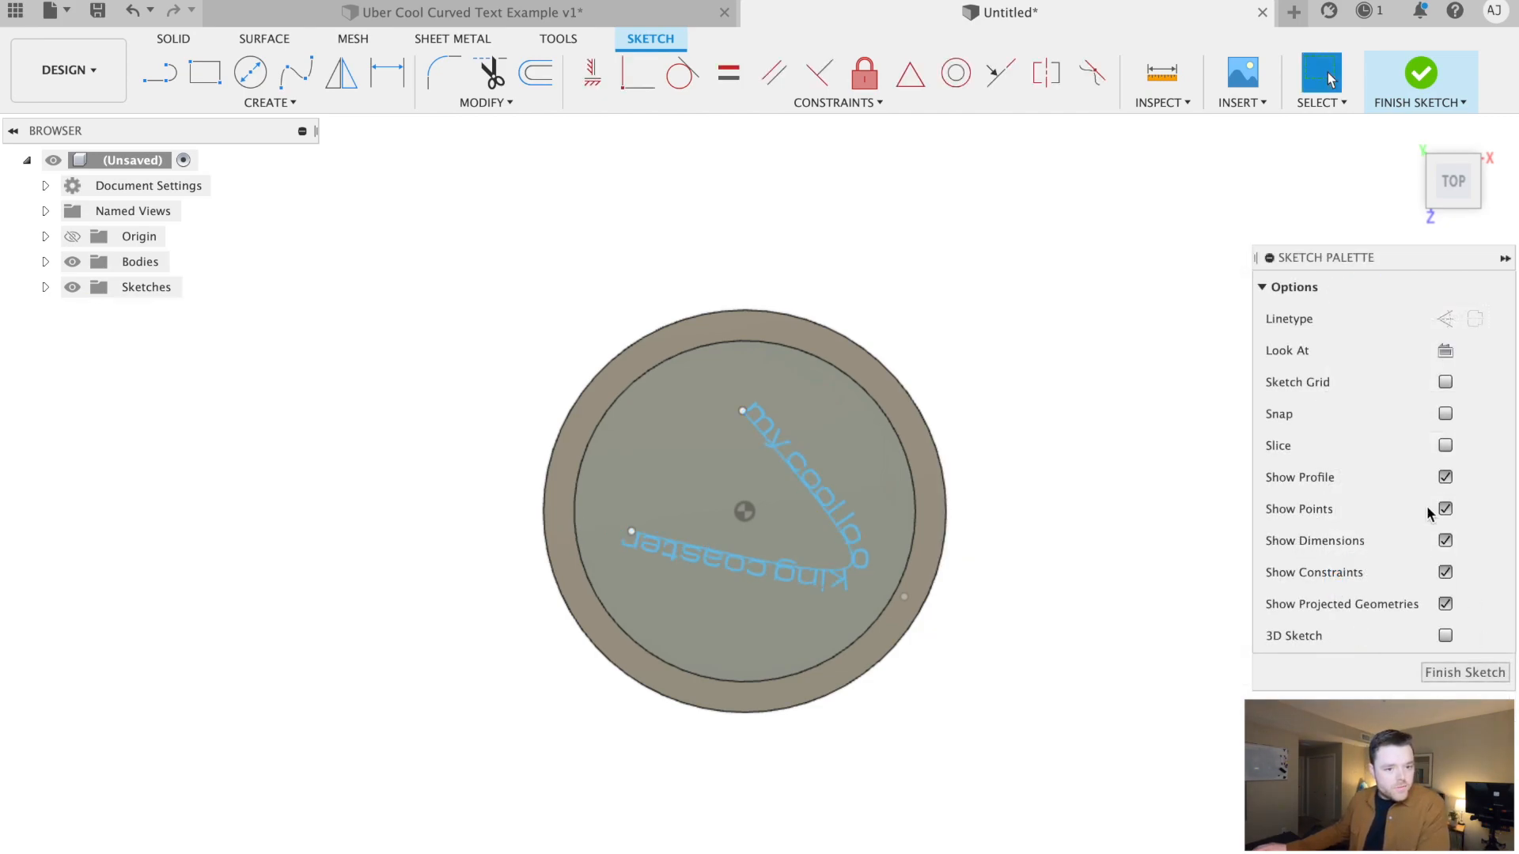
Finish the sketch and extrude the text by -0.25 mm to engrave it into the recess floor
left_click(1464, 672)
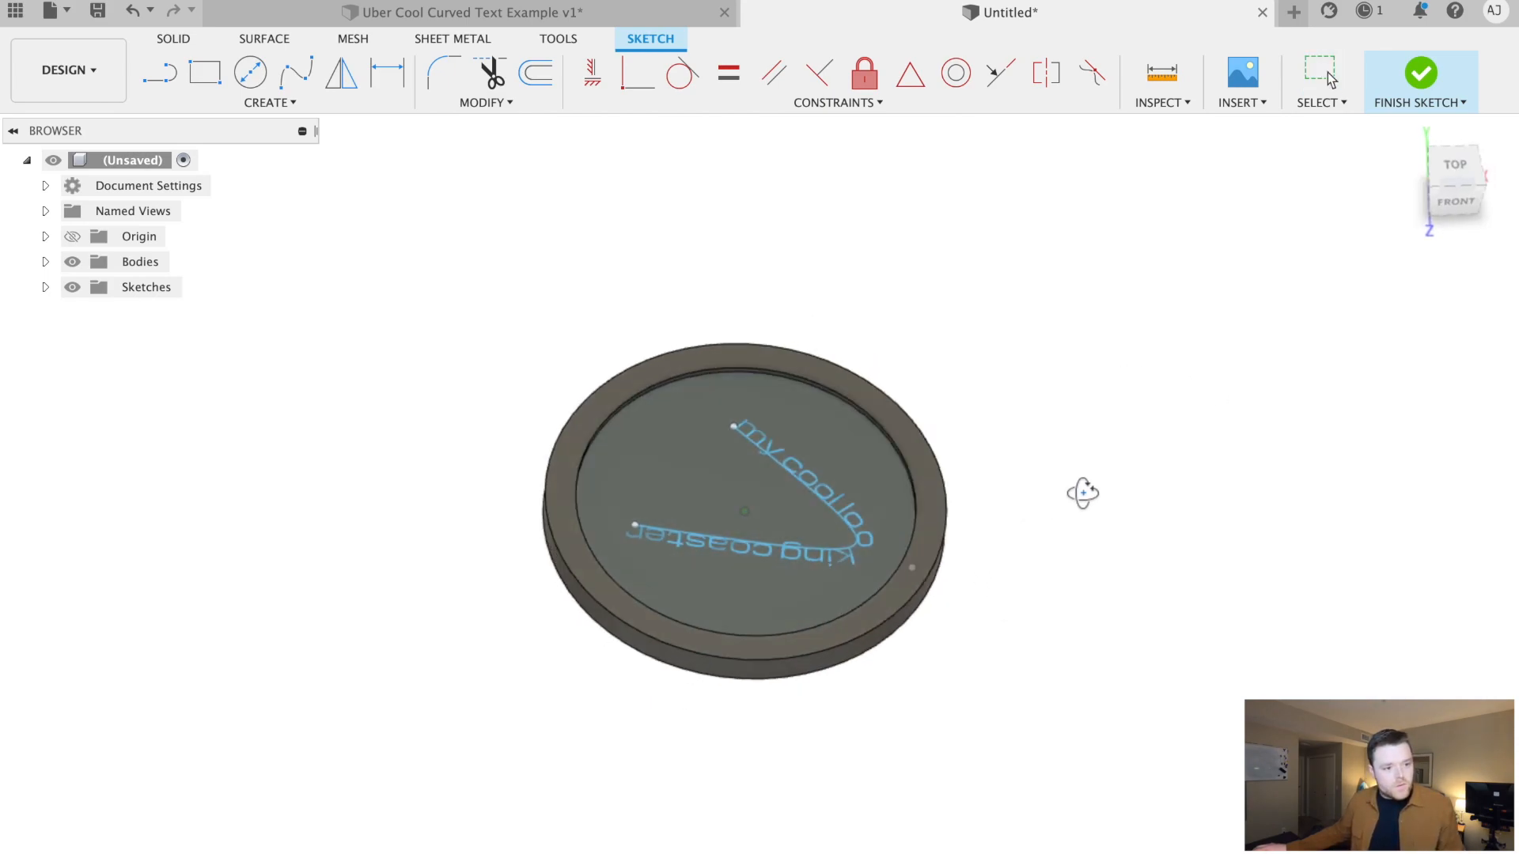
middle_click_drag(1133, 520, 1132, 563, "shift")
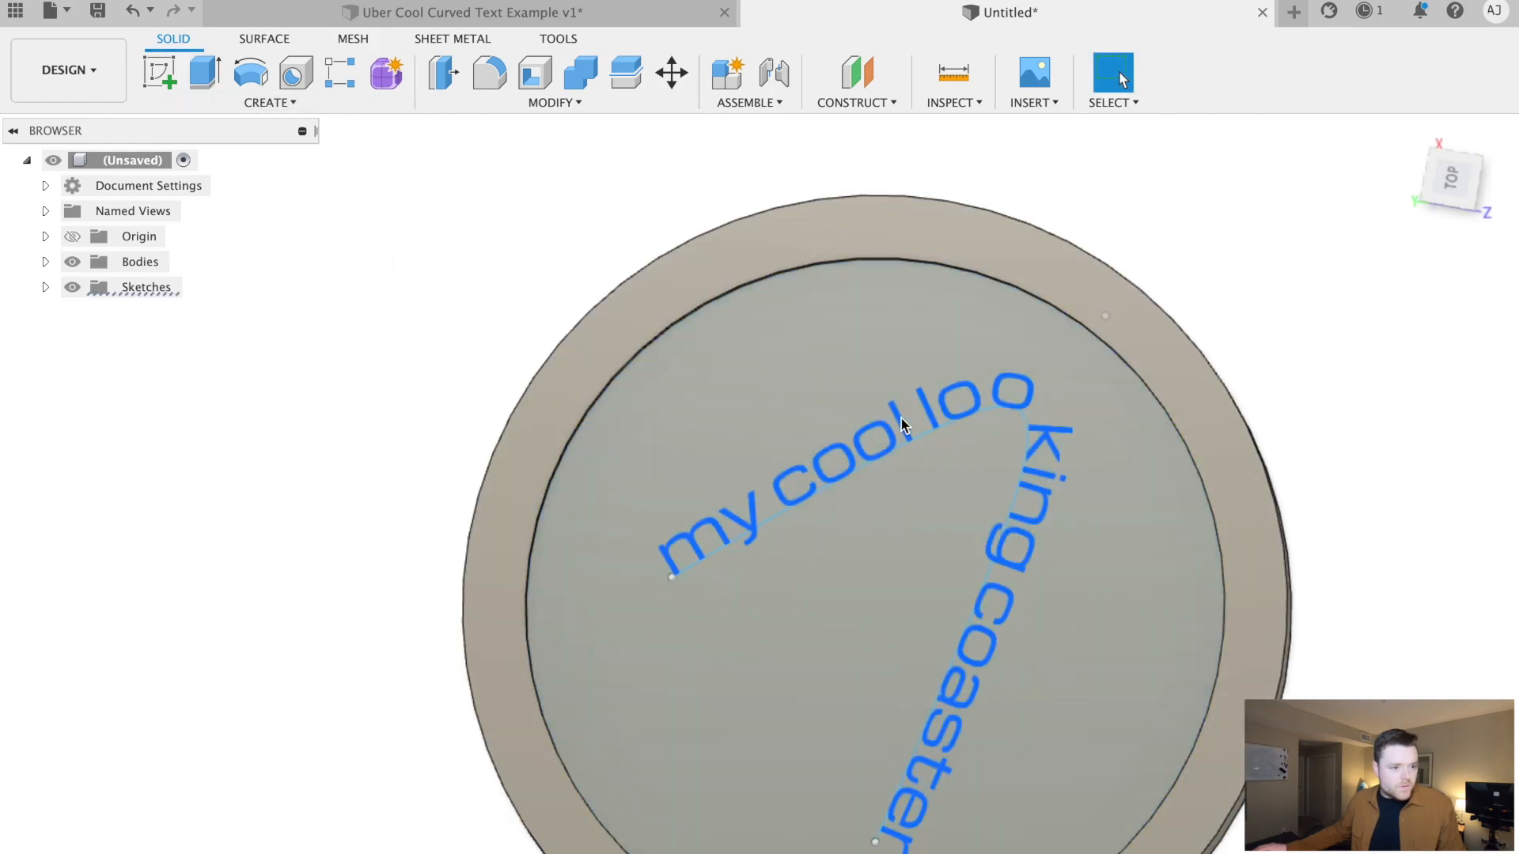
key("e")
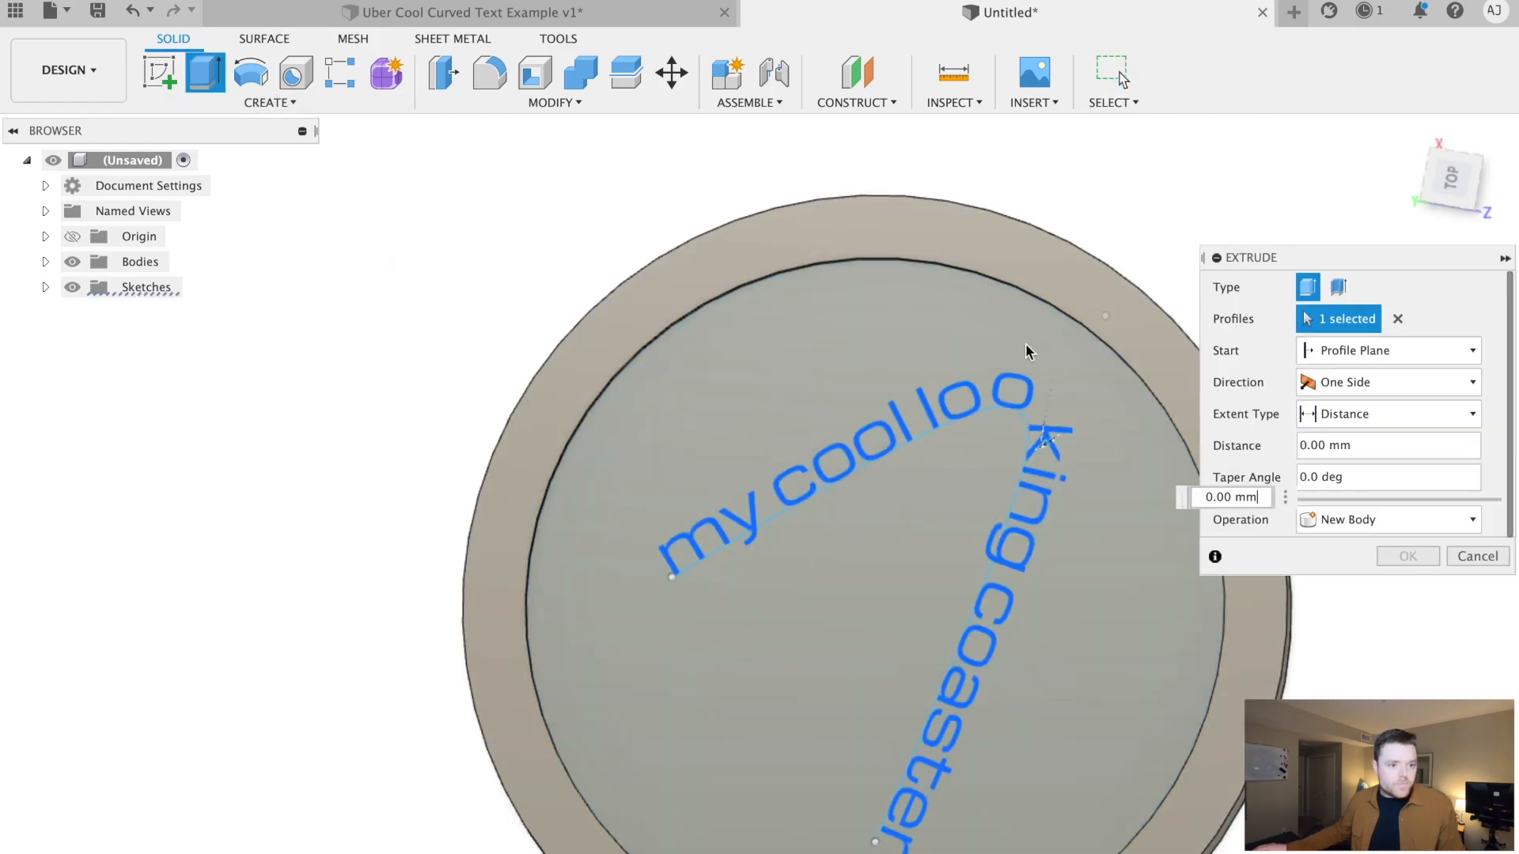
left_click(1023, 300)
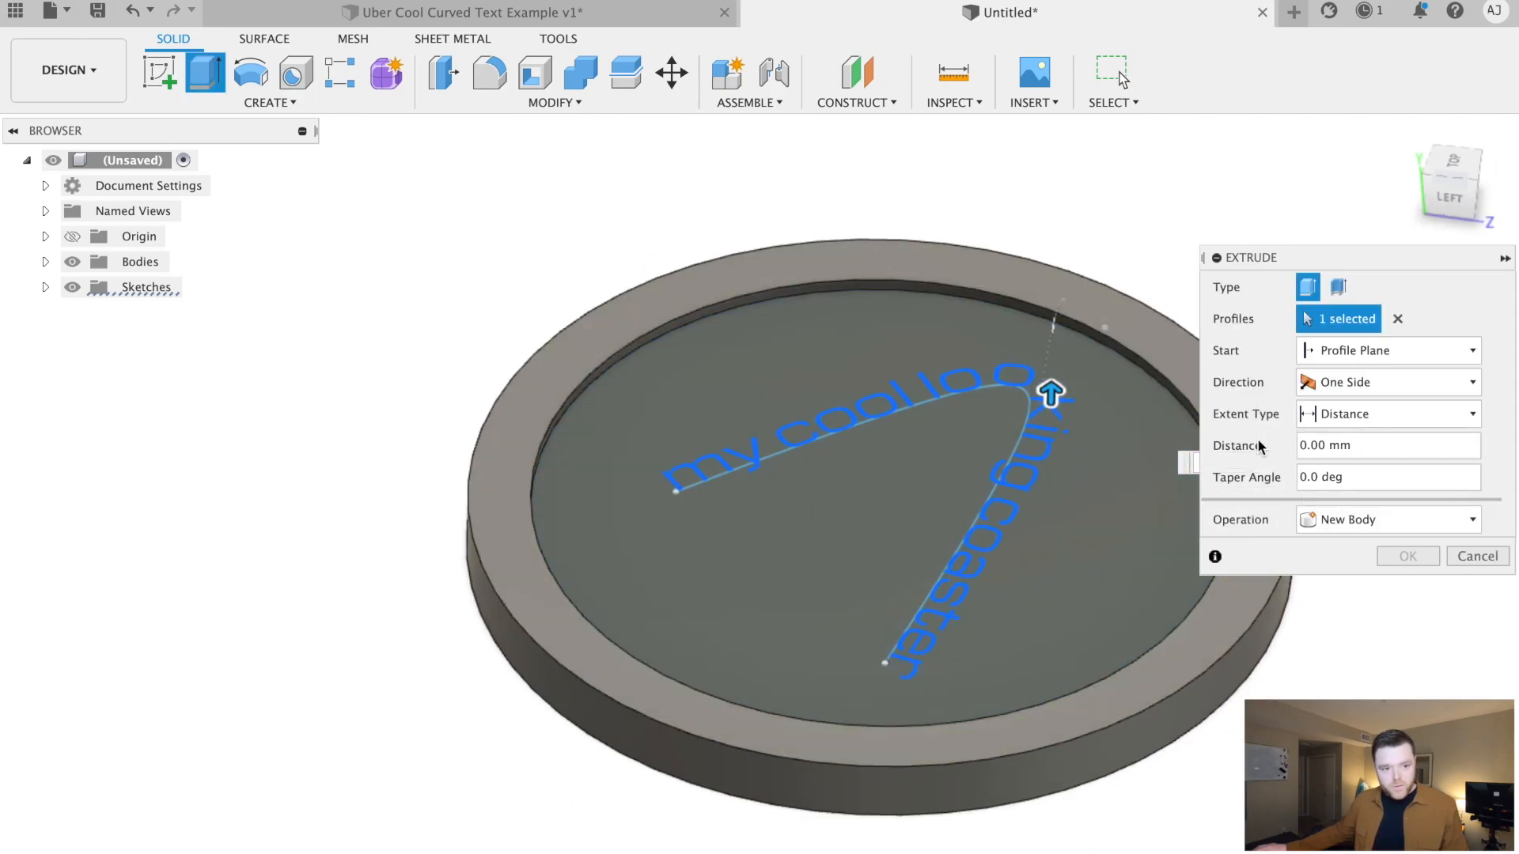
left_click_drag(1351, 445, 1301, 448)
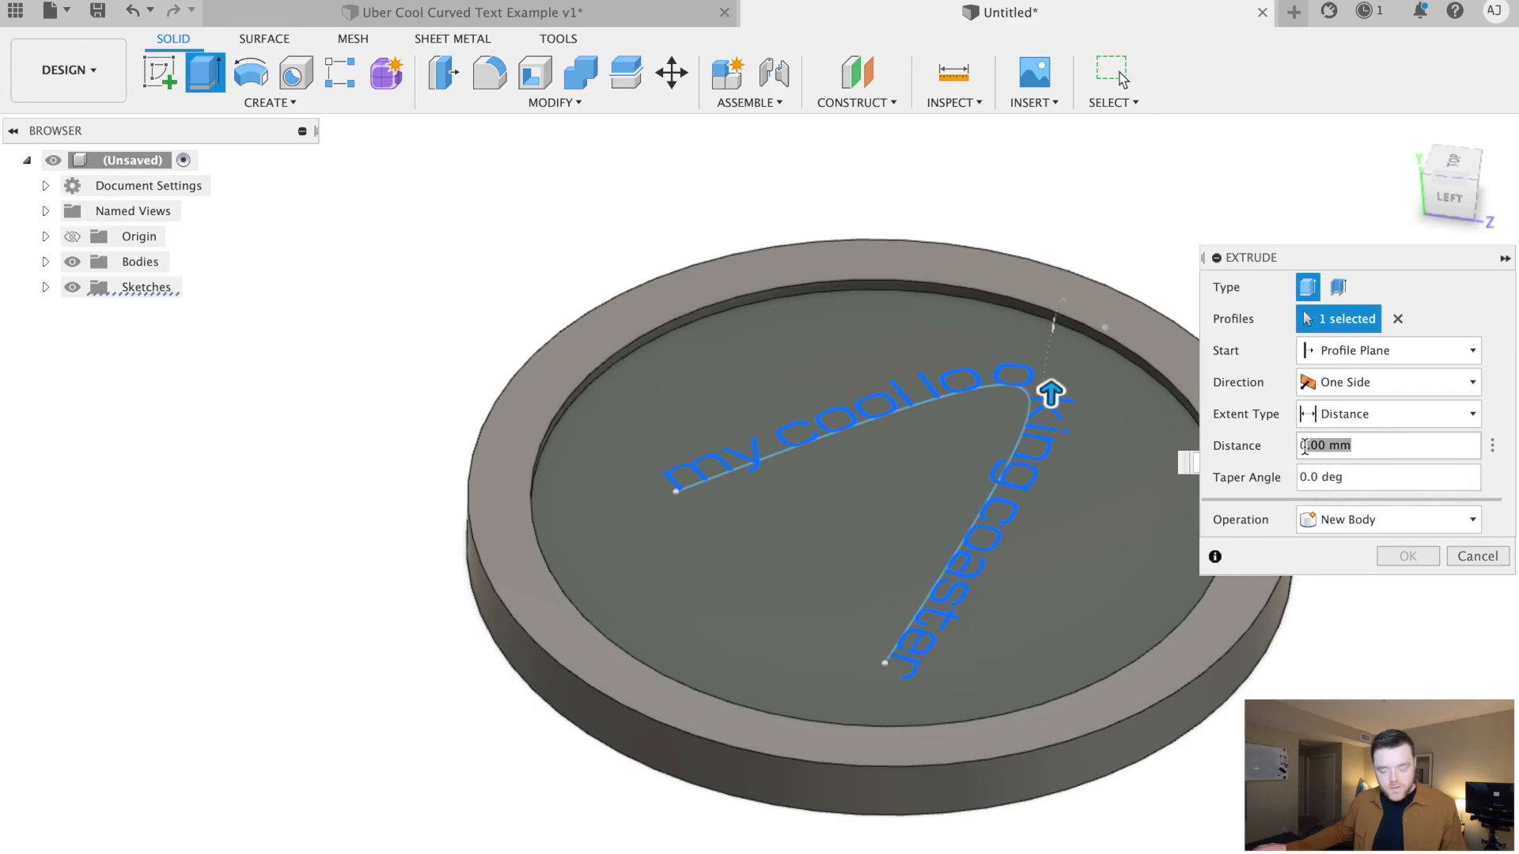
type(".25")
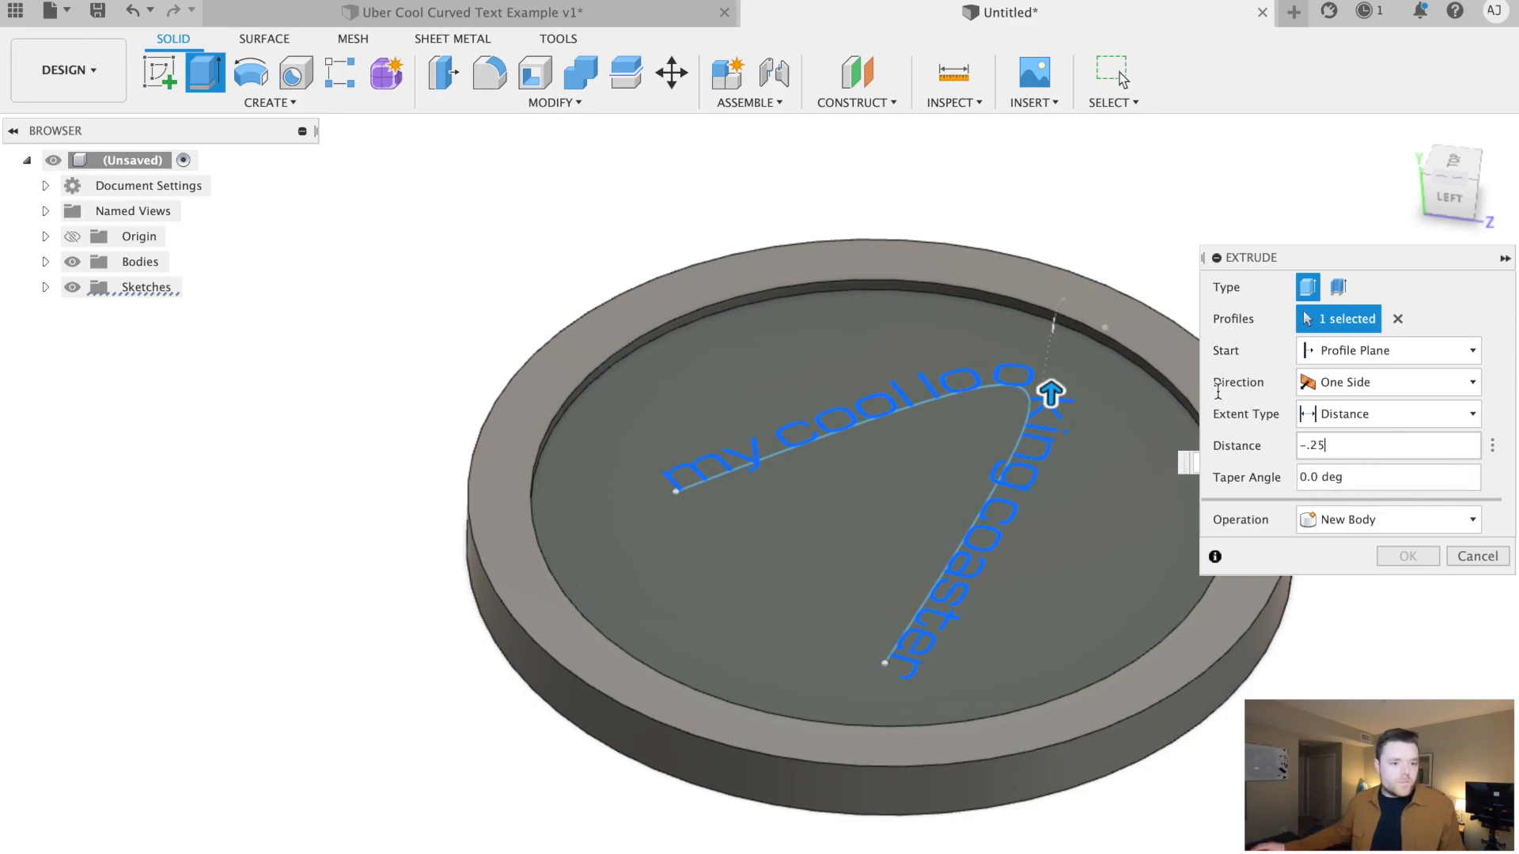
key("Return")
middle_click_drag(1223, 308, 1339, 333, "shift")
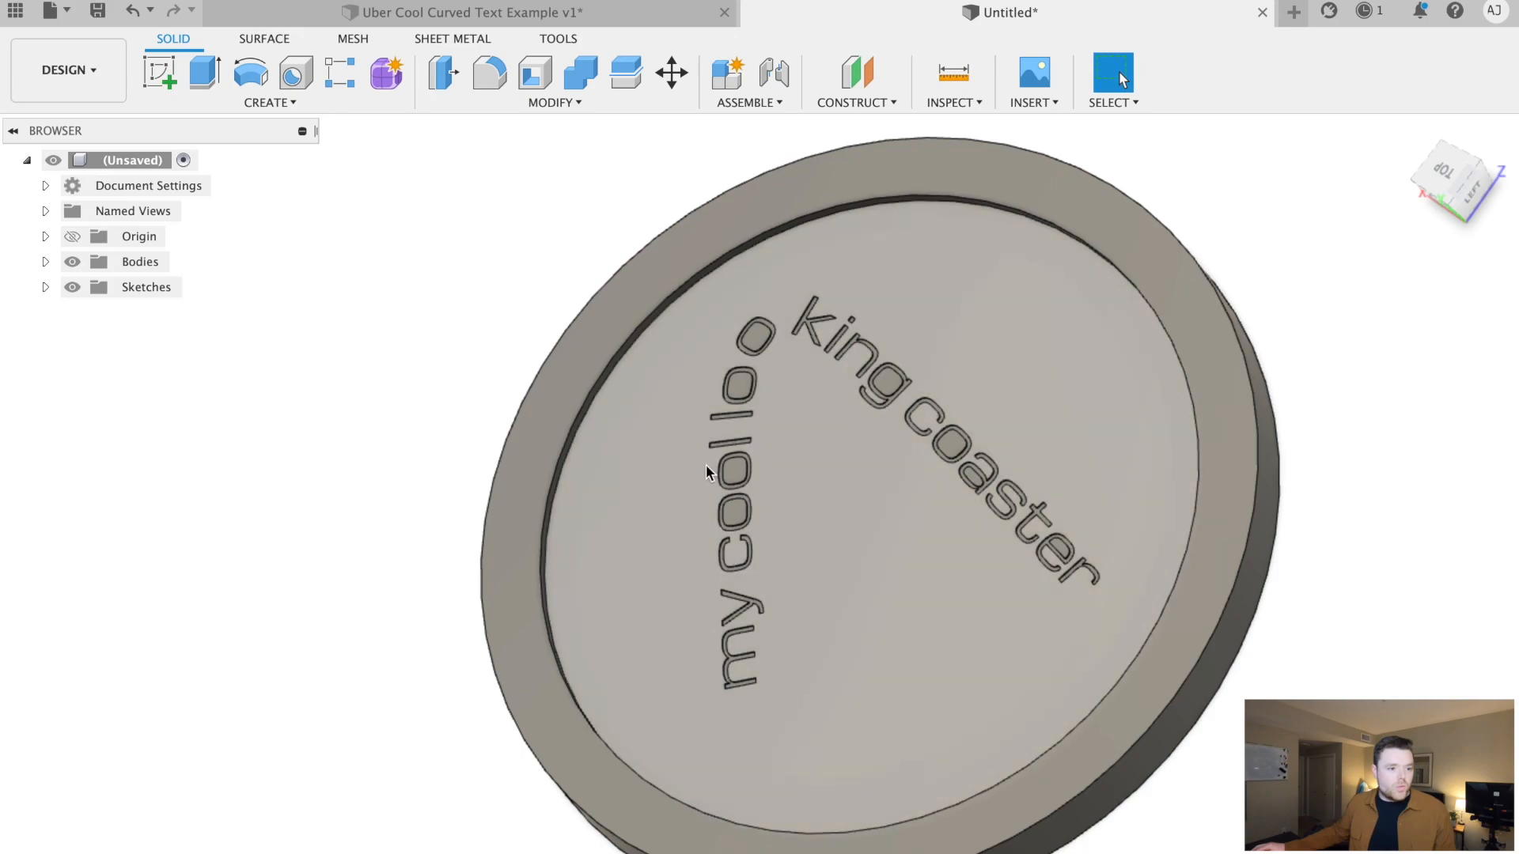